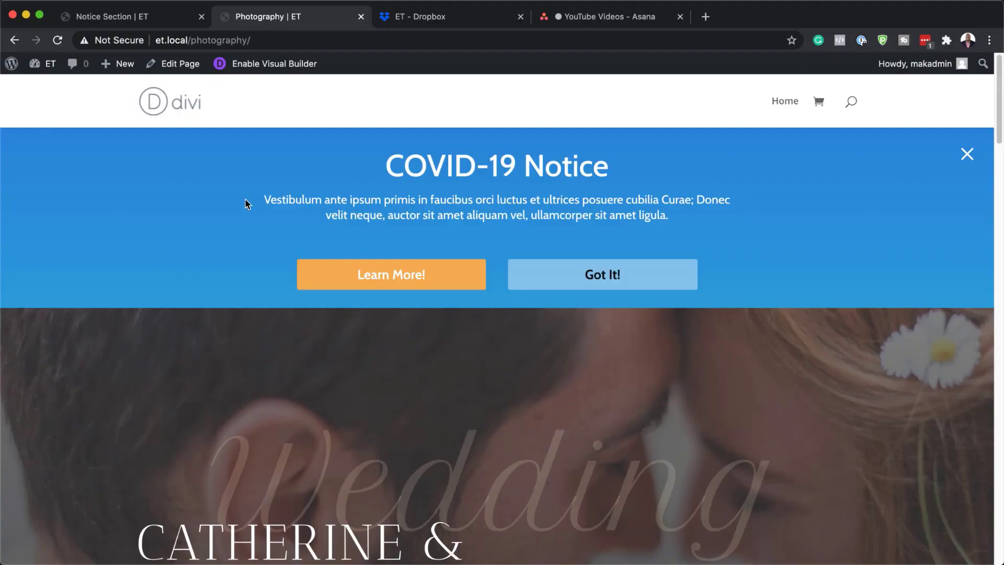
Step: Look through the Photography page with its COVID-19 notice and dismiss the notice
{"action": "scroll", "coordinate": [245, 199], "scroll_direction": "down", "scroll_amount": 20}
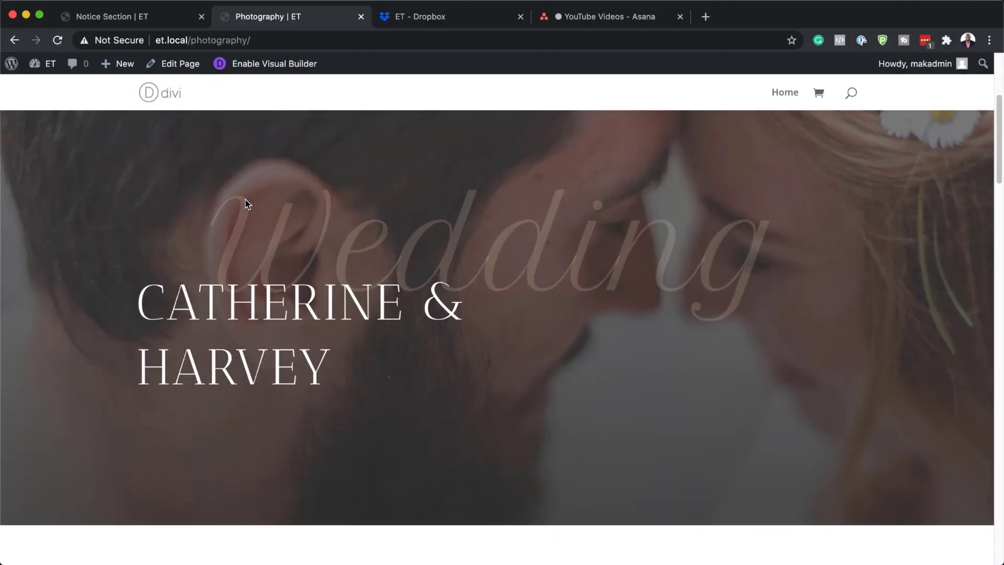
{"action": "scroll", "coordinate": [245, 199], "scroll_direction": "down", "scroll_amount": 10}
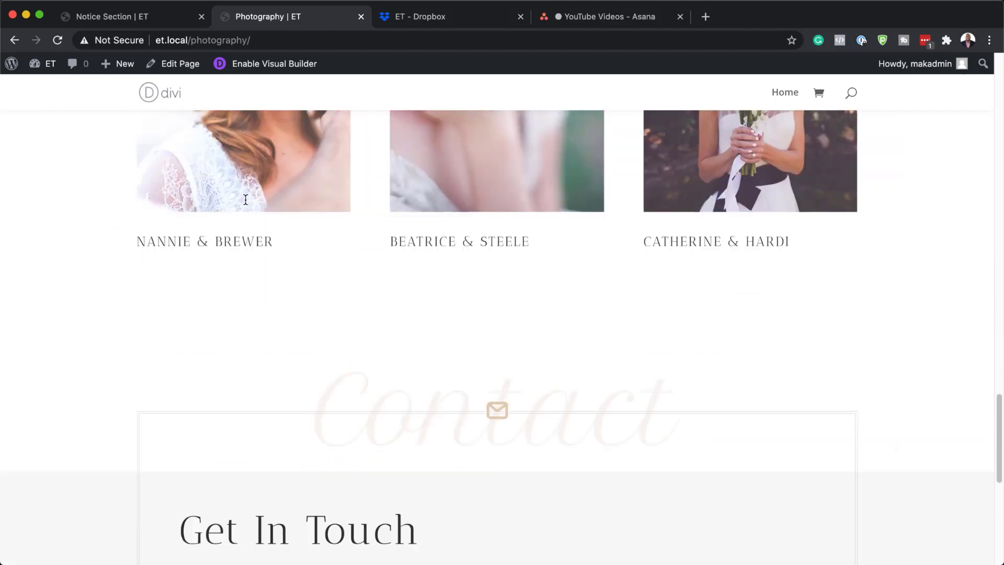
{"action": "scroll", "coordinate": [246, 202], "scroll_direction": "up", "scroll_amount": 20}
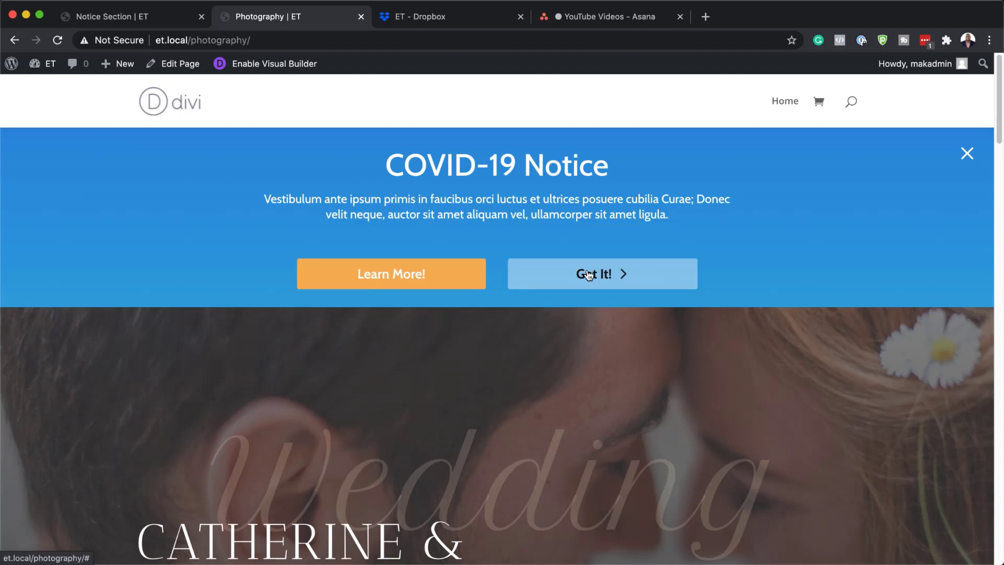
{"action": "left_click", "coordinate": [969, 155]}
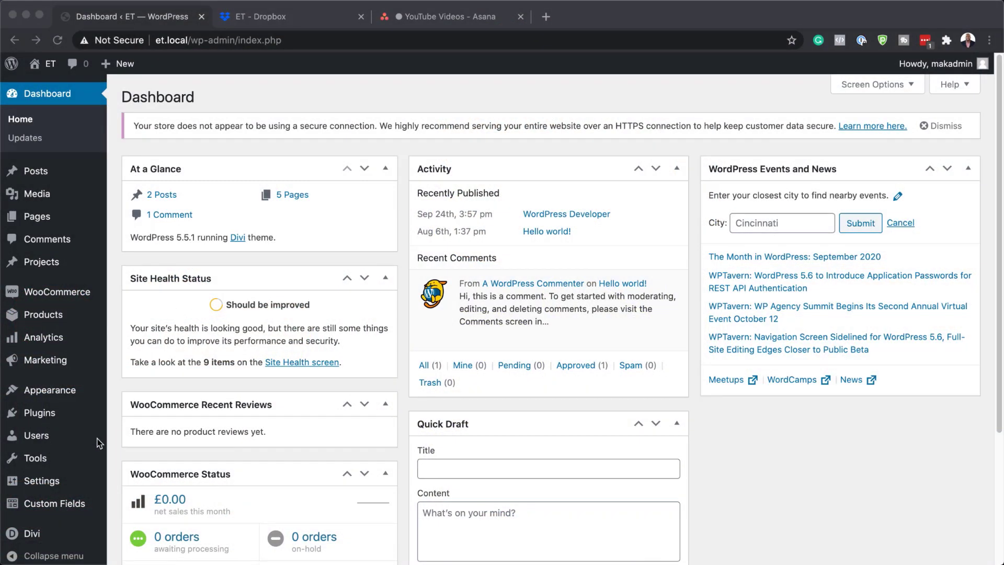
Step: Open the Divi Library and move the divi-transformed-motion-shapes-layout to the trash
{"action": "scroll", "coordinate": [84, 472], "scroll_direction": "down", "scroll_amount": 5}
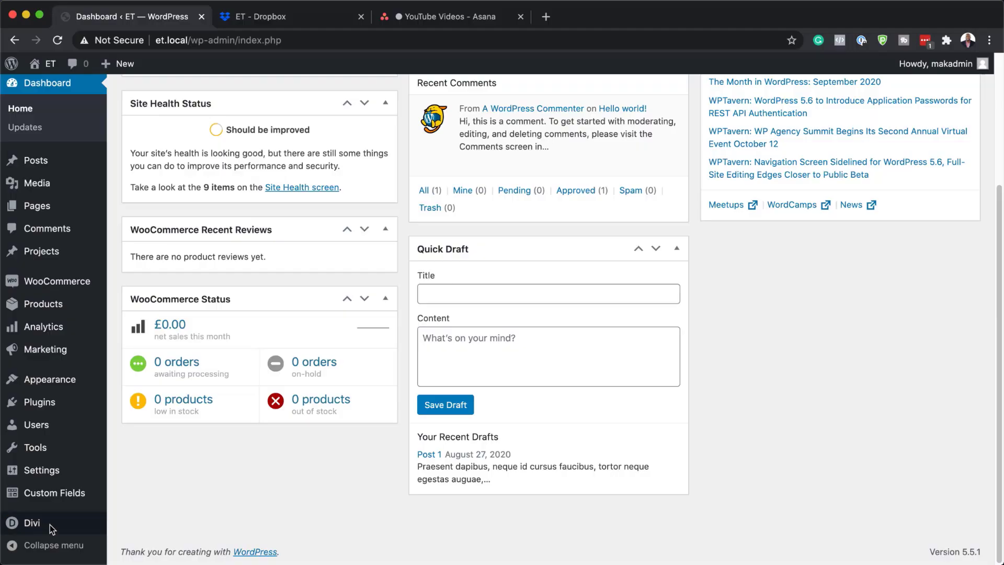
{"action": "mouse_move", "coordinate": [43, 527]}
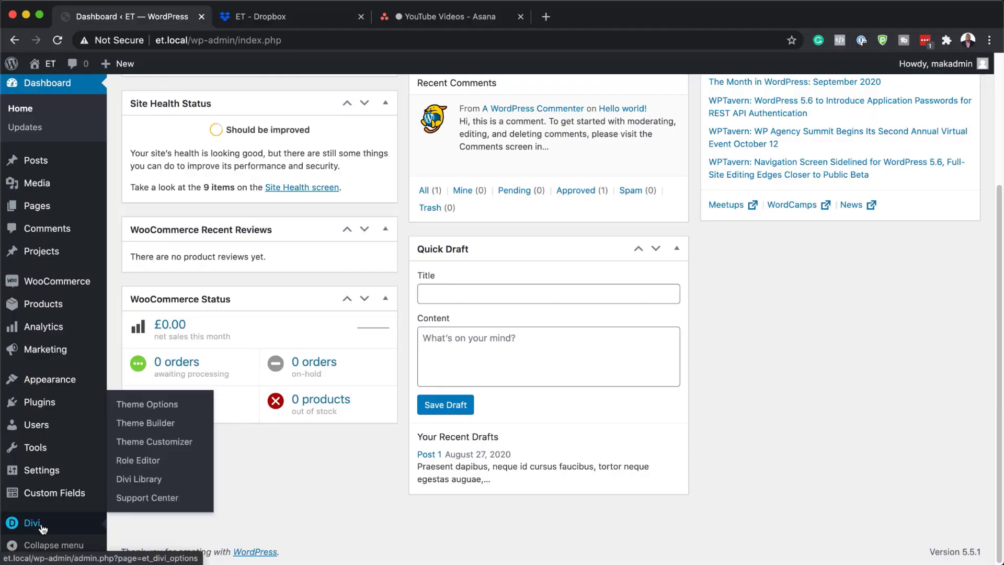
{"action": "left_click", "coordinate": [154, 480]}
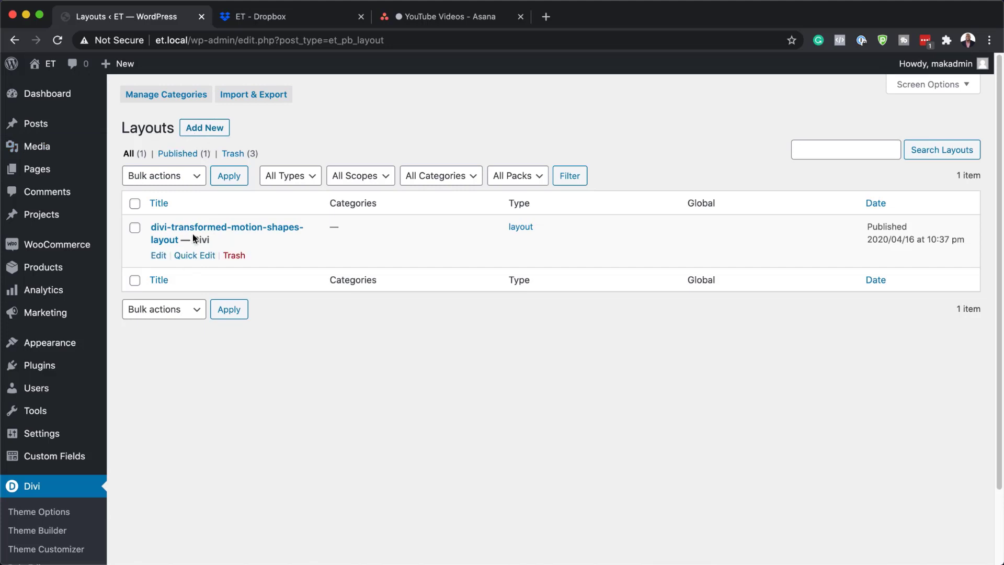
{"action": "left_click", "coordinate": [243, 258]}
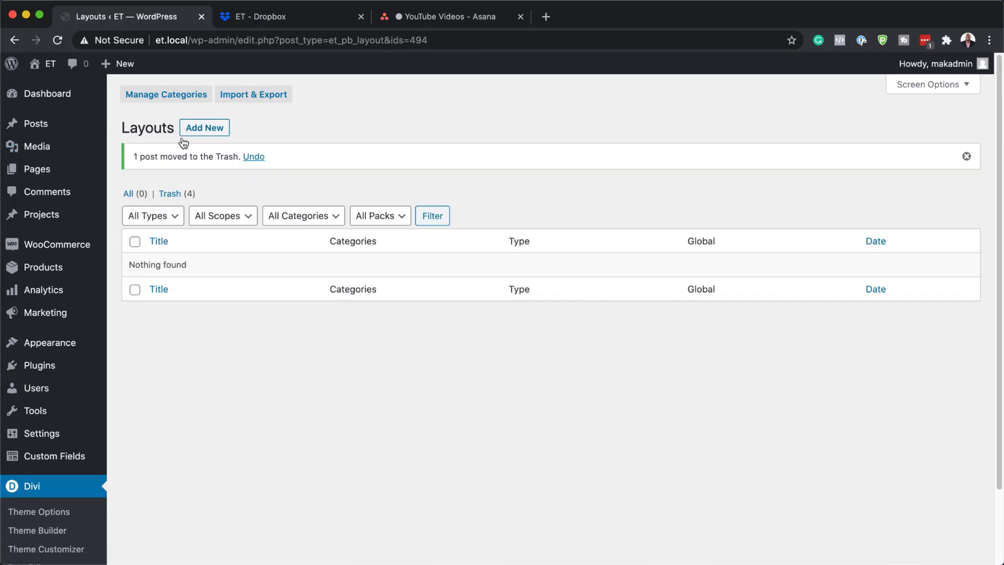
Step: Create a library layout named "Notice Section" of type Section and open it in the front-end builder
{"action": "left_click", "coordinate": [217, 128]}
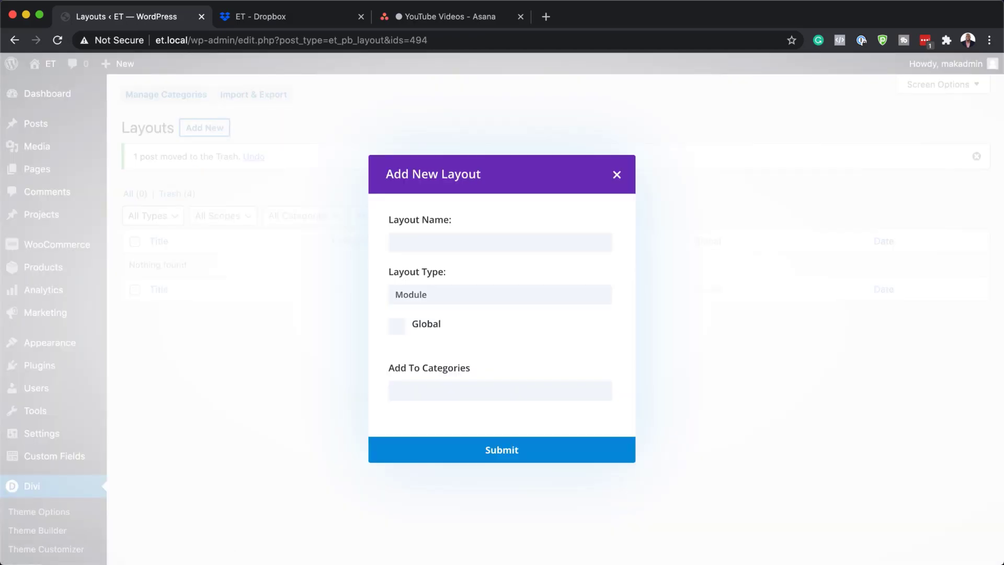
{"action": "left_click", "coordinate": [449, 252]}
{"action": "type", "text": "Notice Section"}
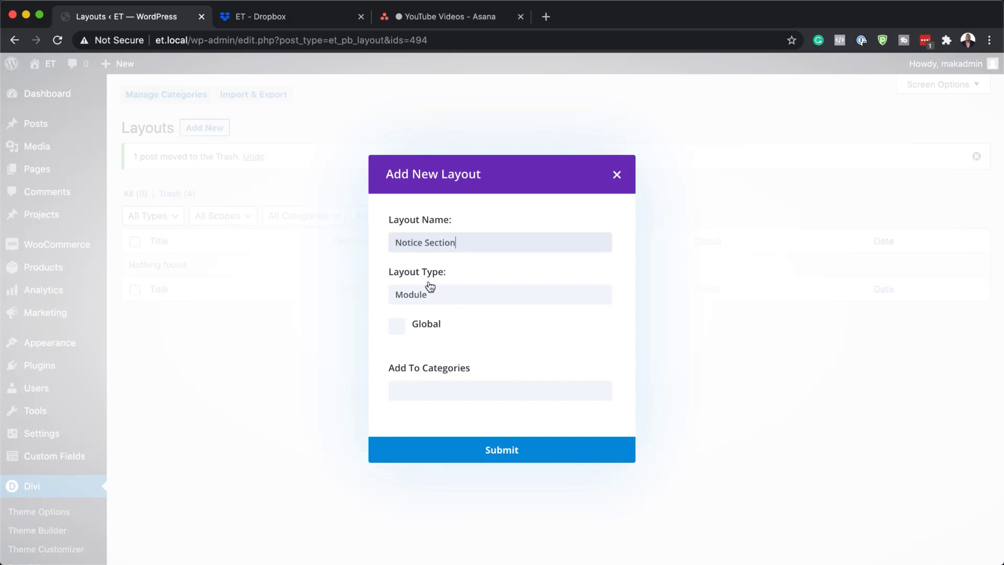
{"action": "left_click", "coordinate": [426, 298]}
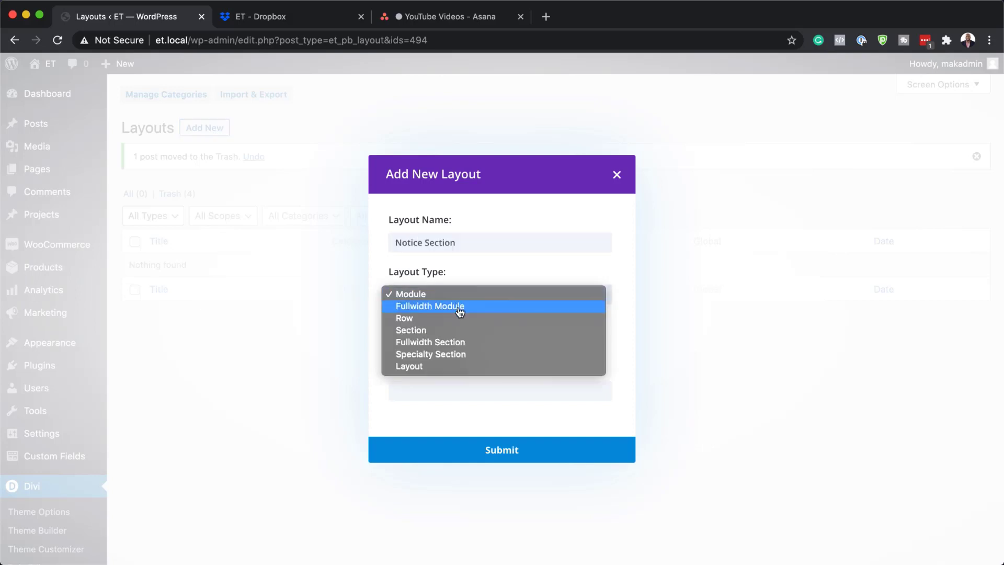
{"action": "left_click", "coordinate": [440, 332]}
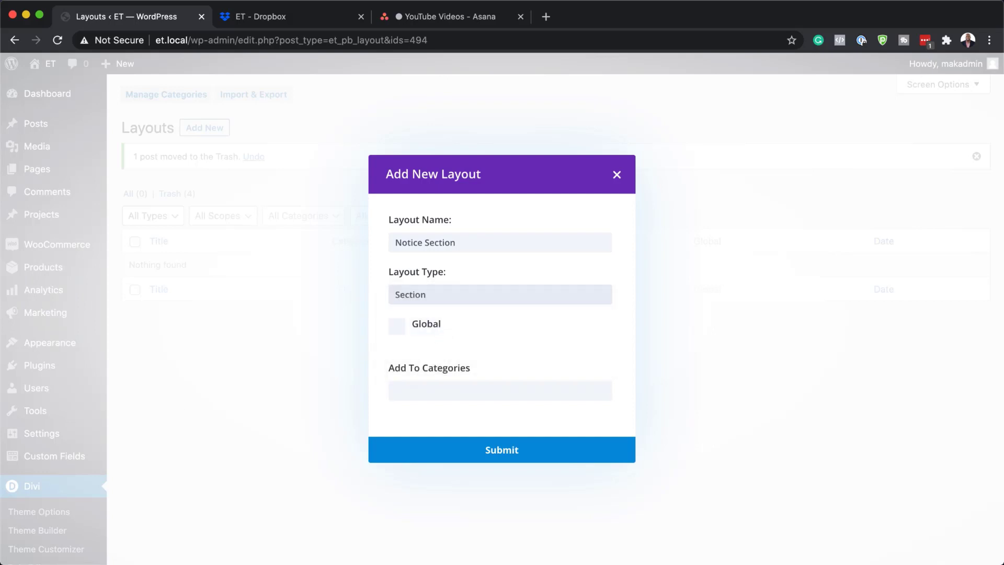
{"action": "left_click", "coordinate": [497, 453]}
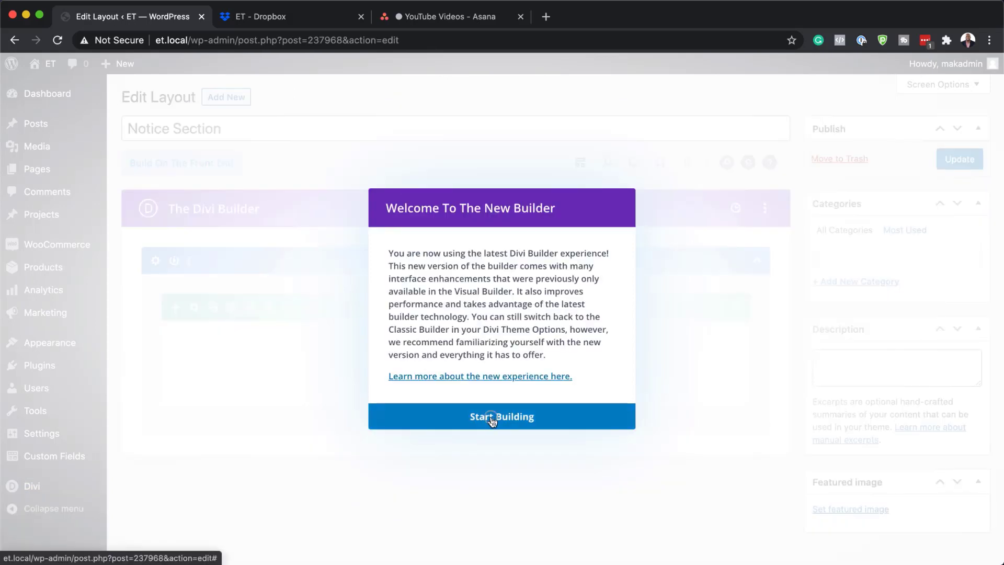
{"action": "left_click", "coordinate": [491, 419]}
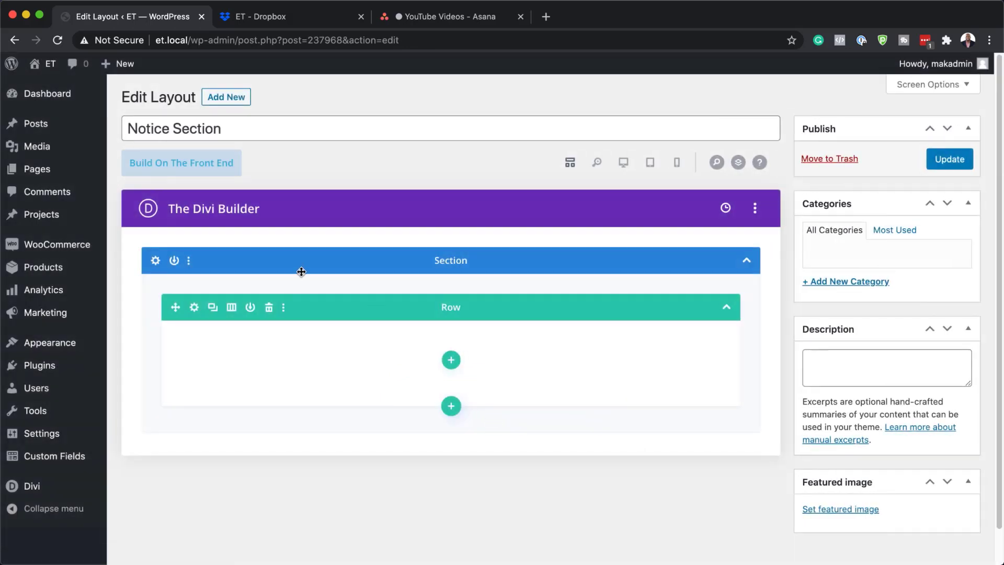
{"action": "left_click", "coordinate": [171, 169]}
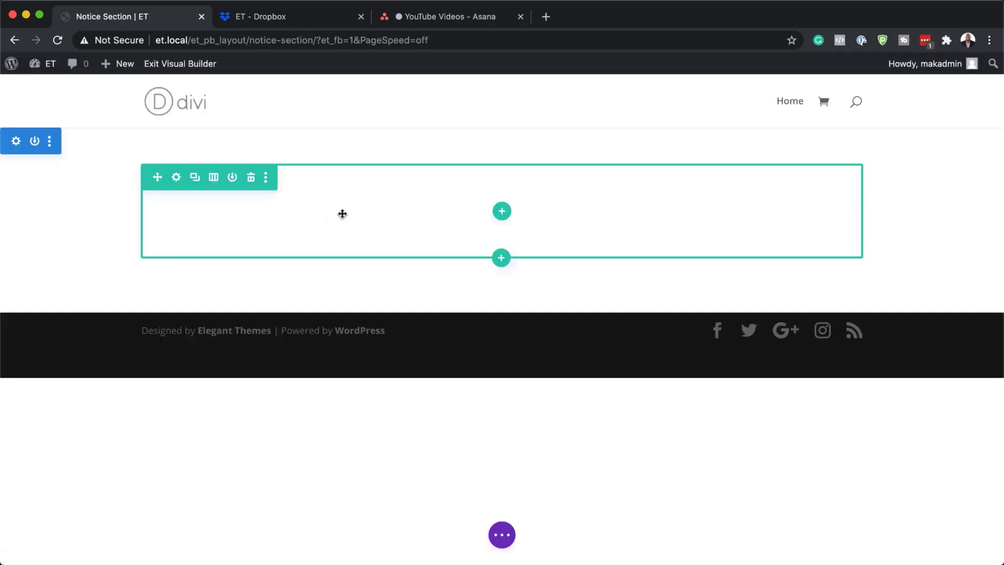
Step: Give the section a linear gradient background, keeping the default blue first colour and setting the second colour to #2e9edb
{"action": "left_click", "coordinate": [16, 142]}
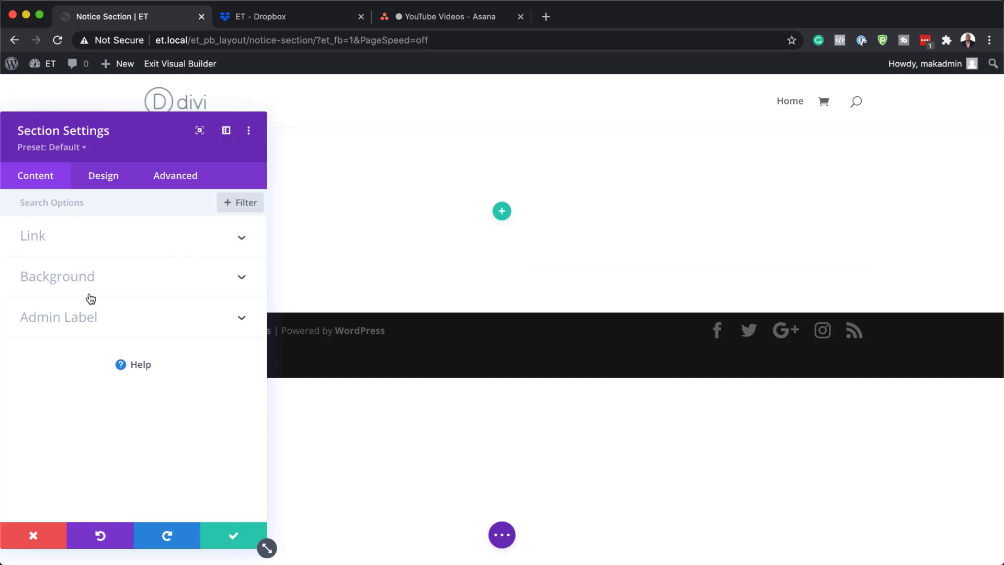
{"action": "left_click", "coordinate": [78, 280]}
{"action": "left_click", "coordinate": [114, 267]}
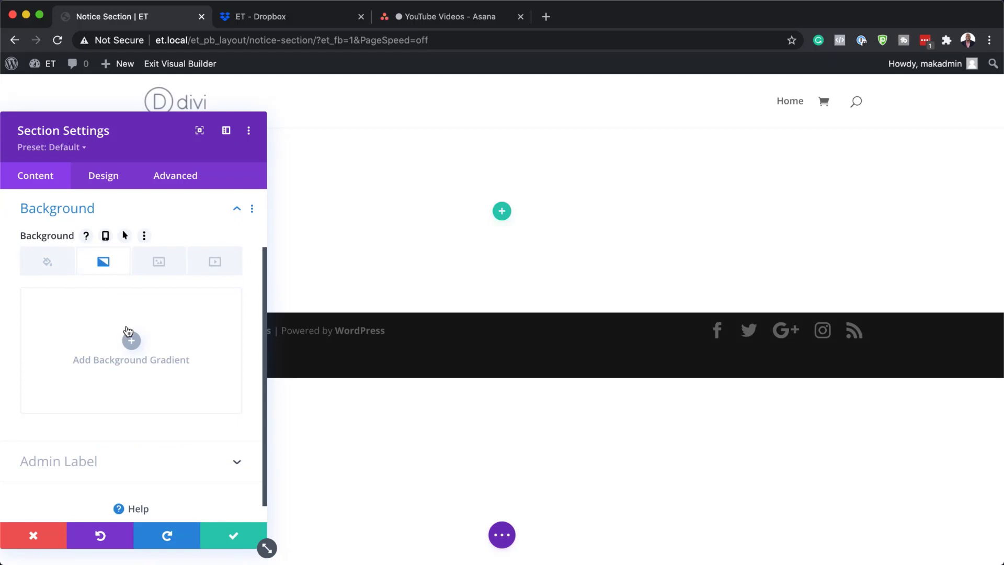
{"action": "left_click", "coordinate": [132, 343]}
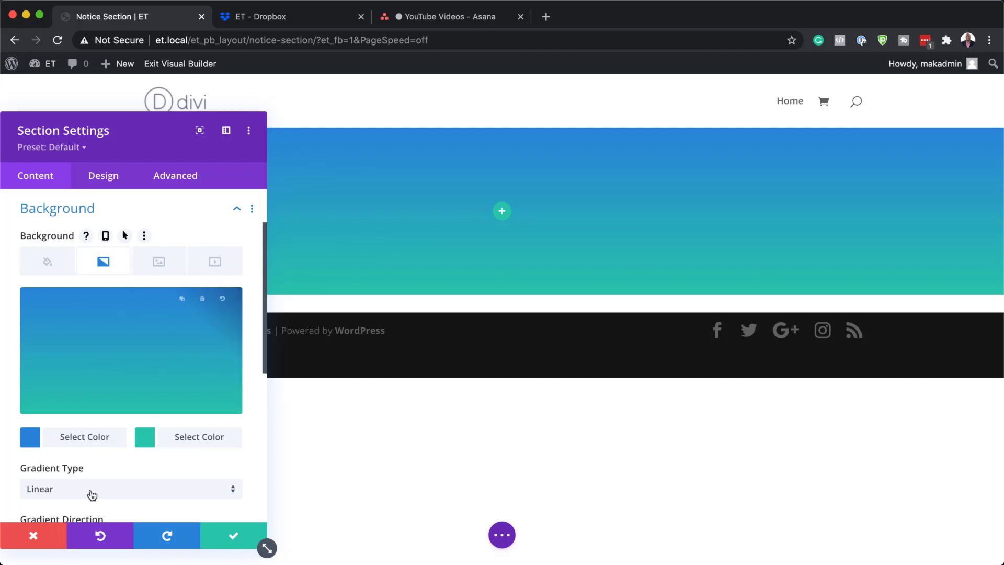
{"action": "left_click", "coordinate": [146, 442]}
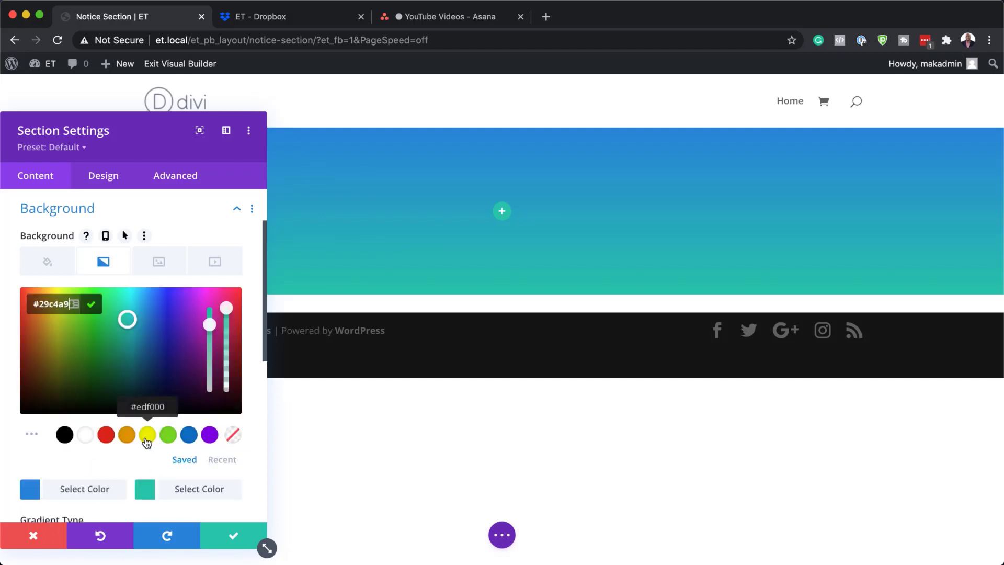
{"action": "left_click_drag", "start_coordinate": [127, 318], "coordinate": [152, 307]}
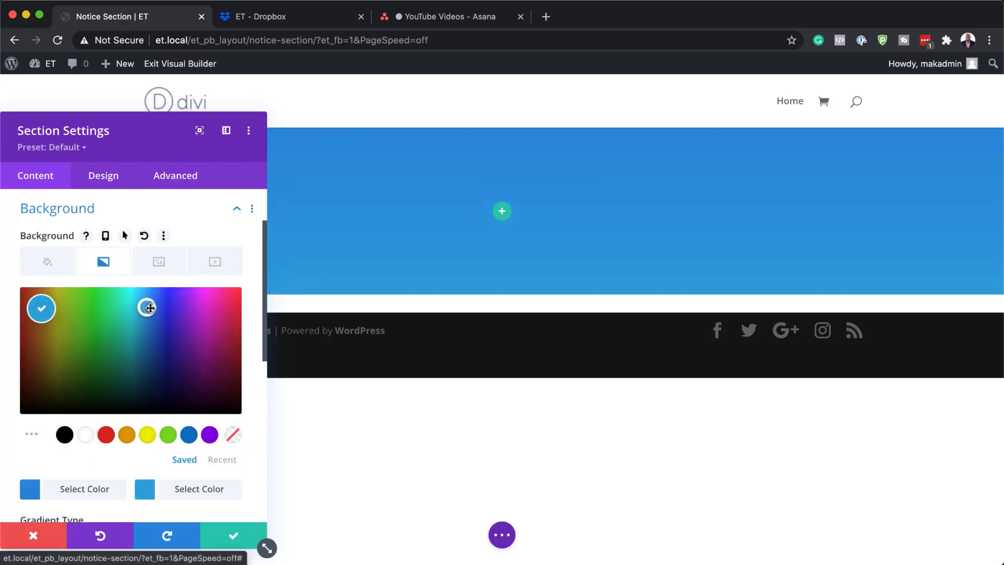
{"action": "scroll", "coordinate": [131, 483], "scroll_direction": "down", "scroll_amount": 3}
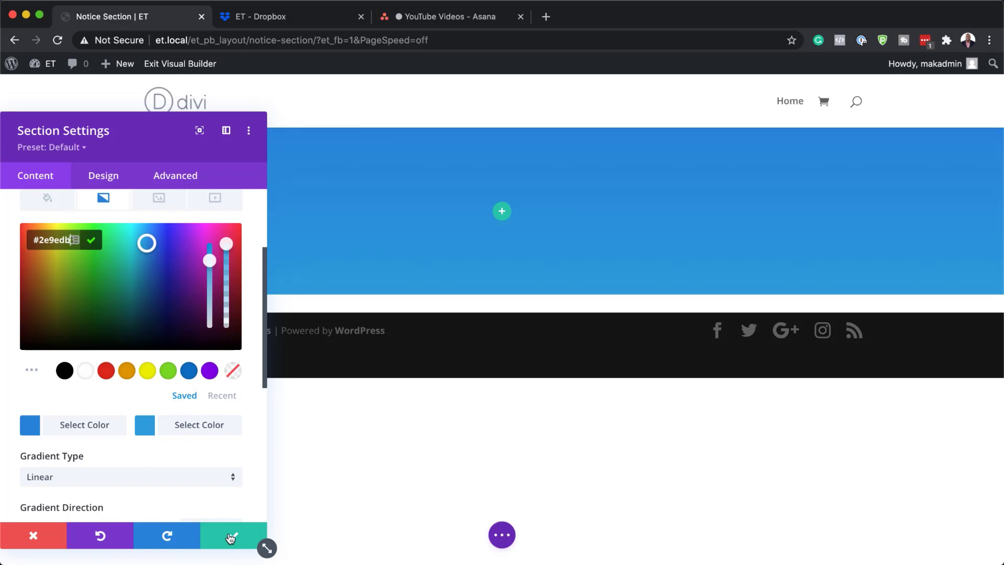
Step: Set the section's top and bottom padding to 0px with the two values linked
{"action": "left_click", "coordinate": [107, 177]}
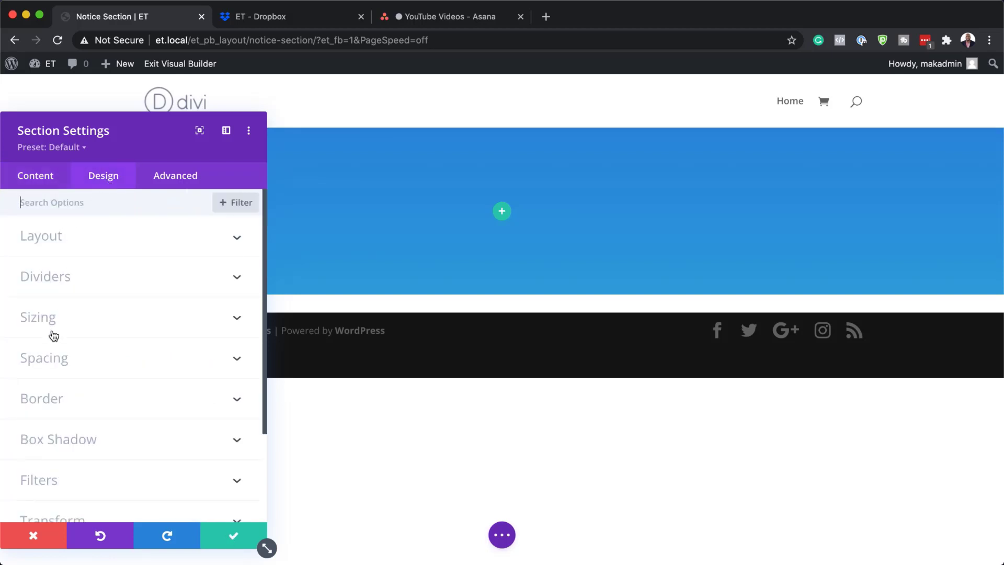
{"action": "left_click", "coordinate": [55, 358]}
{"action": "left_click", "coordinate": [37, 320]}
{"action": "type", "text": "0px"}
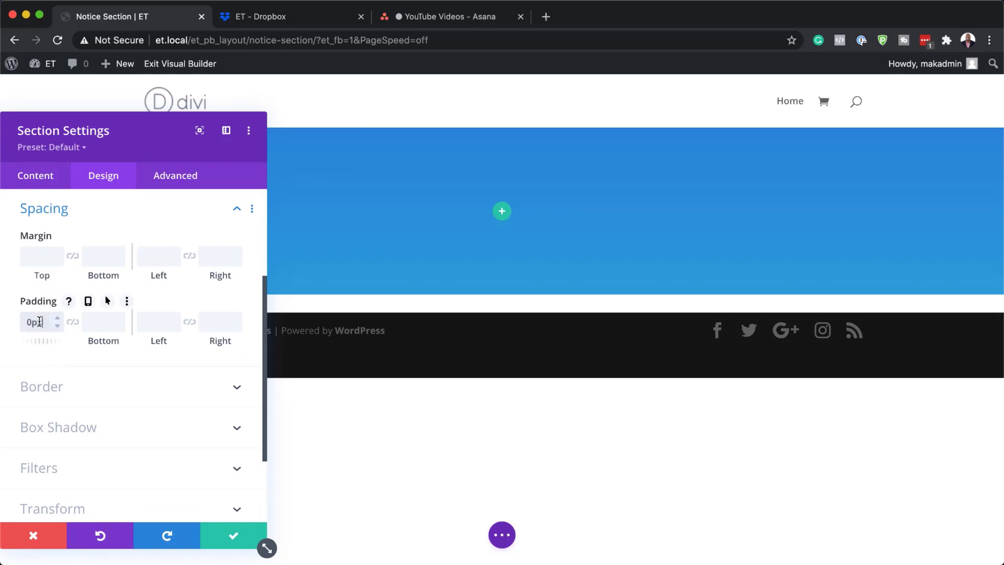
{"action": "left_click", "coordinate": [73, 322]}
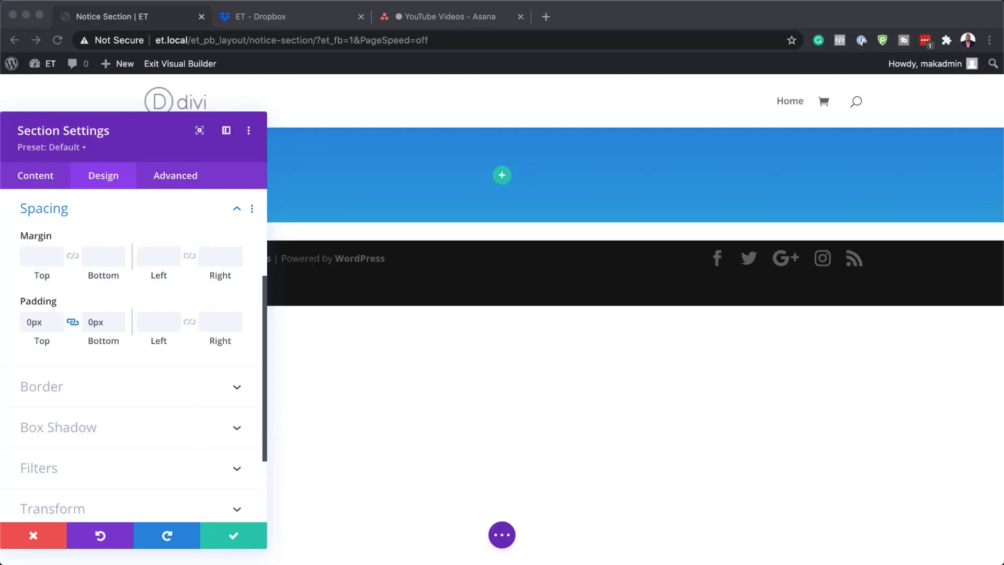
Step: Assign the CSS ID "notice-section" to the section and save its settings
{"action": "left_click", "coordinate": [164, 178]}
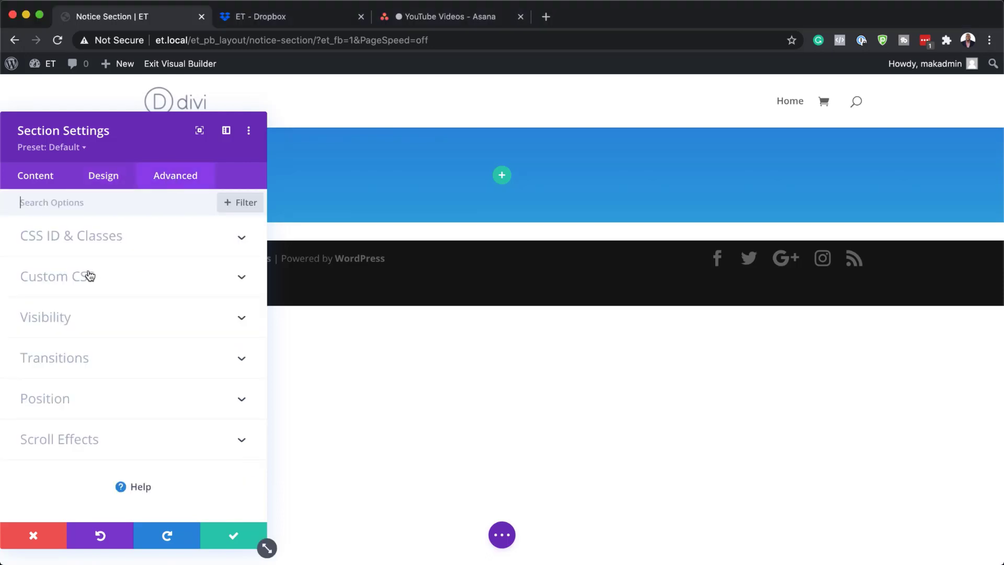
{"action": "left_click", "coordinate": [87, 241]}
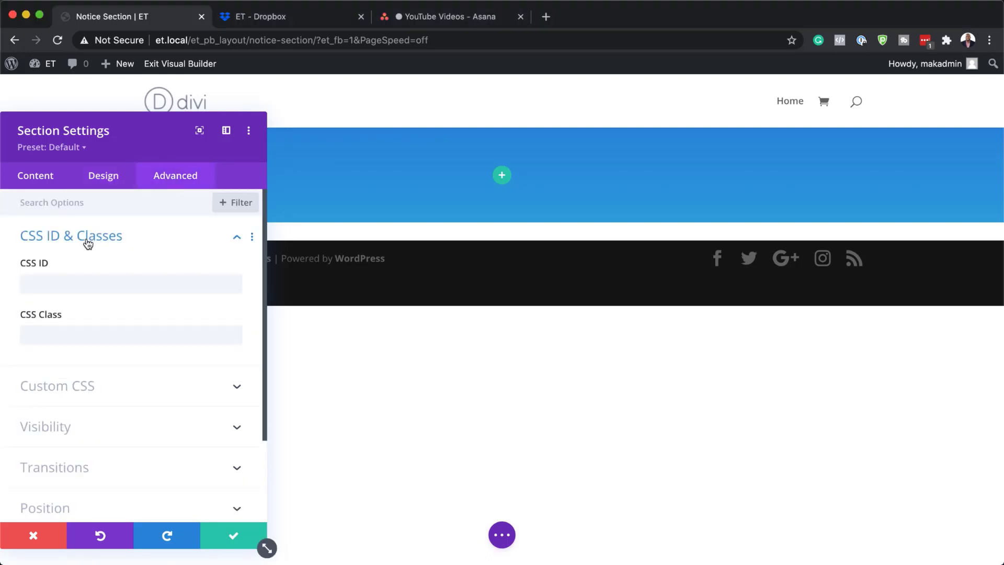
{"action": "left_click", "coordinate": [75, 285]}
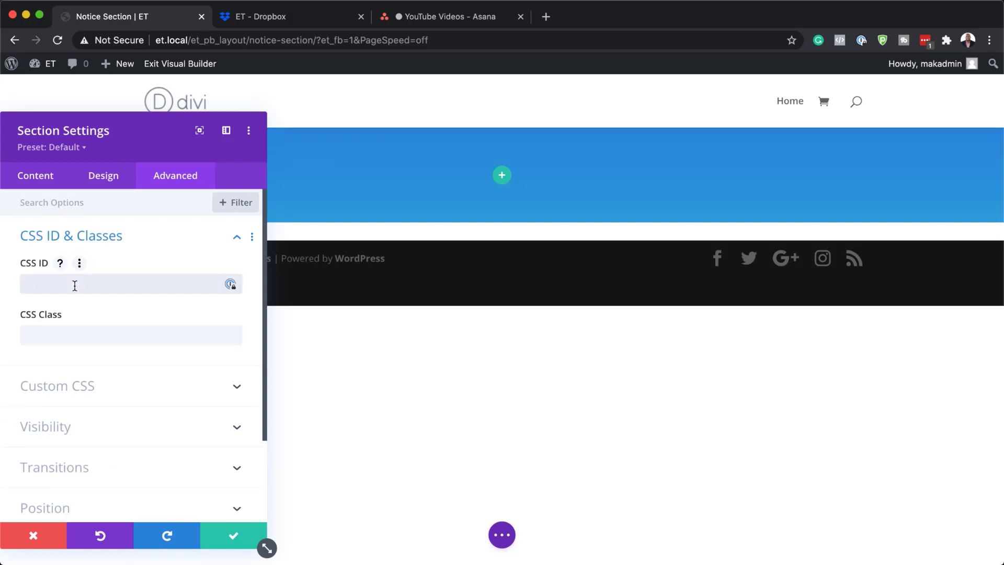
{"action": "type", "text": "notice-section"}
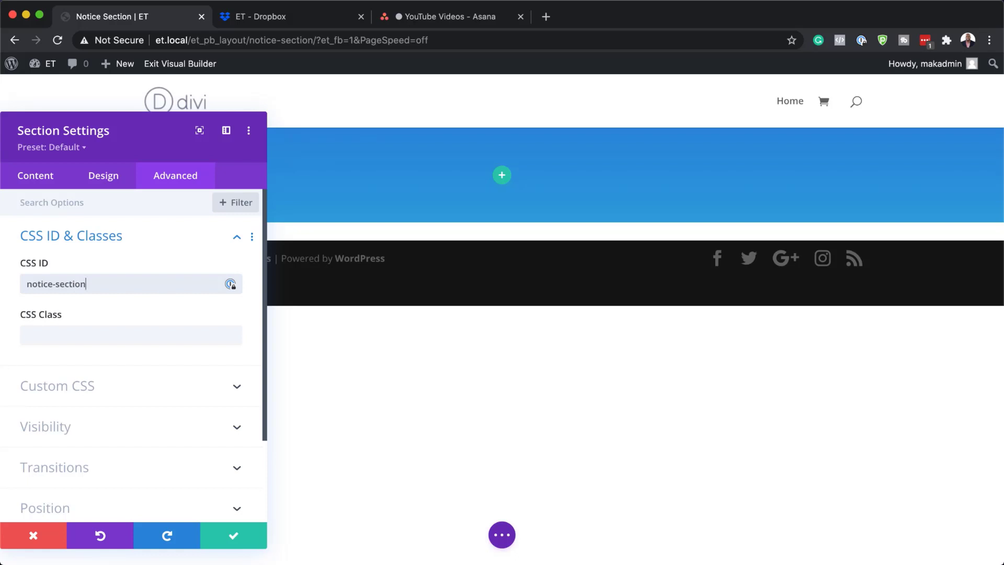
{"action": "left_click", "coordinate": [240, 541]}
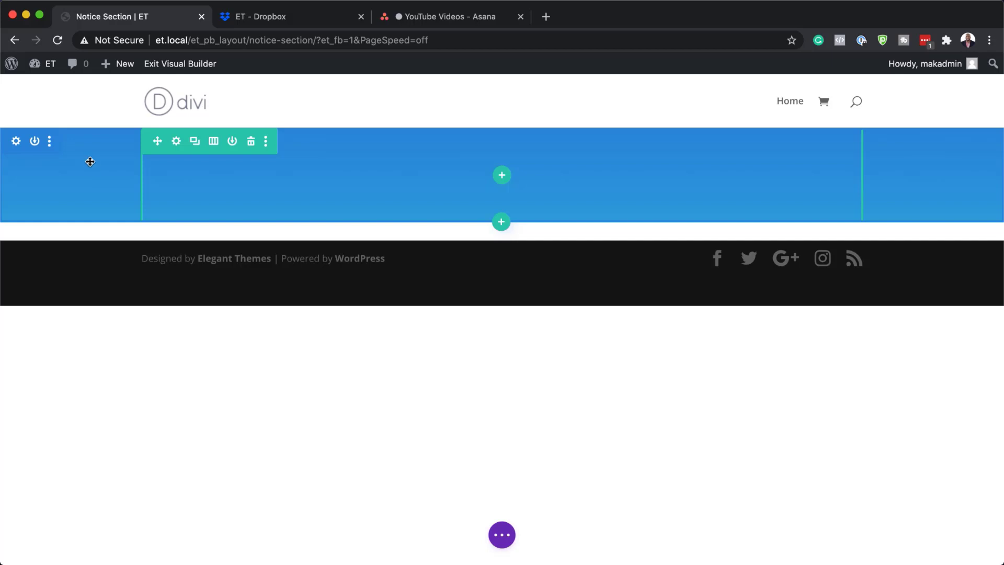
Step: Apply a single full-width column structure to the row without inserting a module
{"action": "left_click", "coordinate": [502, 175]}
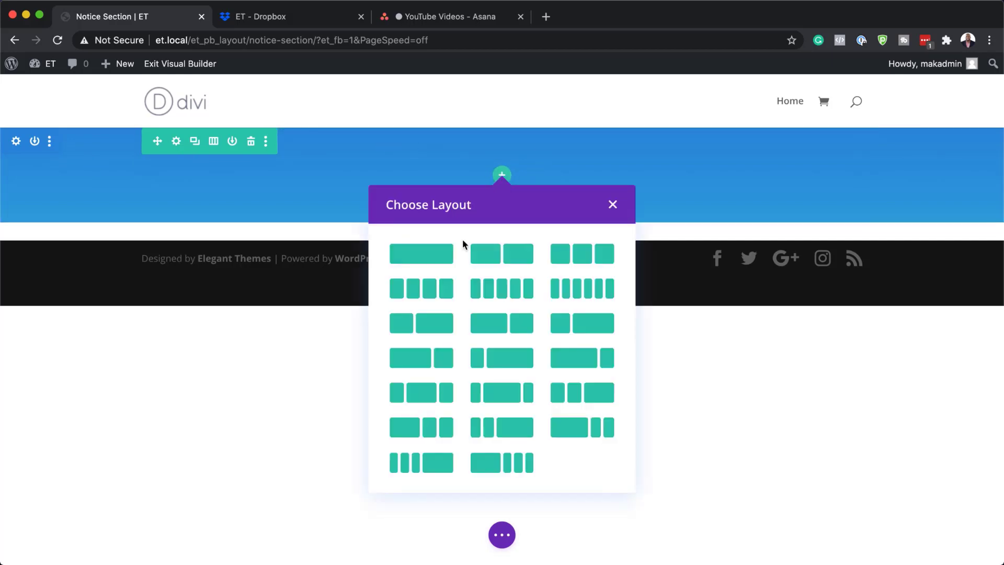
{"action": "left_click", "coordinate": [432, 253]}
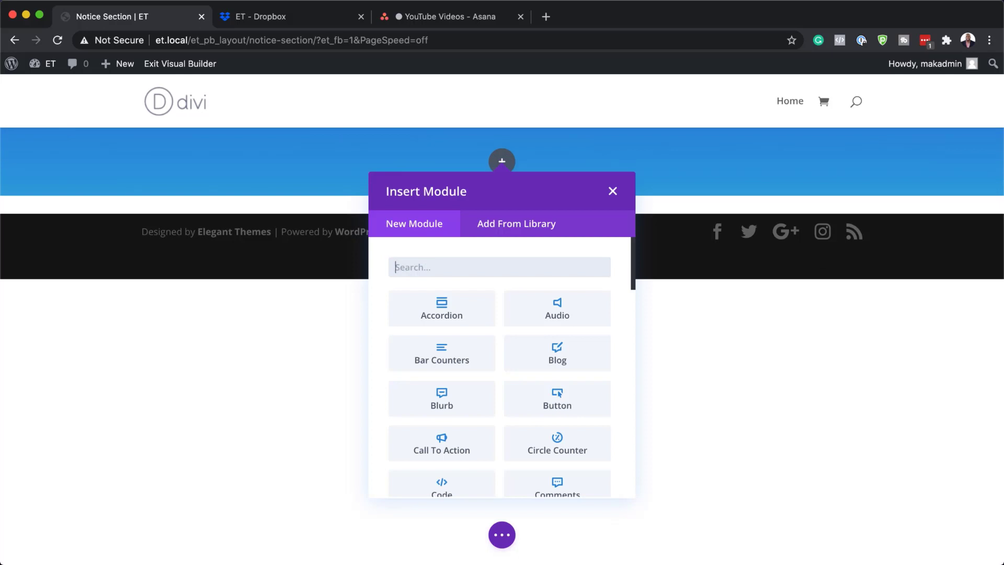
{"action": "left_click", "coordinate": [613, 192]}
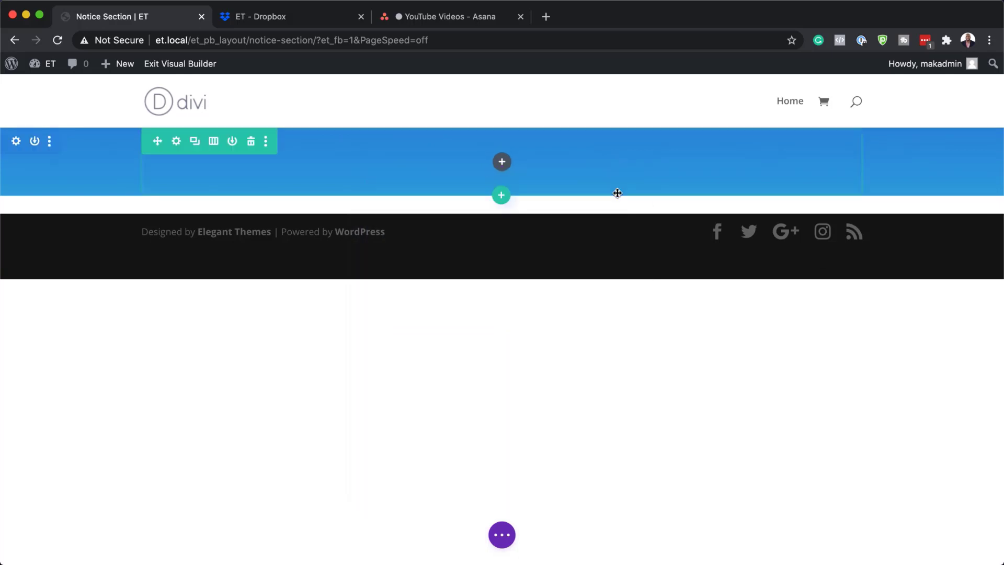
Step: Set the row's maximum width to 700px and save the row settings
{"action": "left_click", "coordinate": [175, 147]}
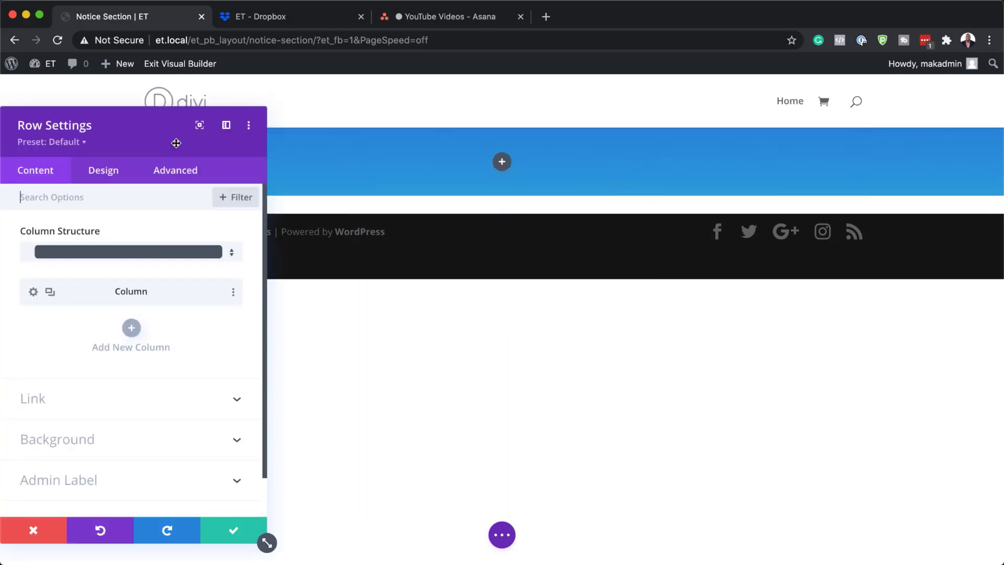
{"action": "left_click", "coordinate": [118, 179]}
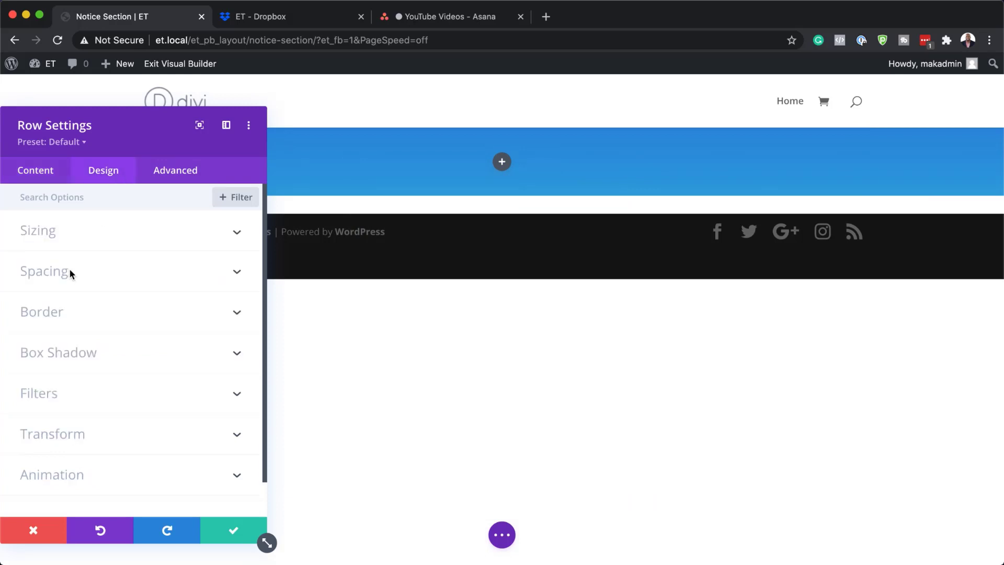
{"action": "left_click", "coordinate": [92, 232]}
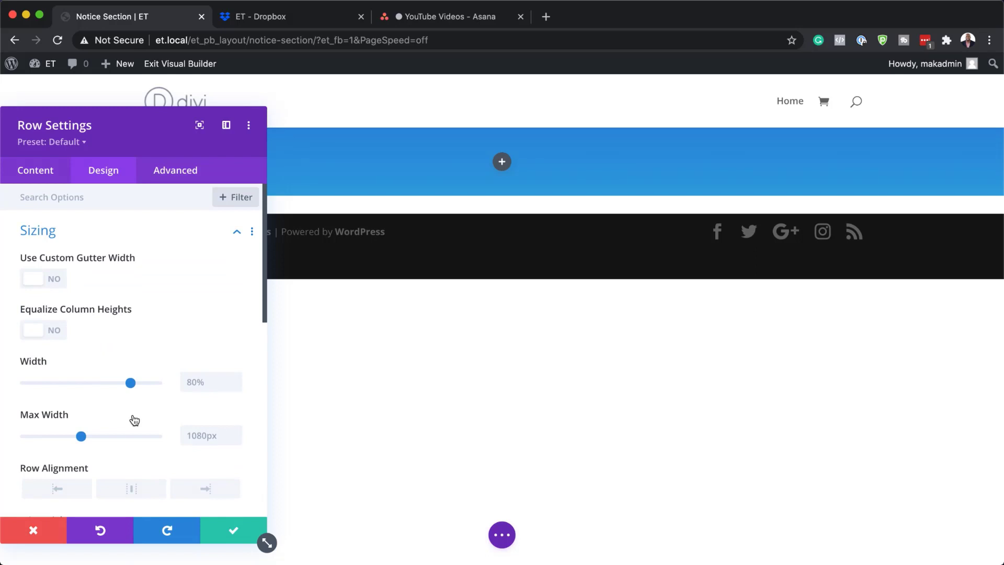
{"action": "left_click", "coordinate": [200, 430]}
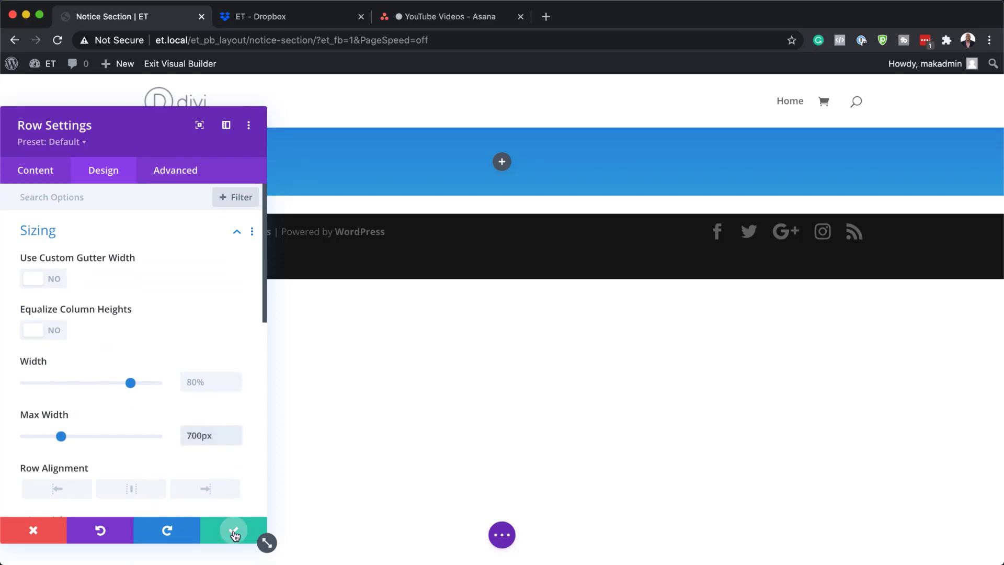
{"action": "left_click", "coordinate": [233, 530]}
Step: Insert a Text module into the row's single column
{"action": "left_click", "coordinate": [503, 161]}
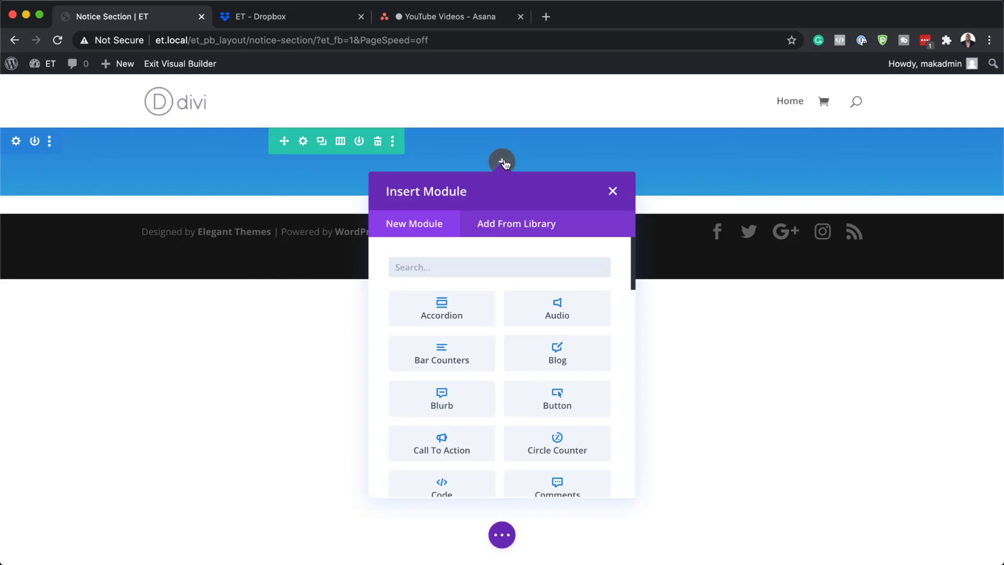
{"action": "type", "text": "tex"}
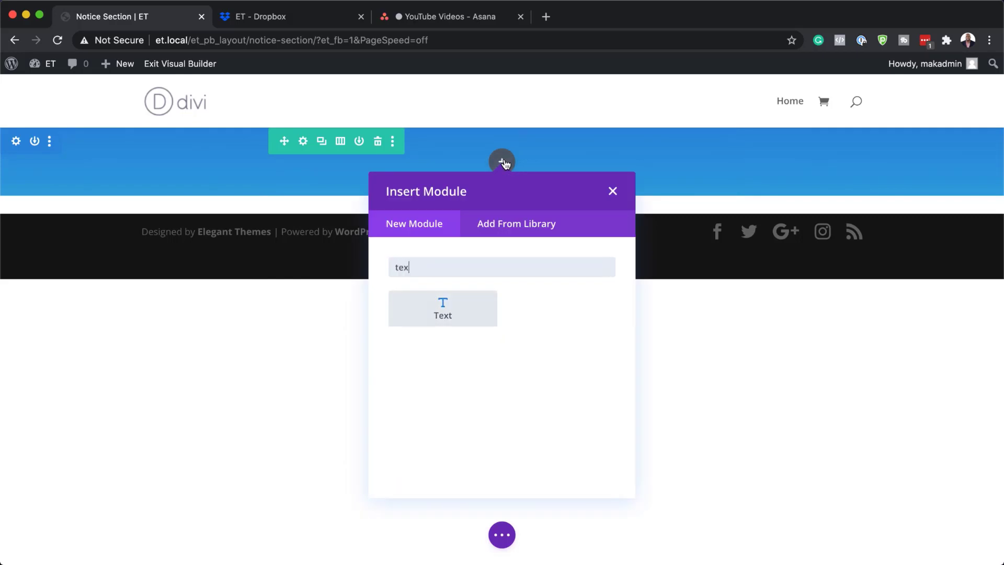
{"action": "left_click", "coordinate": [462, 312]}
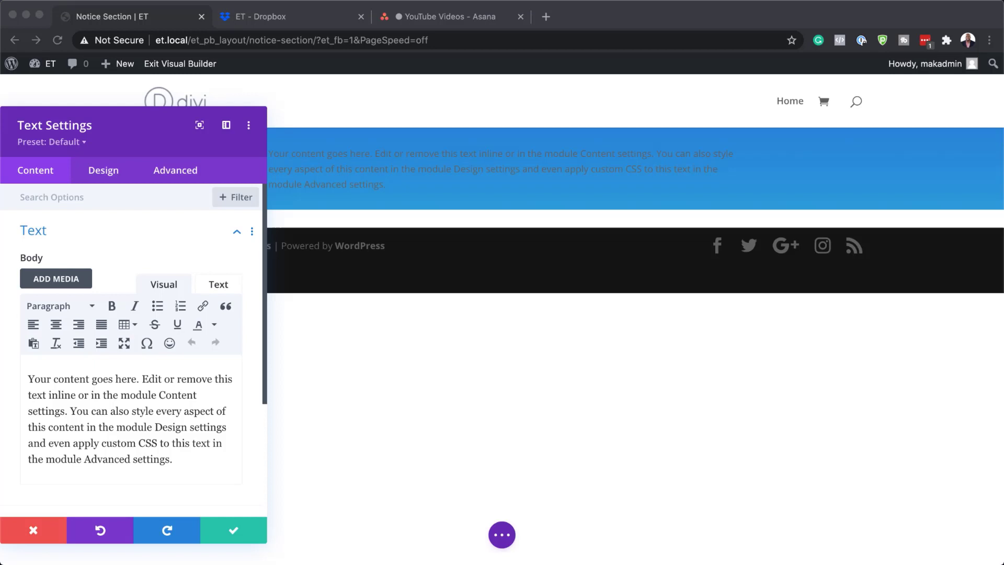
Step: Replace the Text module's placeholder body with "COVID-19 Notice" and format it as Heading 2
{"action": "left_click", "coordinate": [262, 425]}
{"action": "key", "text": "super+a"}
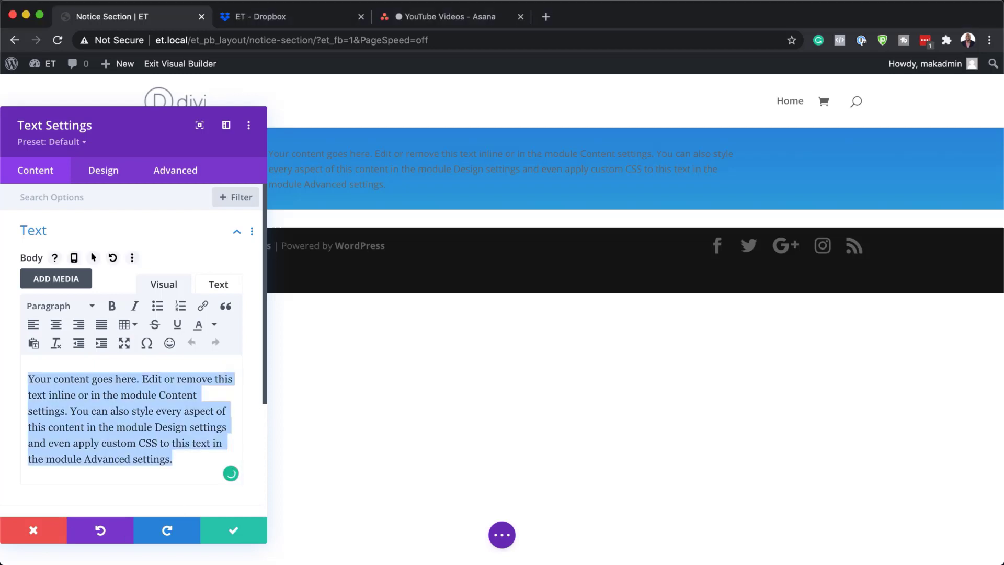
{"action": "key", "text": "BackSpace"}
{"action": "type", "text": "COVID-19 Notice"}
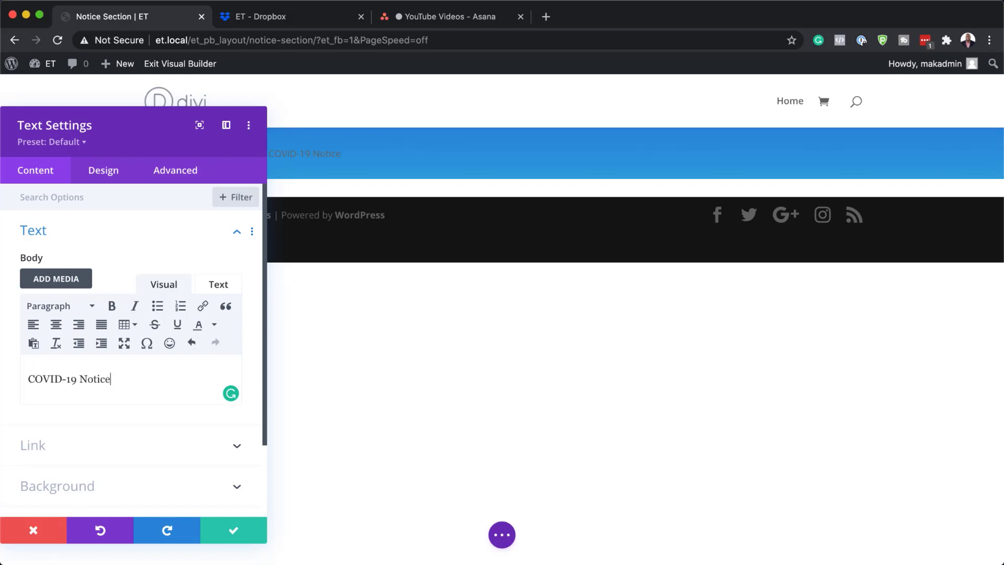
{"action": "left_click_drag", "start_coordinate": [130, 379], "coordinate": [23, 375]}
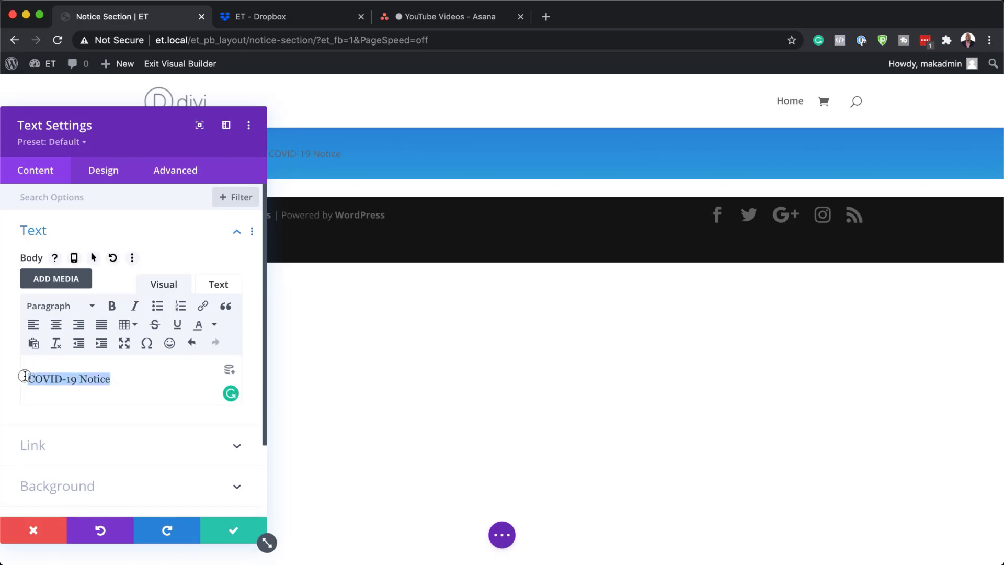
{"action": "left_click", "coordinate": [63, 309]}
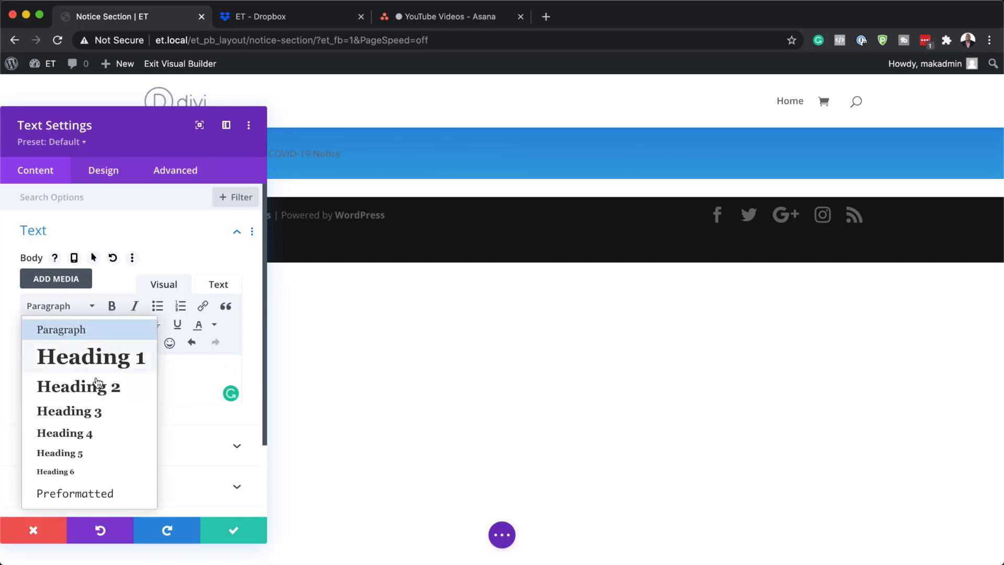
{"action": "left_click", "coordinate": [94, 387]}
Step: Add a filler paragraph below the heading, from "Vestibulum ante ipsum primis in faucibus" to "ullamcorper sit amet ligula."
{"action": "left_click", "coordinate": [197, 389]}
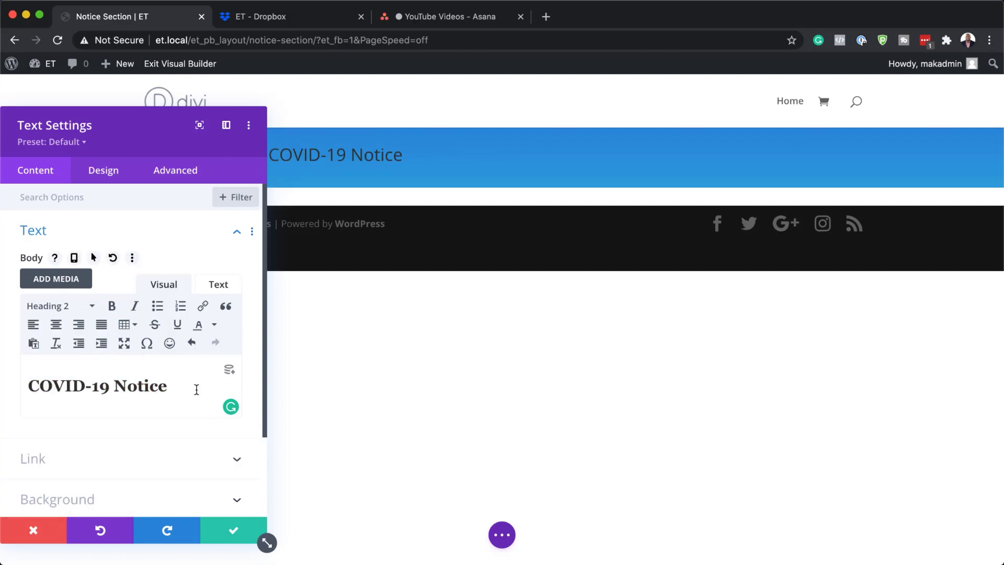
{"action": "key", "text": "Return"}
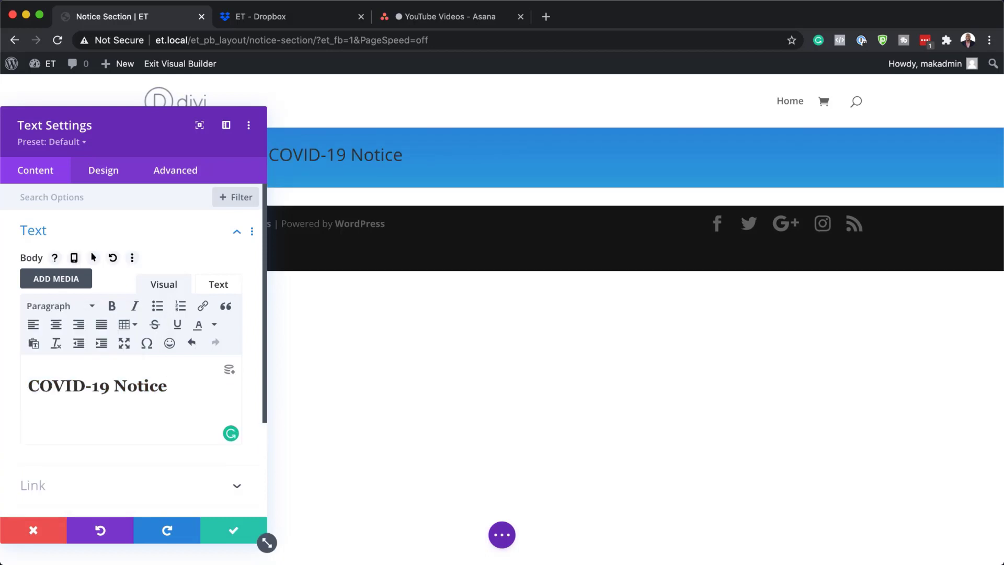
{"action": "type", "text": "Vestibulum ante ipsum primis in faucibus orci luctus et ultrices posuere cubilia Curae; Donec velit neque, auctor sit amet aliquam vel, ullamcorper sit amet ligula."}
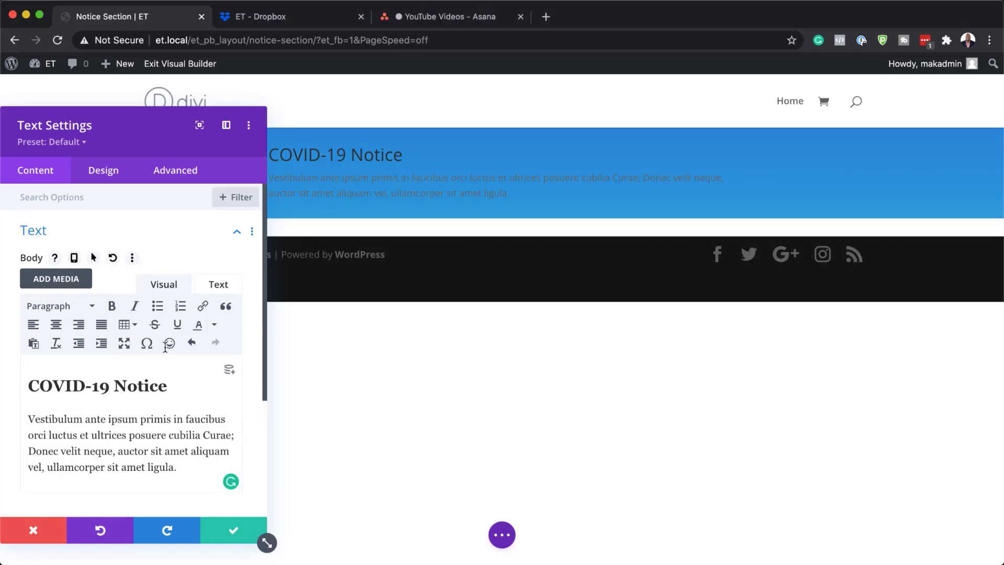
Step: Set the Text module's text font to Cabin
{"action": "left_click", "coordinate": [113, 178]}
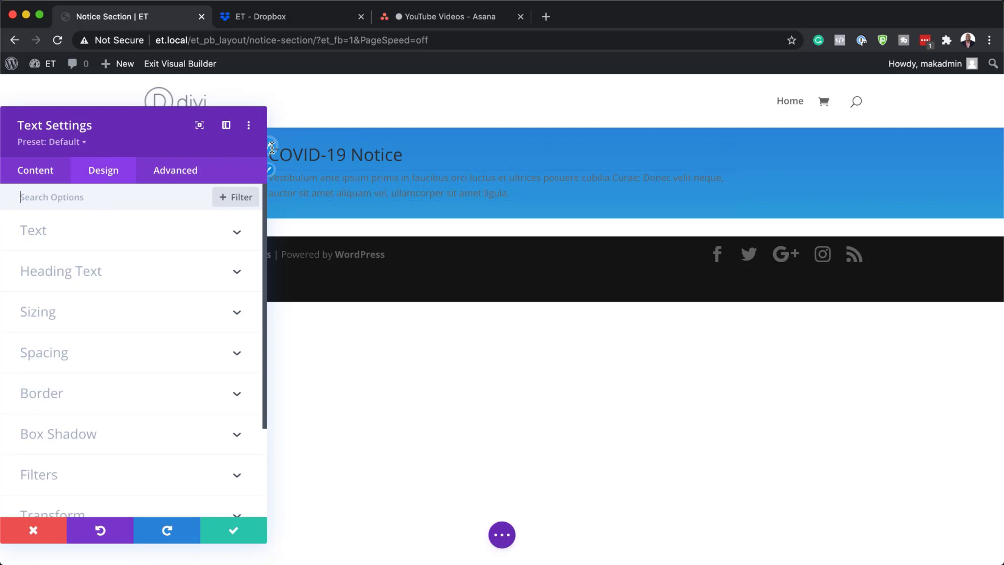
{"action": "scroll", "coordinate": [130, 262], "scroll_direction": "down", "scroll_amount": 2}
{"action": "left_click", "coordinate": [142, 215]}
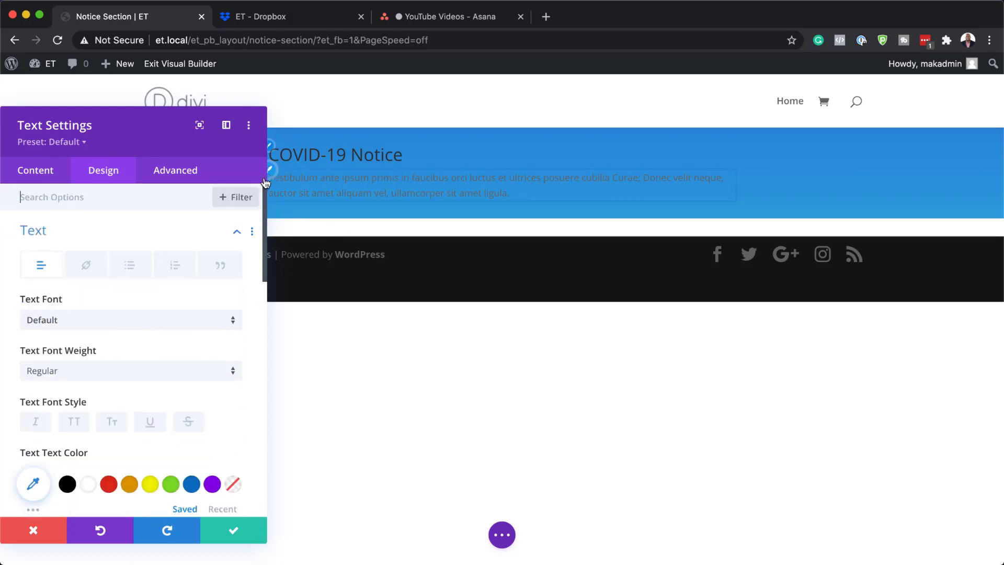
{"action": "left_click", "coordinate": [62, 327]}
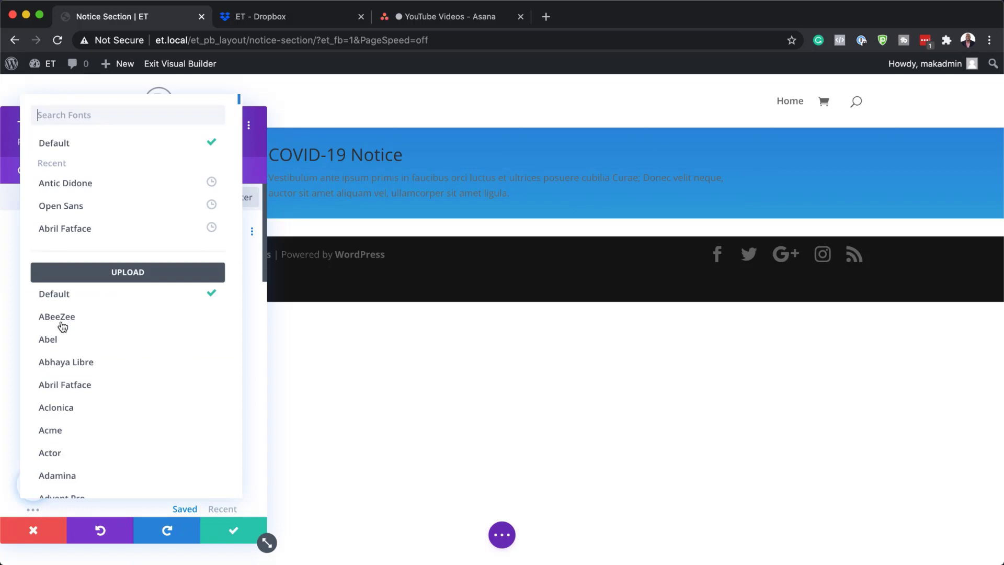
{"action": "left_click", "coordinate": [104, 121]}
{"action": "type", "text": "cabi"}
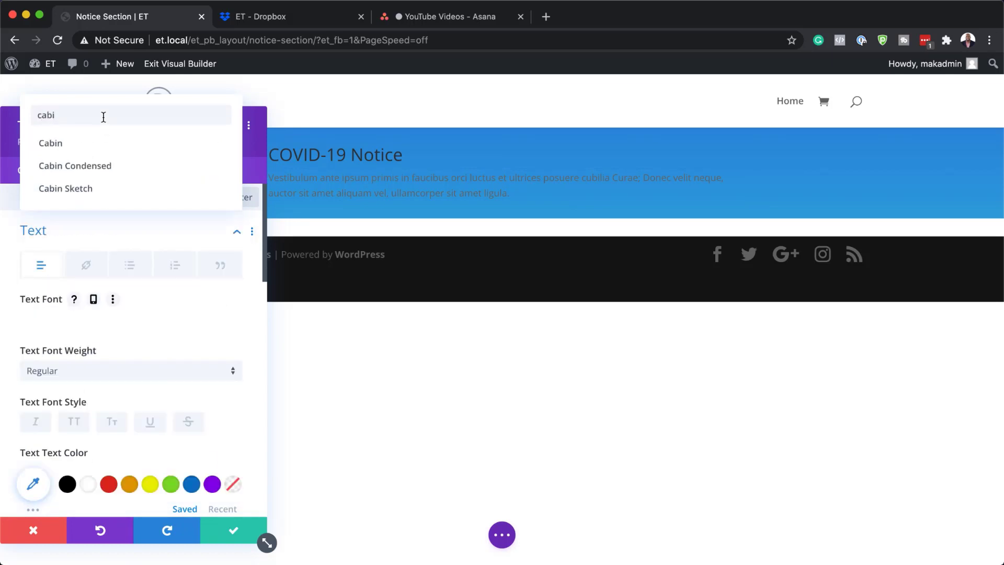
{"action": "left_click", "coordinate": [95, 143]}
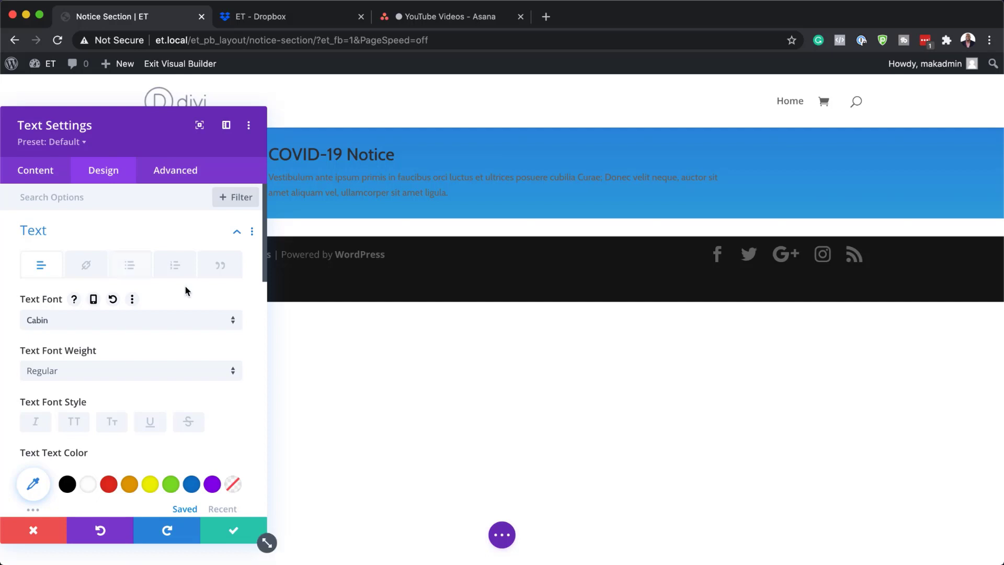
Step: Set the module's body text size to 18px and its text alignment to centered
{"action": "scroll", "coordinate": [197, 392], "scroll_direction": "down", "scroll_amount": 8}
{"action": "left_click", "coordinate": [208, 353]}
{"action": "type", "text": "18"}
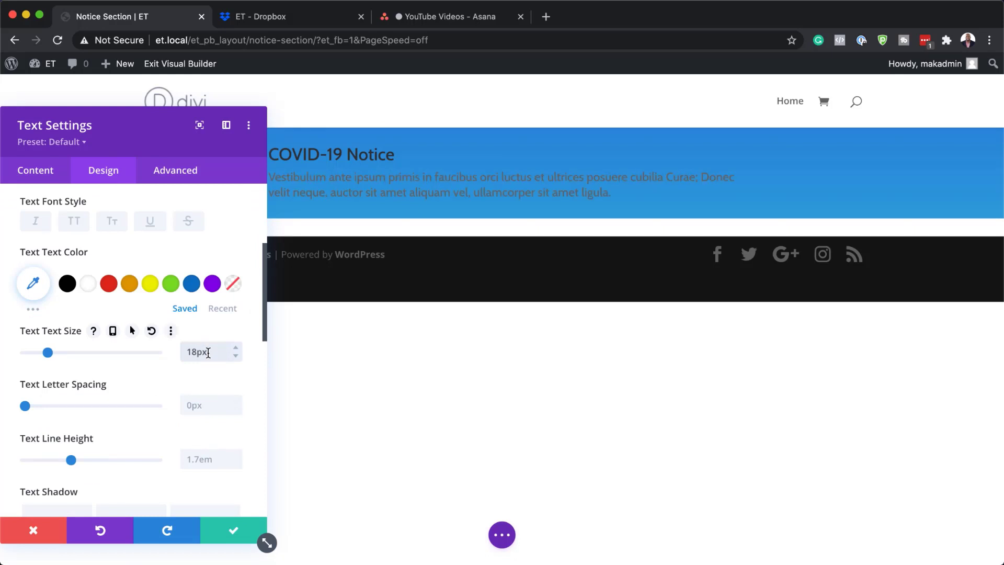
{"action": "scroll", "coordinate": [130, 403], "scroll_direction": "down", "scroll_amount": 4}
{"action": "scroll", "coordinate": [129, 399], "scroll_direction": "down", "scroll_amount": 2}
{"action": "left_click", "coordinate": [107, 399]}
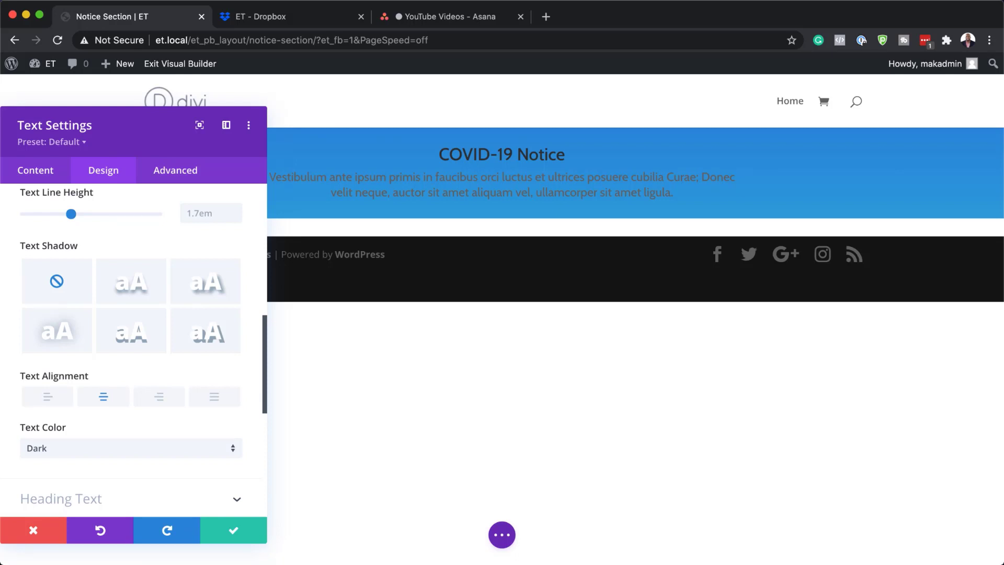
Step: Switch the module's overall text color option to Light
{"action": "scroll", "coordinate": [139, 254], "scroll_direction": "up", "scroll_amount": 10}
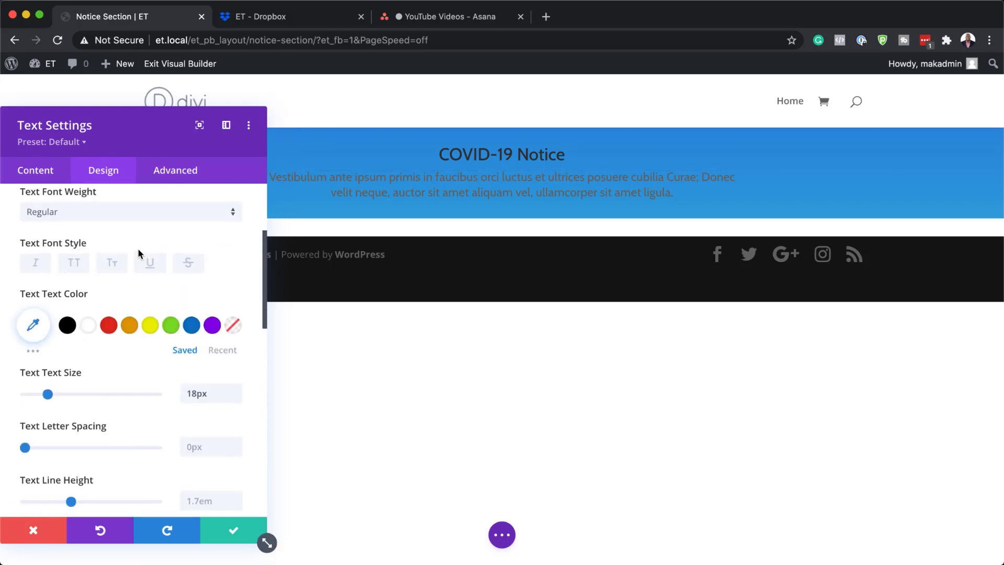
{"action": "scroll", "coordinate": [142, 318], "scroll_direction": "down", "scroll_amount": 5}
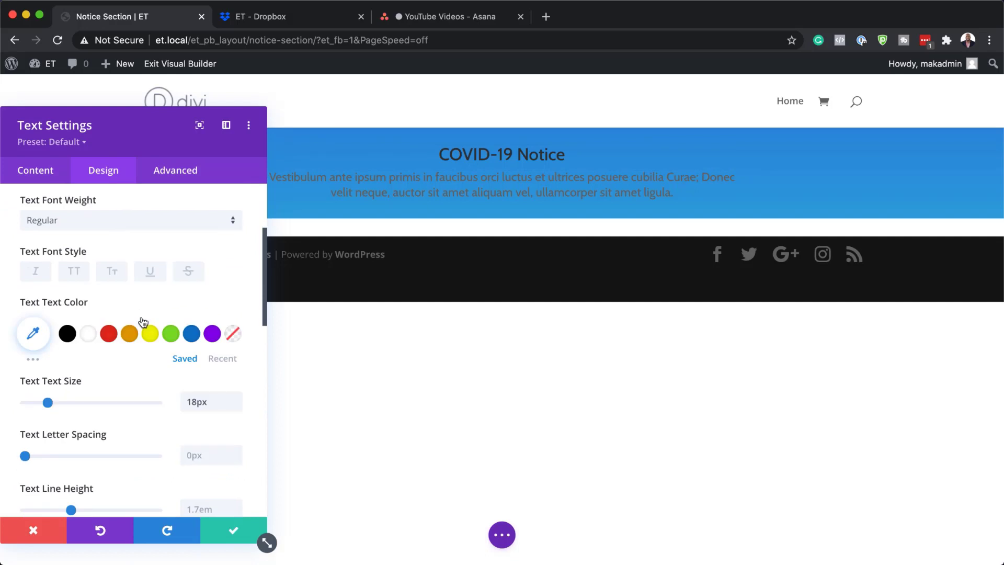
{"action": "scroll", "coordinate": [142, 322], "scroll_direction": "down", "scroll_amount": 15}
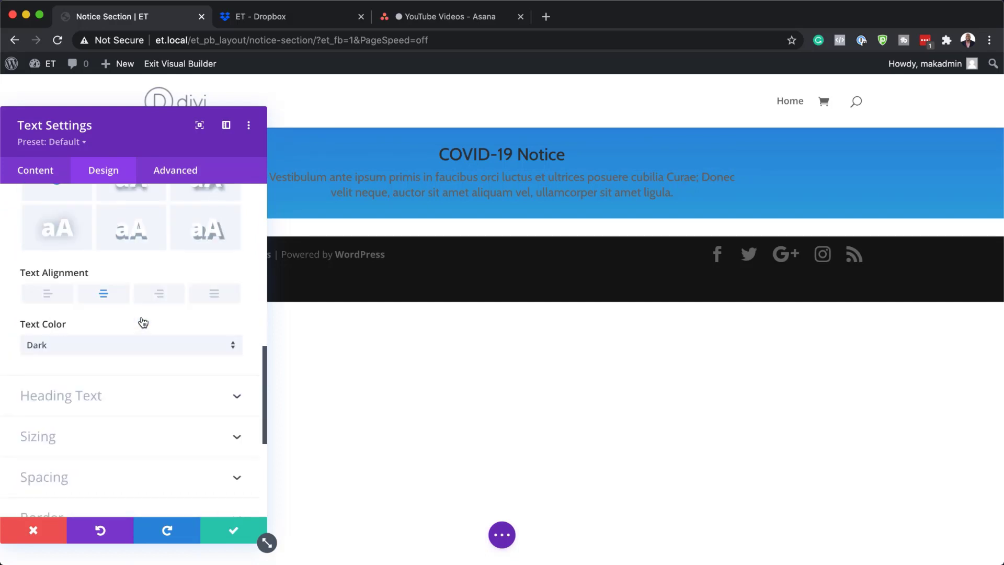
{"action": "left_click", "coordinate": [61, 348]}
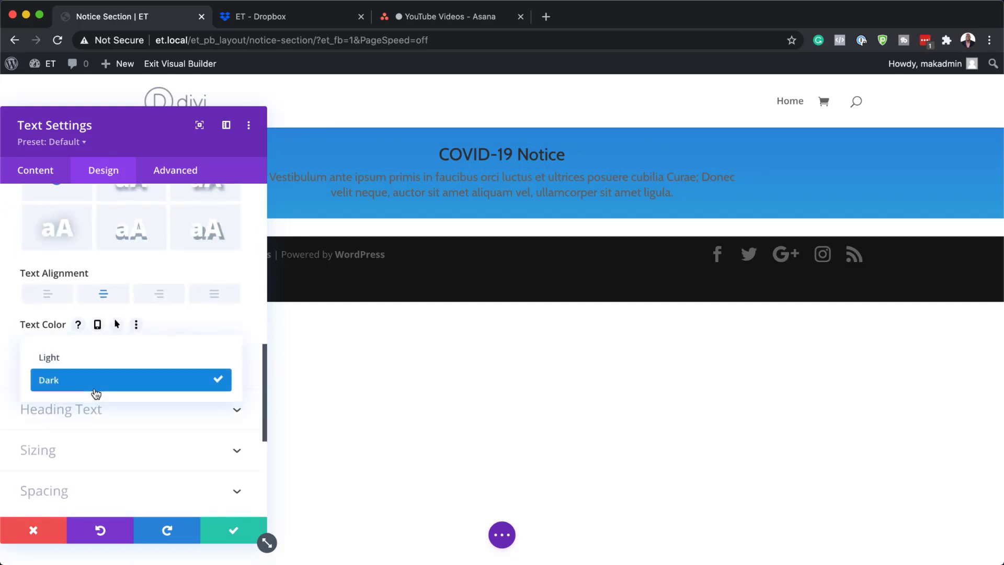
{"action": "left_click", "coordinate": [94, 366]}
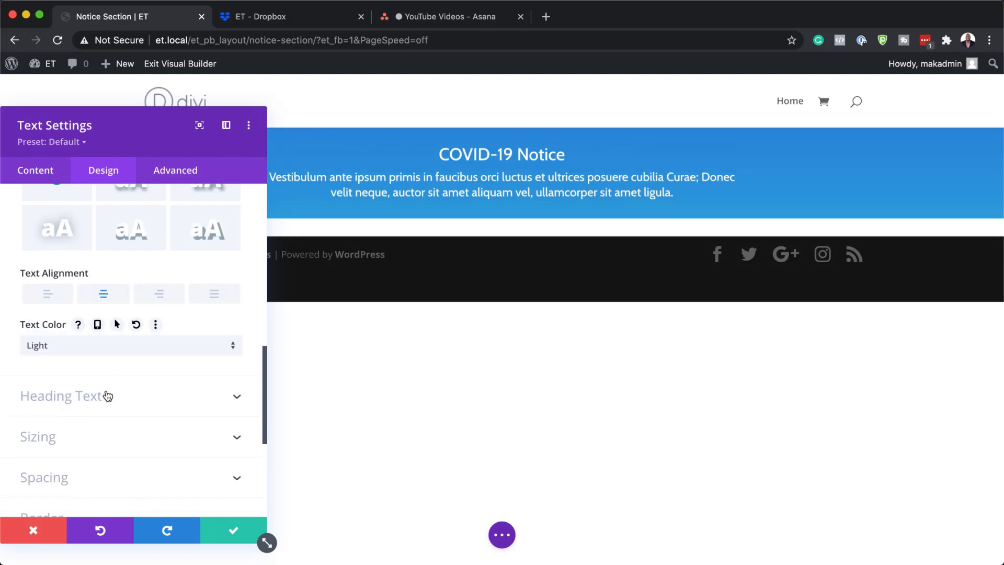
Step: Set the Heading 2 text size to 46px and line height to 1.3em, and save the Text module
{"action": "scroll", "coordinate": [108, 401], "scroll_direction": "up", "scroll_amount": 1}
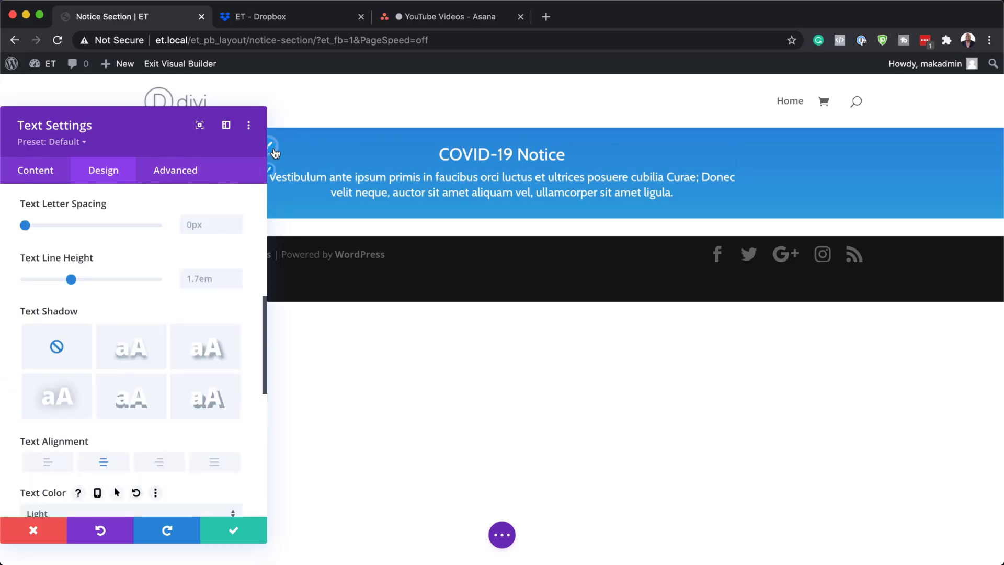
{"action": "left_click", "coordinate": [275, 153]}
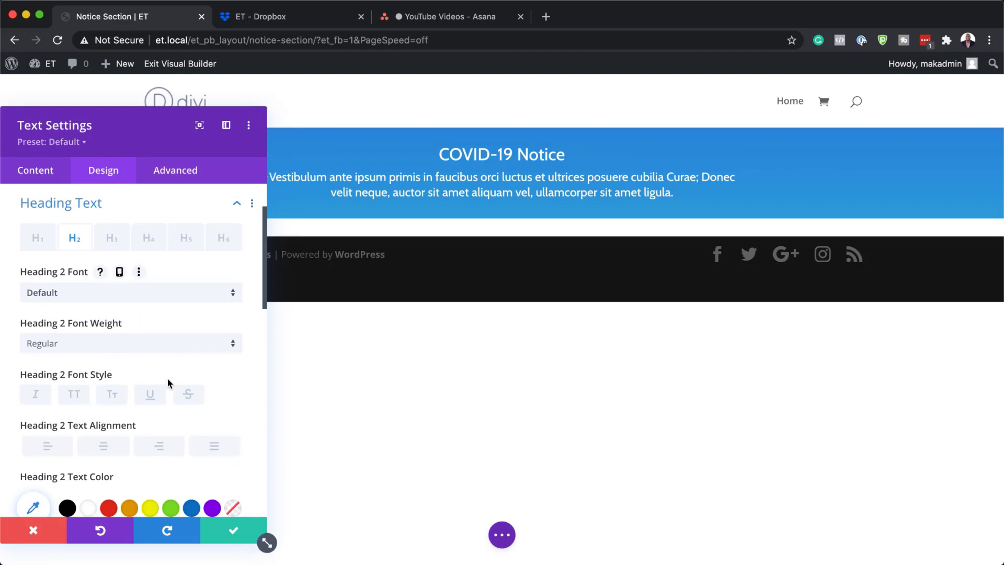
{"action": "scroll", "coordinate": [168, 382], "scroll_direction": "down", "scroll_amount": 3}
{"action": "scroll", "coordinate": [167, 384], "scroll_direction": "down", "scroll_amount": 5}
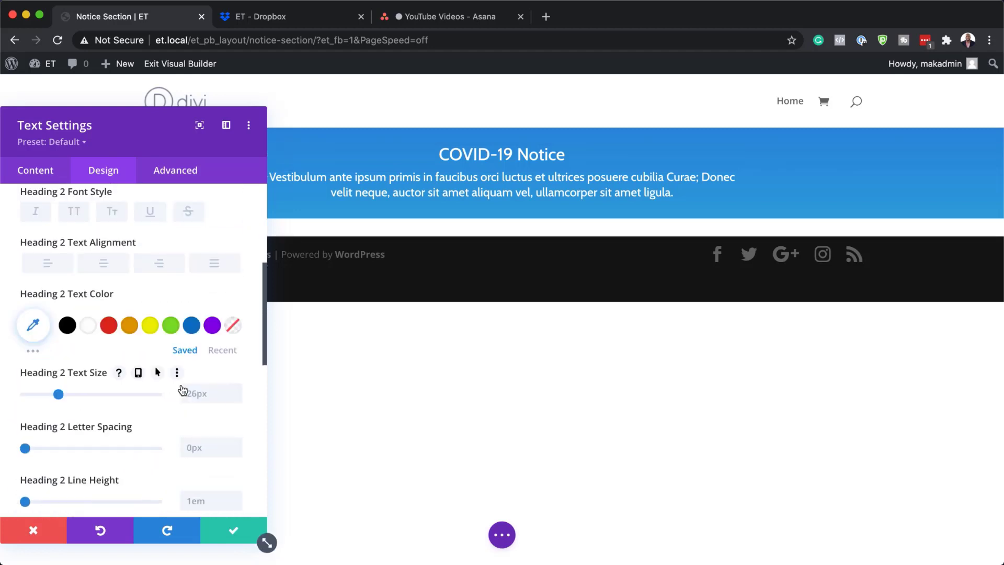
{"action": "left_click", "coordinate": [194, 392]}
{"action": "type", "text": "40px"}
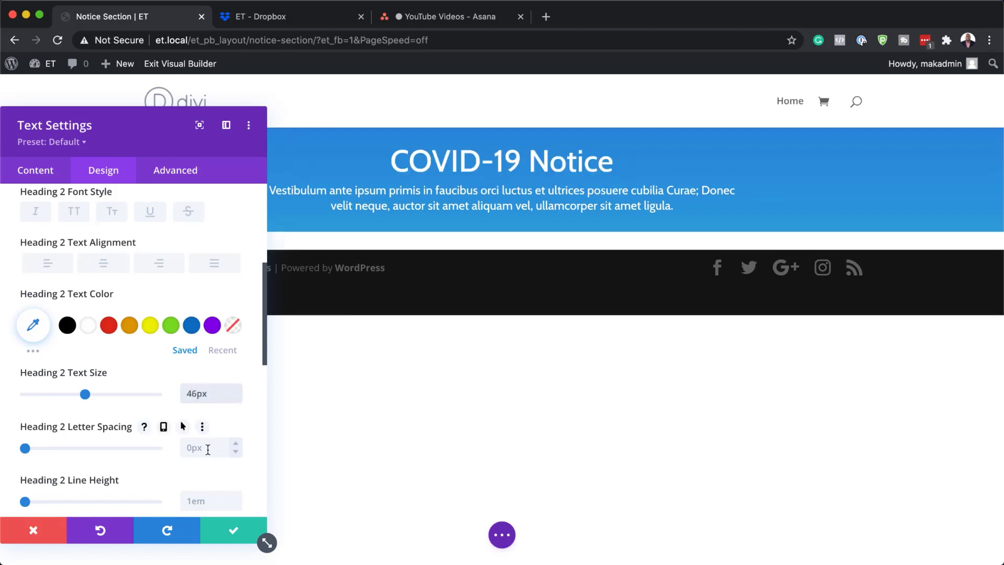
{"action": "scroll", "coordinate": [206, 448], "scroll_direction": "down", "scroll_amount": 2}
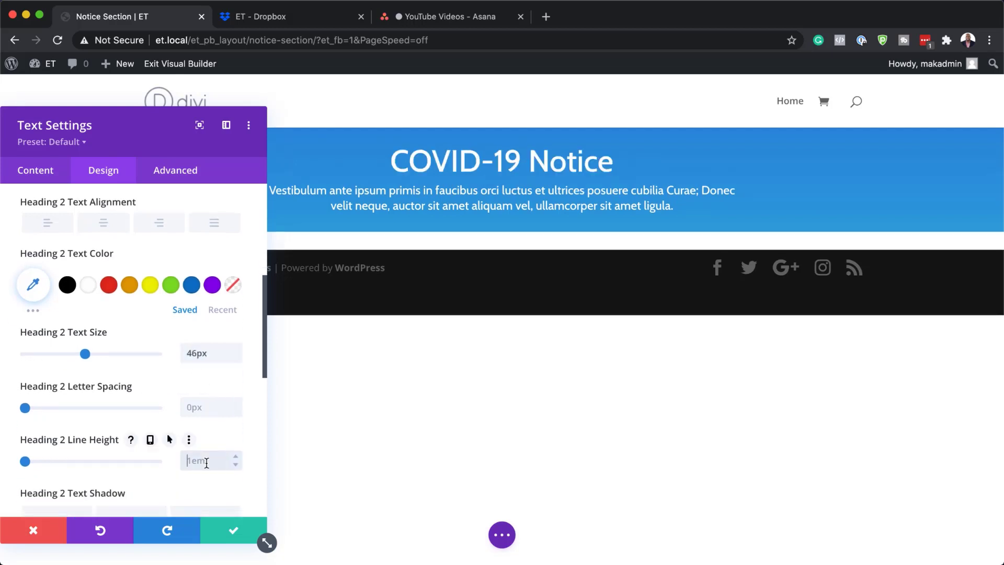
{"action": "type", "text": "1.3em"}
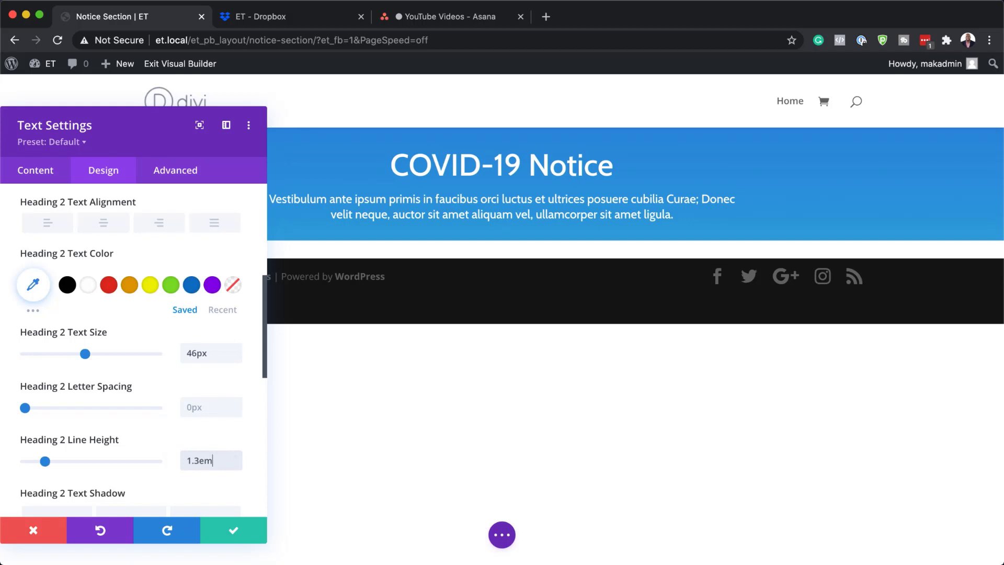
{"action": "left_click", "coordinate": [246, 533]}
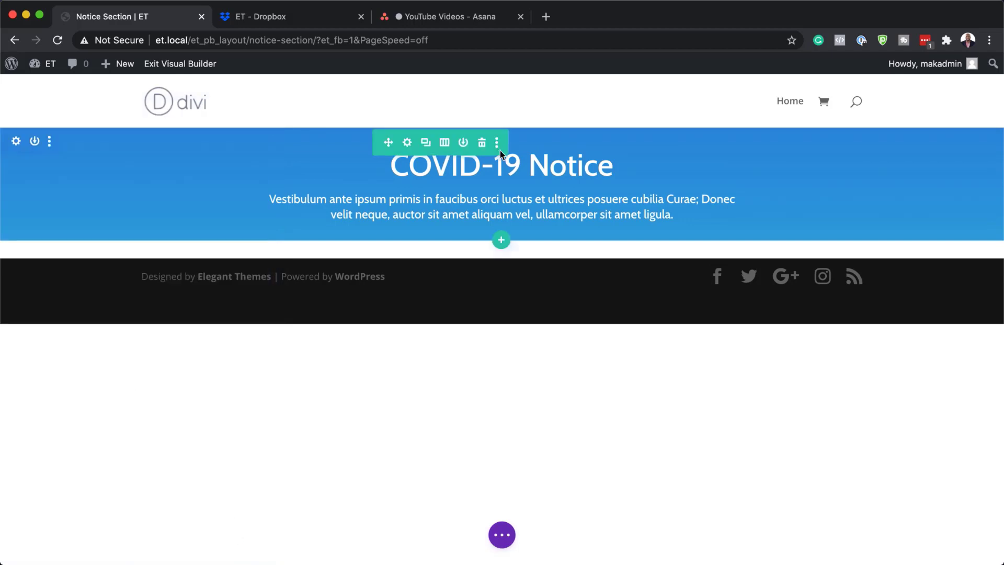
Step: Insert a new row with two equal columns below the notice text row
{"action": "left_click", "coordinate": [498, 239]}
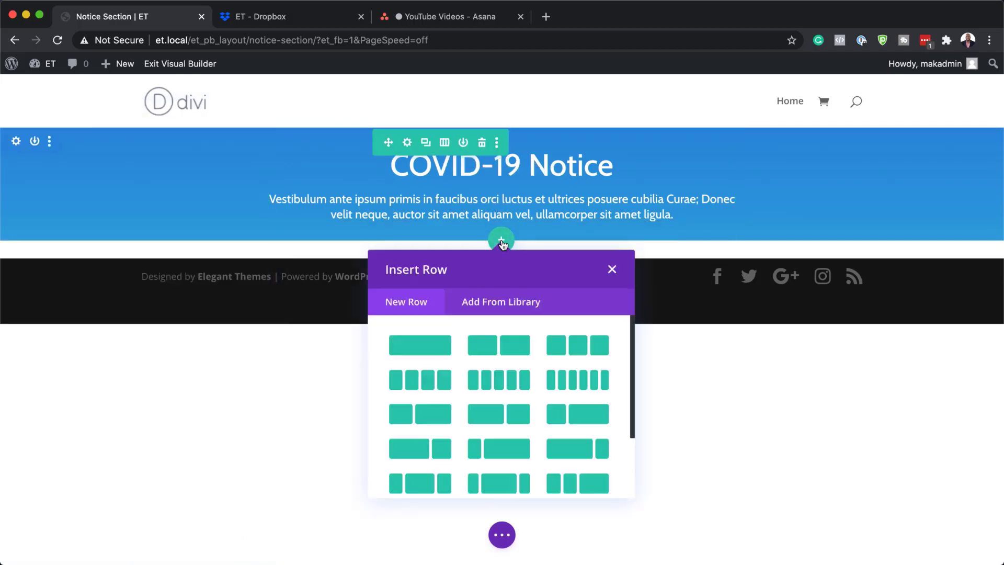
{"action": "left_click", "coordinate": [519, 349]}
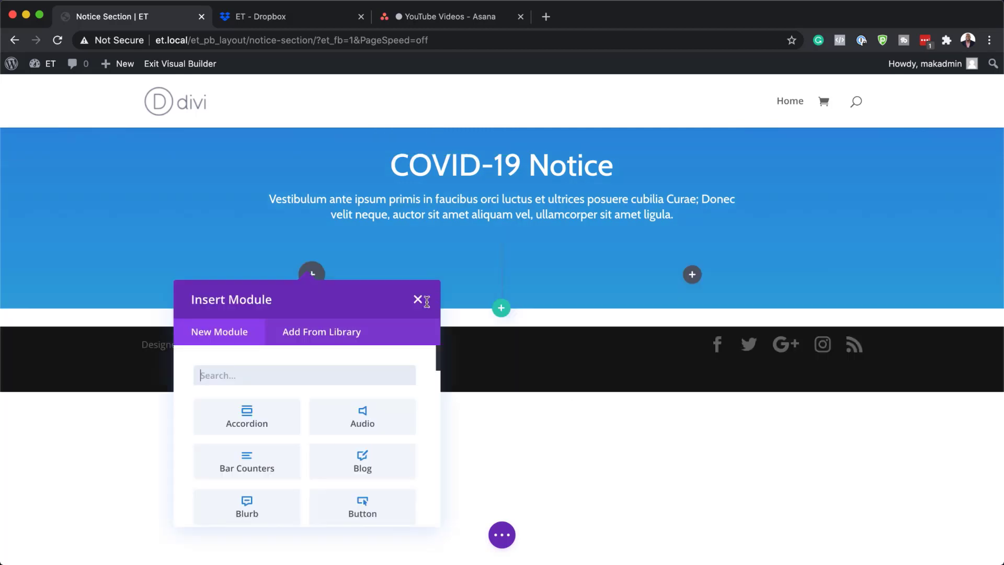
Step: Set the max width of the two-column row to 600px and save the row settings
{"action": "left_click", "coordinate": [418, 302]}
{"action": "left_click", "coordinate": [177, 256]}
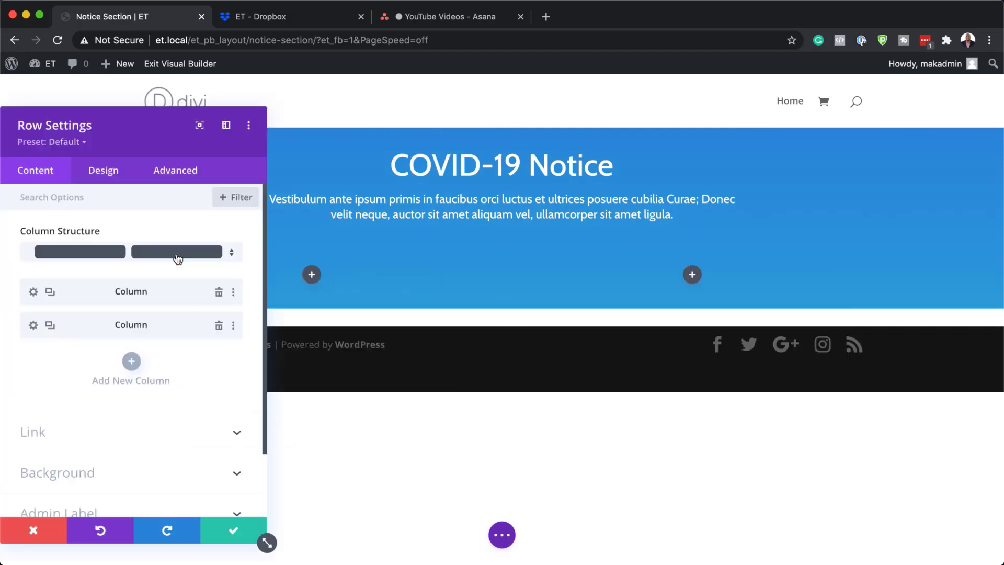
{"action": "left_click", "coordinate": [105, 175]}
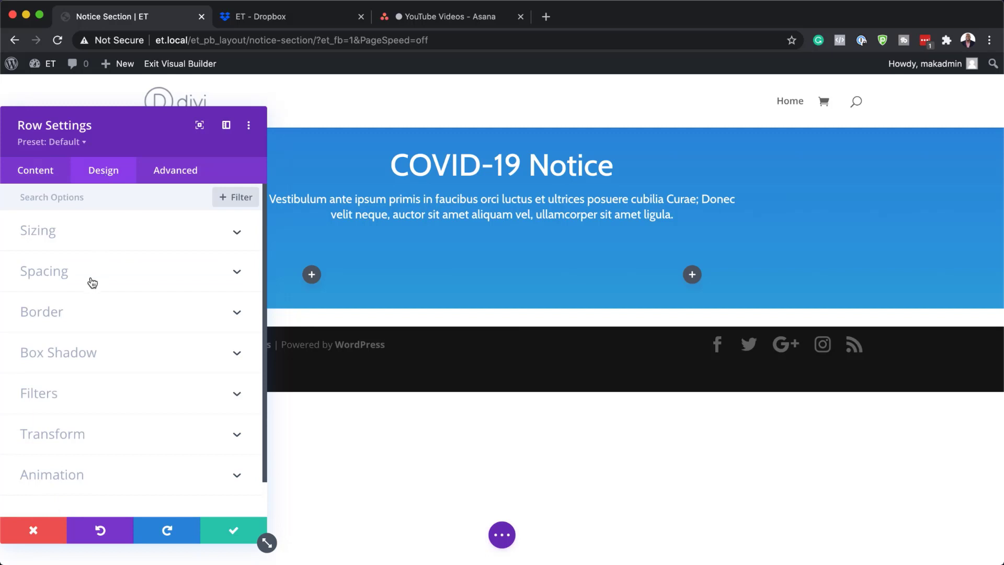
{"action": "left_click", "coordinate": [54, 234]}
{"action": "scroll", "coordinate": [184, 346], "scroll_direction": "down", "scroll_amount": 2}
{"action": "scroll", "coordinate": [185, 346], "scroll_direction": "down", "scroll_amount": 2}
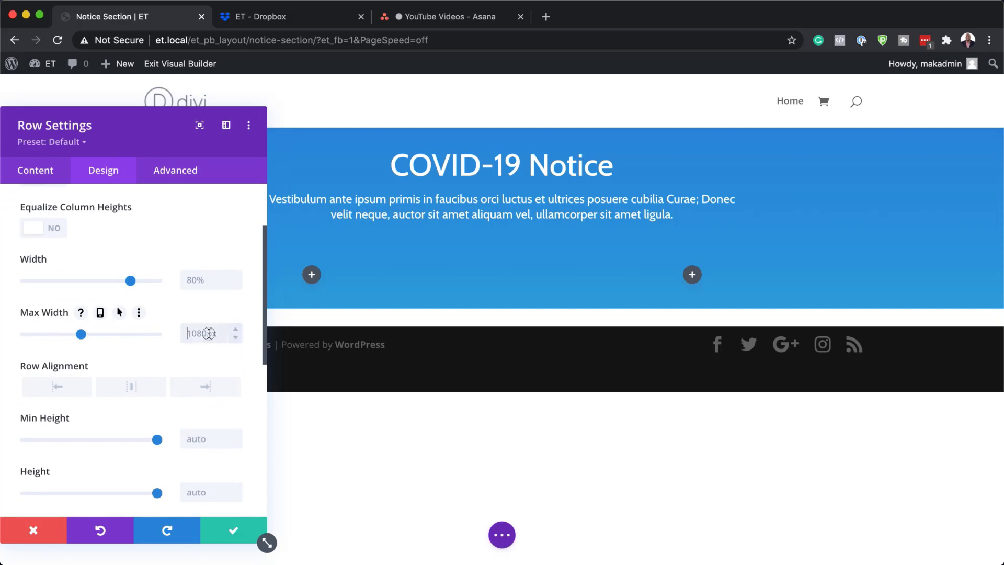
{"action": "left_click", "coordinate": [208, 333]}
{"action": "type", "text": "600"}
{"action": "left_click", "coordinate": [233, 530]}
Step: Insert a Button module into the first column of the two-column row
{"action": "left_click", "coordinate": [397, 274]}
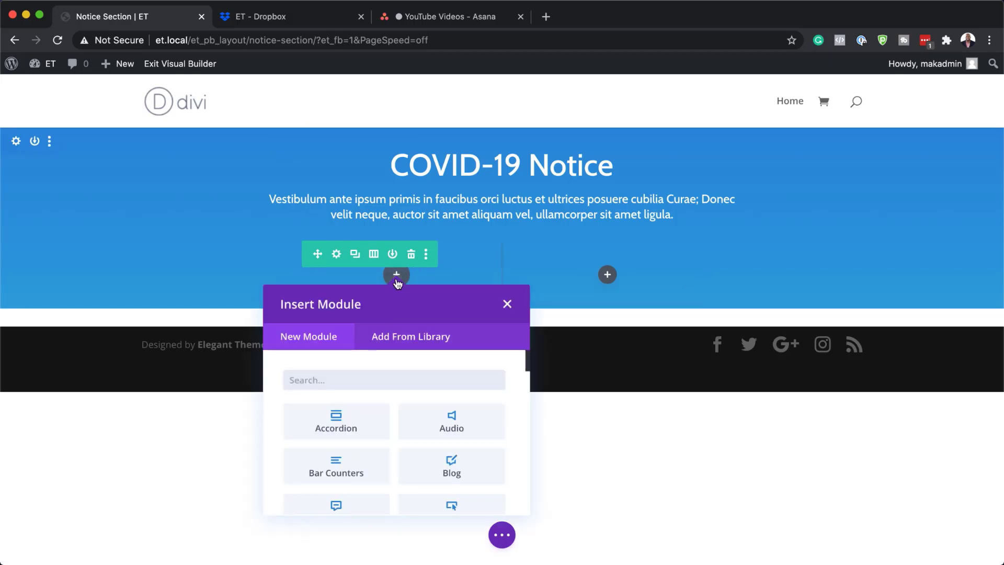
{"action": "type", "text": "butt"}
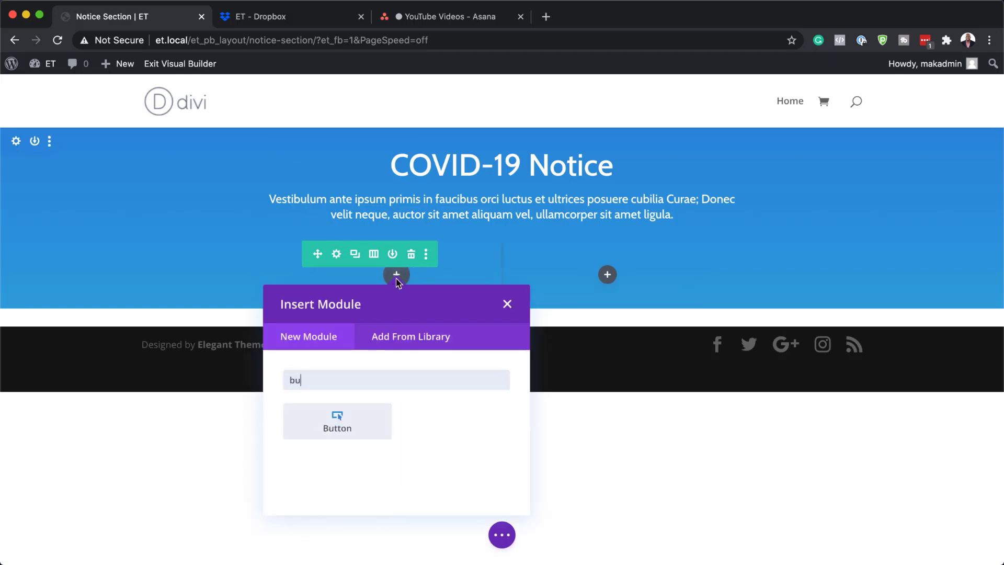
{"action": "left_click", "coordinate": [345, 425]}
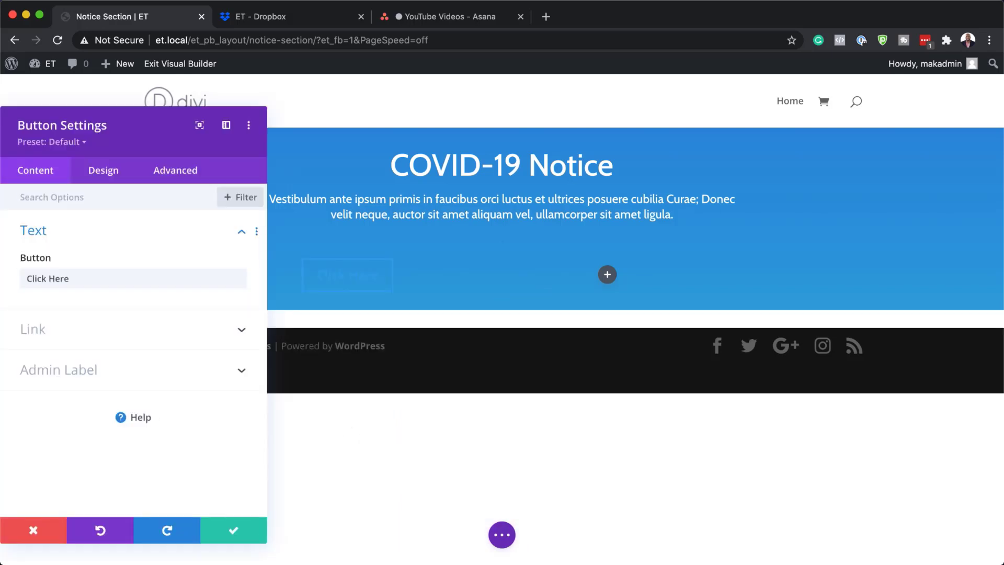
Step: Set the button's text to "Learn More!" and its link URL to "#"
{"action": "left_click", "coordinate": [69, 281]}
{"action": "key", "text": "super+a"}
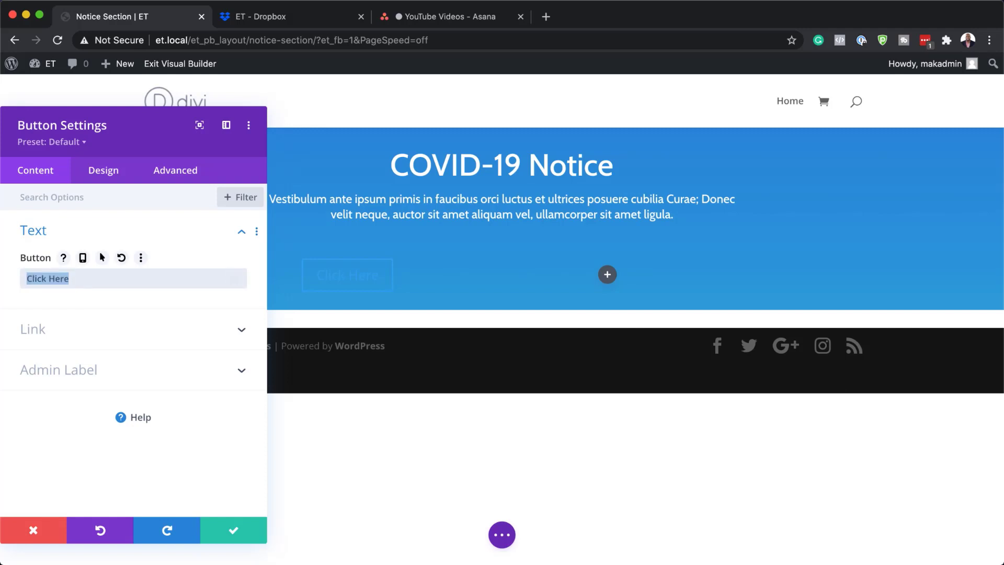
{"action": "type", "text": "Learn More!"}
{"action": "left_click", "coordinate": [77, 334]}
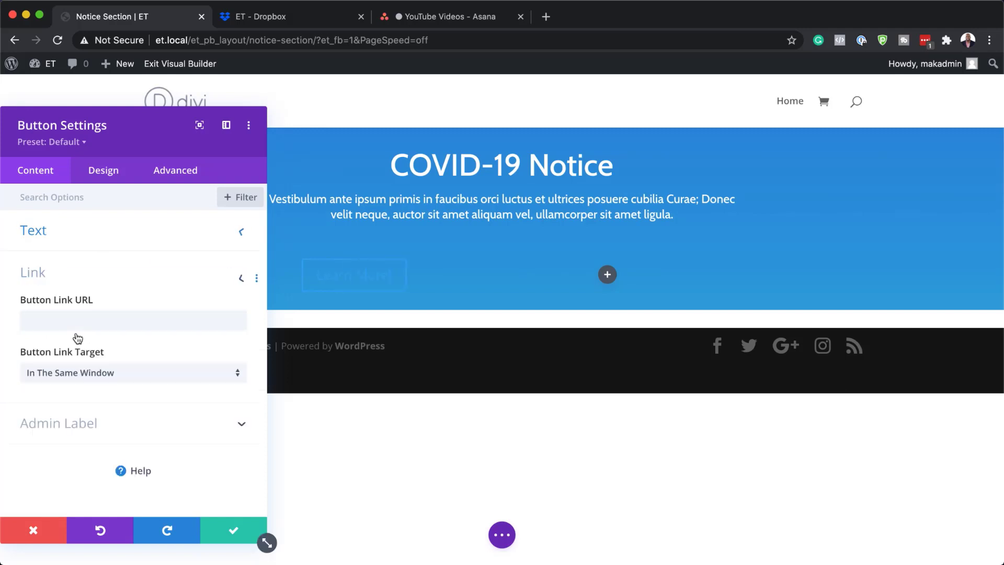
{"action": "left_click", "coordinate": [56, 329]}
{"action": "type", "text": "#"}
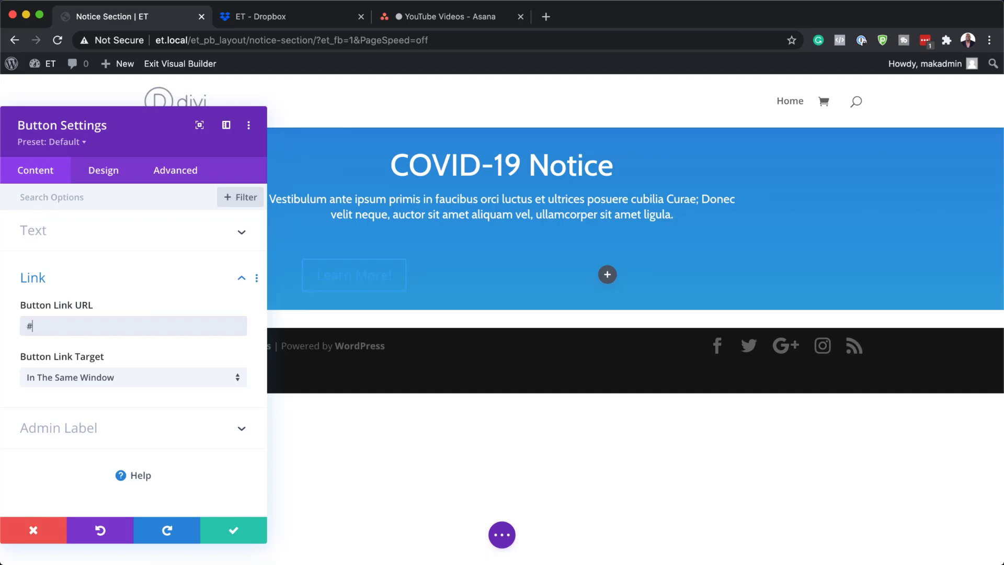
Step: Set the Learn More! button's alignment to centered
{"action": "left_click", "coordinate": [112, 171]}
{"action": "left_click", "coordinate": [79, 235]}
{"action": "left_click", "coordinate": [140, 282]}
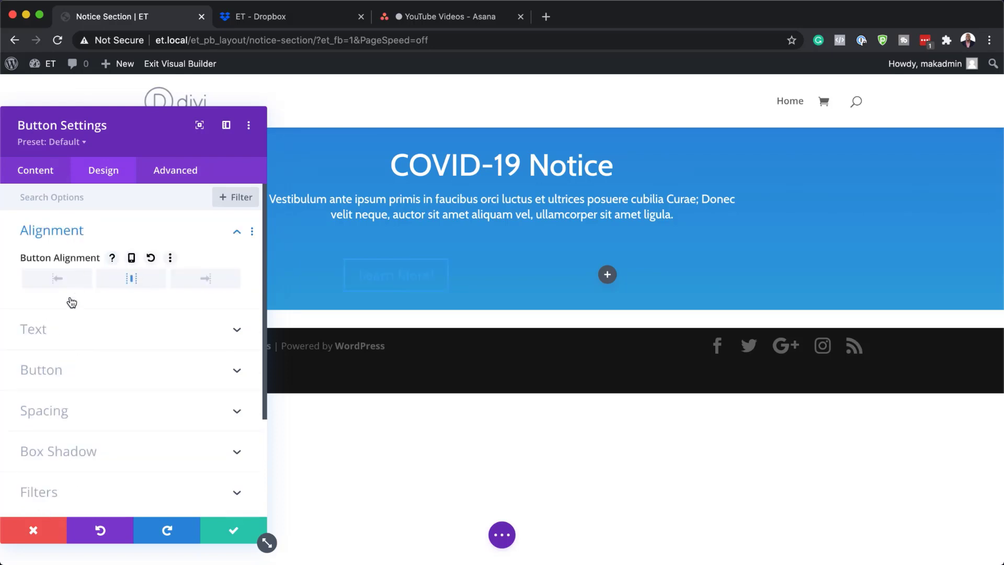
Step: Enable custom styles for the Learn More! button and set its text color to white
{"action": "left_click", "coordinate": [64, 373]}
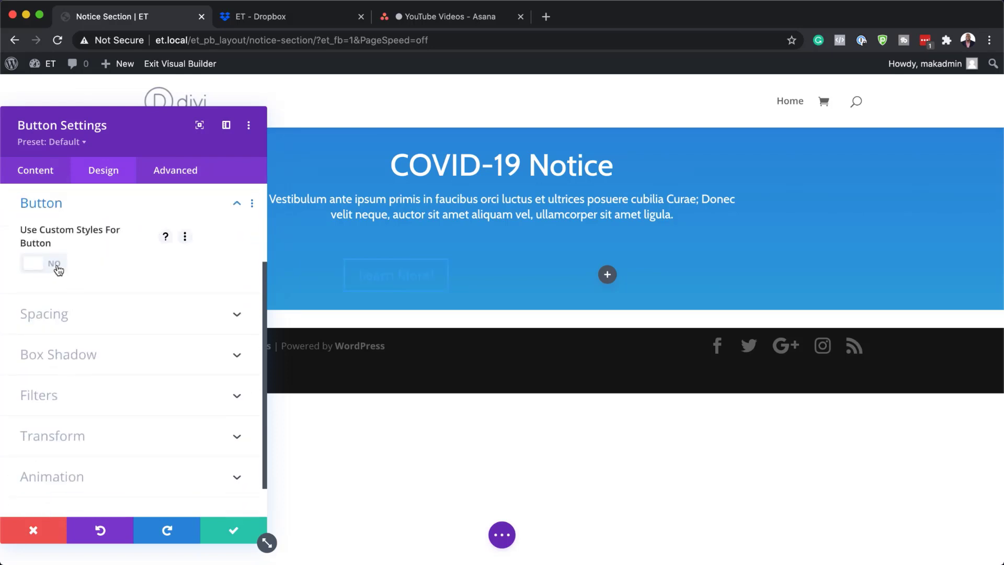
{"action": "left_click", "coordinate": [59, 267]}
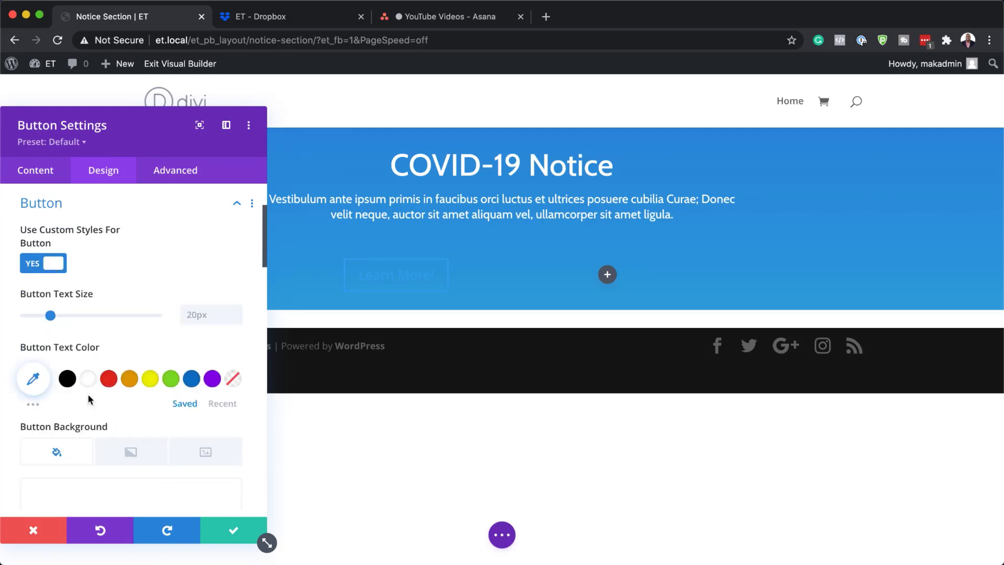
{"action": "left_click", "coordinate": [88, 378]}
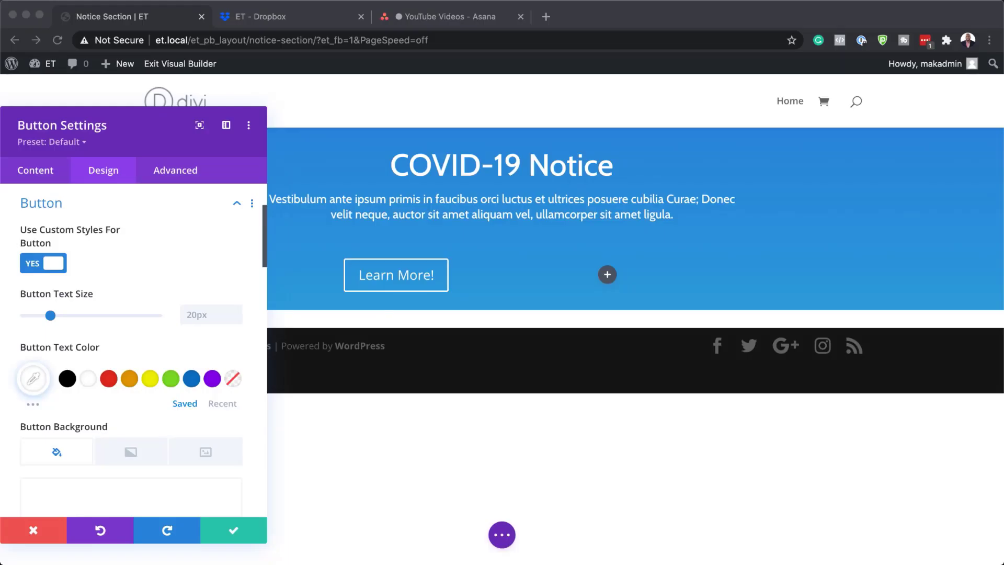
Step: Give the Learn More! button the background color #f6ae55 and set its border width to 0px
{"action": "scroll", "coordinate": [164, 391], "scroll_direction": "down", "scroll_amount": 5}
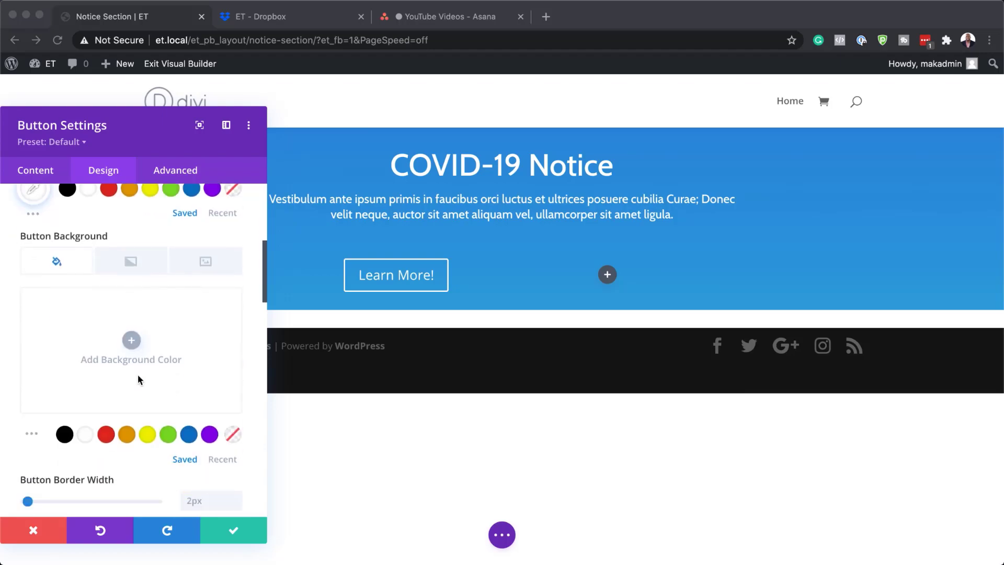
{"action": "left_click", "coordinate": [131, 338]}
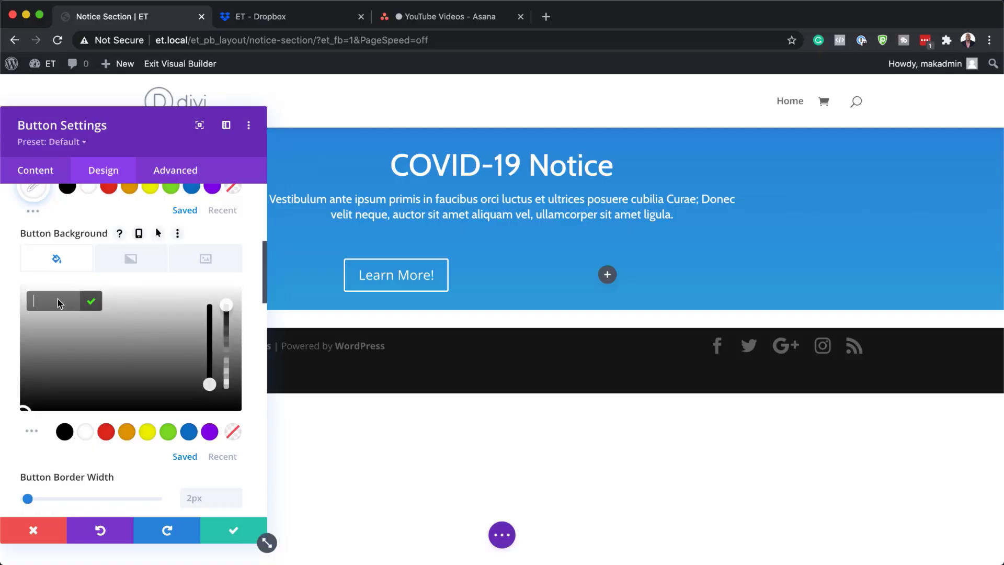
{"action": "left_click", "coordinate": [58, 299]}
{"action": "type", "text": "#f6a955"}
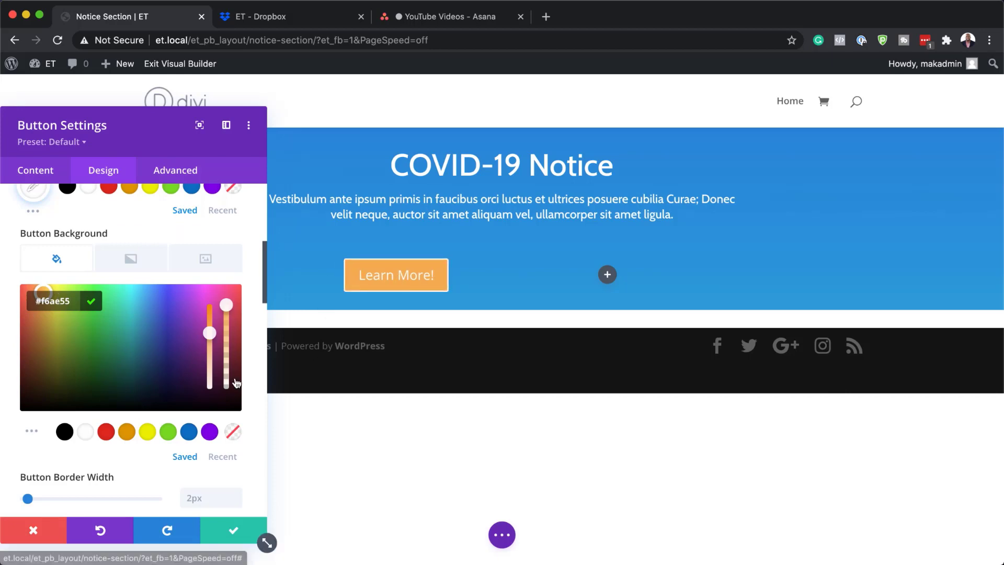
{"action": "scroll", "coordinate": [47, 391], "scroll_direction": "down", "scroll_amount": 5}
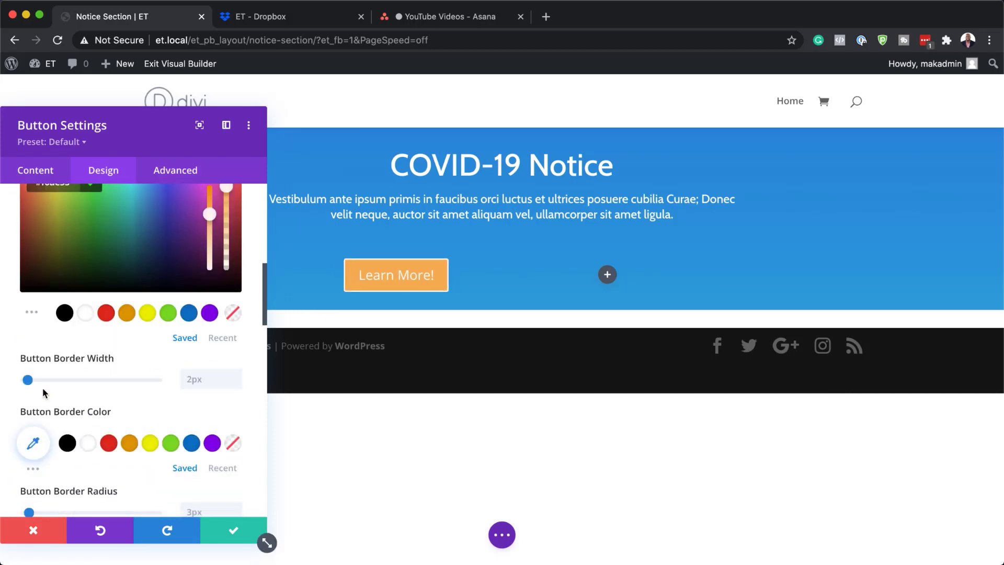
{"action": "left_click_drag", "start_coordinate": [28, 380], "coordinate": [9, 381]}
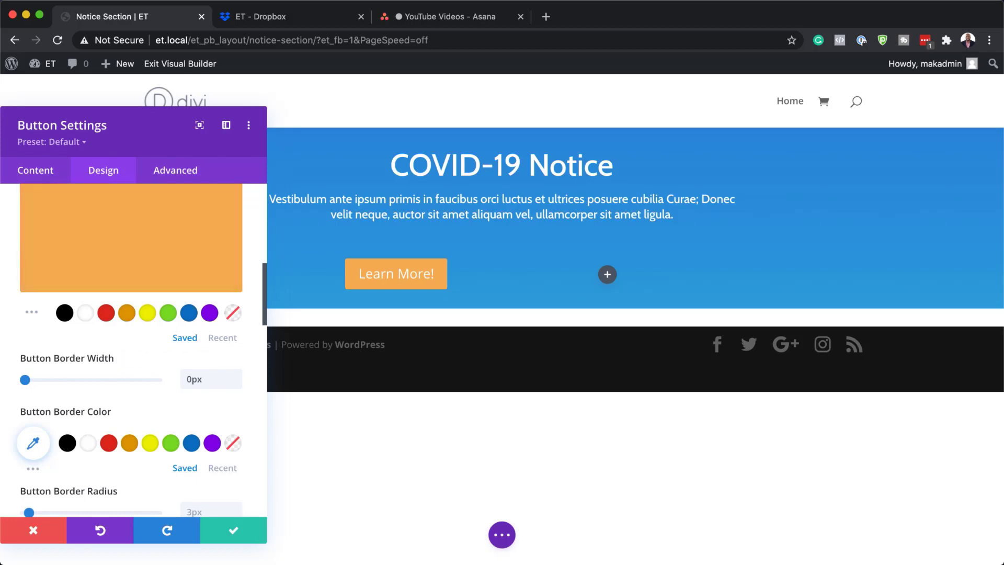
Step: Set the Learn More! button's font to Cabin with a Bold font weight
{"action": "scroll", "coordinate": [180, 408], "scroll_direction": "down", "scroll_amount": 5}
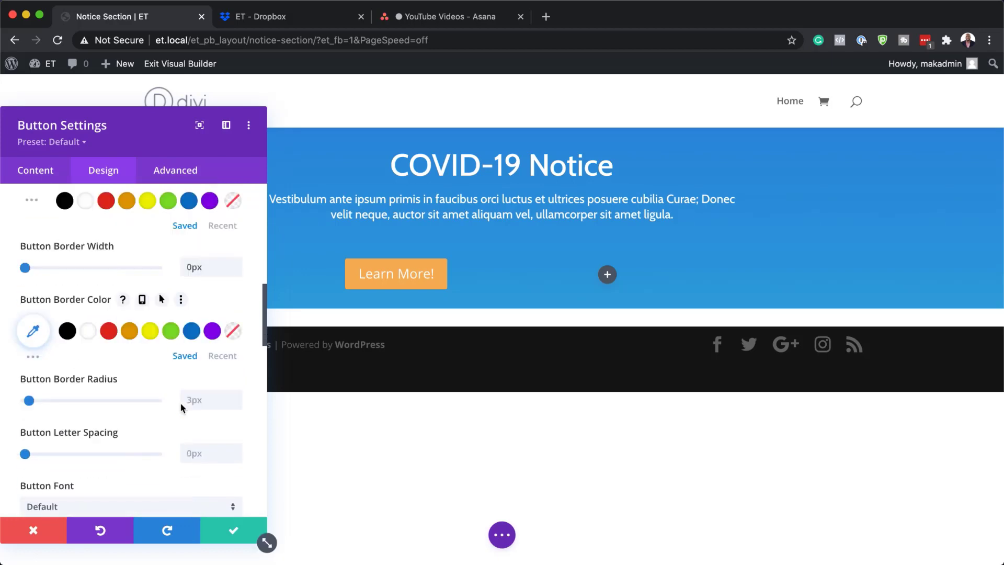
{"action": "scroll", "coordinate": [180, 408], "scroll_direction": "down", "scroll_amount": 1}
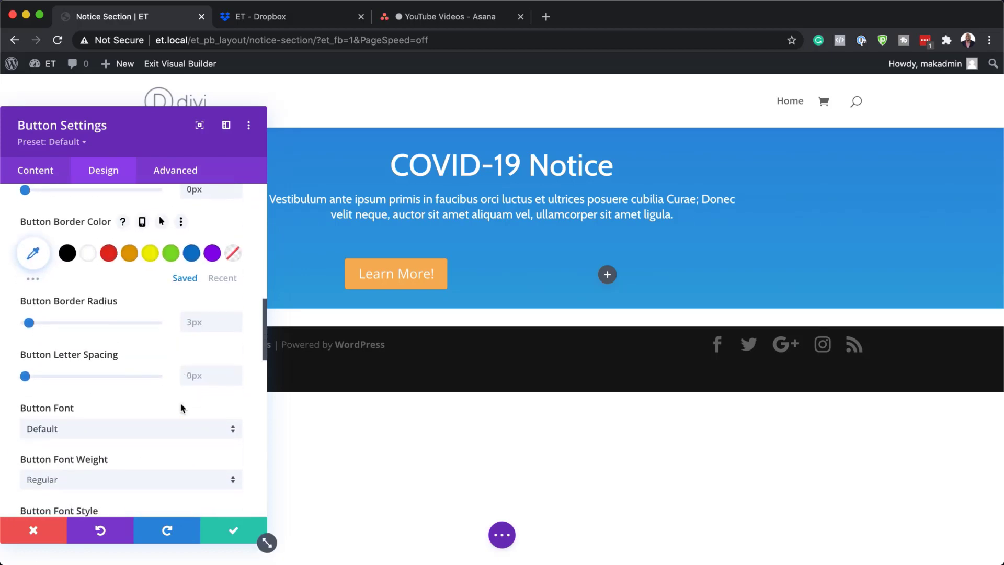
{"action": "left_click", "coordinate": [148, 430]}
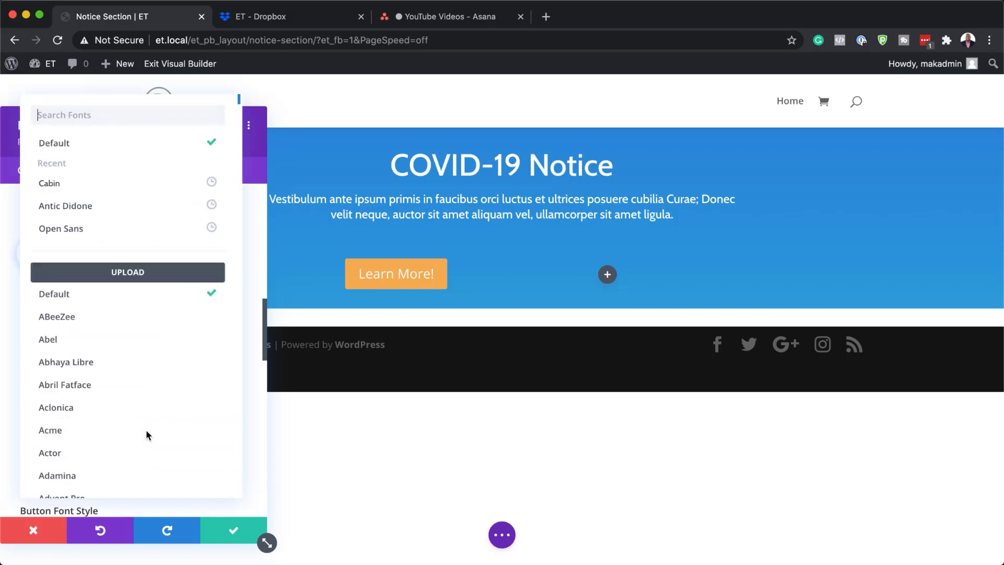
{"action": "left_click", "coordinate": [125, 187]}
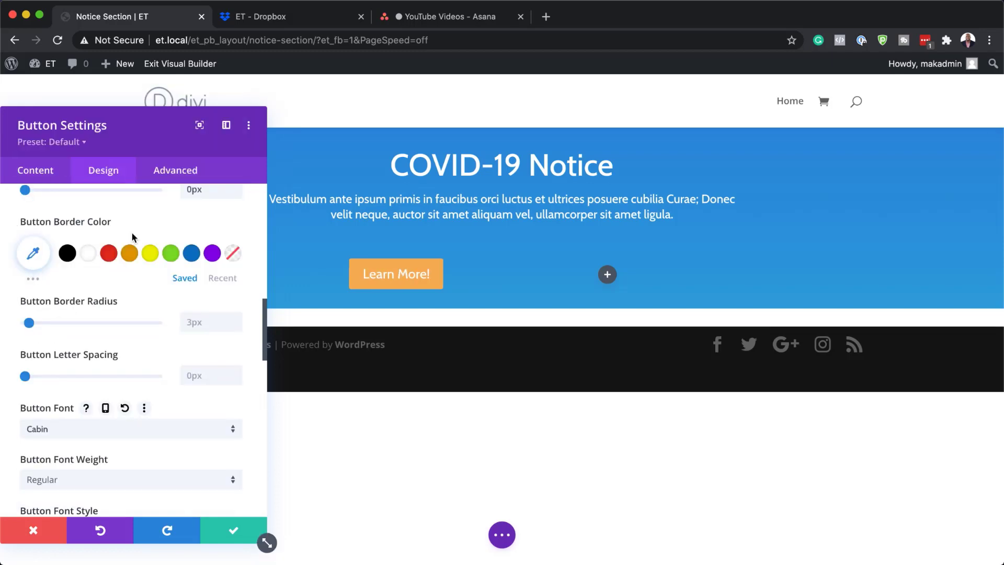
{"action": "scroll", "coordinate": [130, 407], "scroll_direction": "down", "scroll_amount": 2}
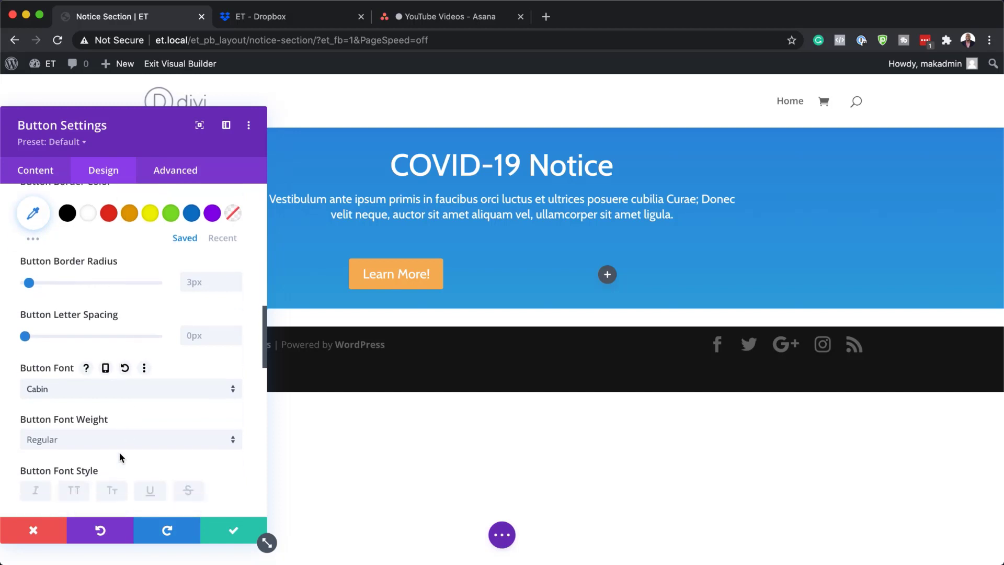
{"action": "left_click", "coordinate": [121, 443]}
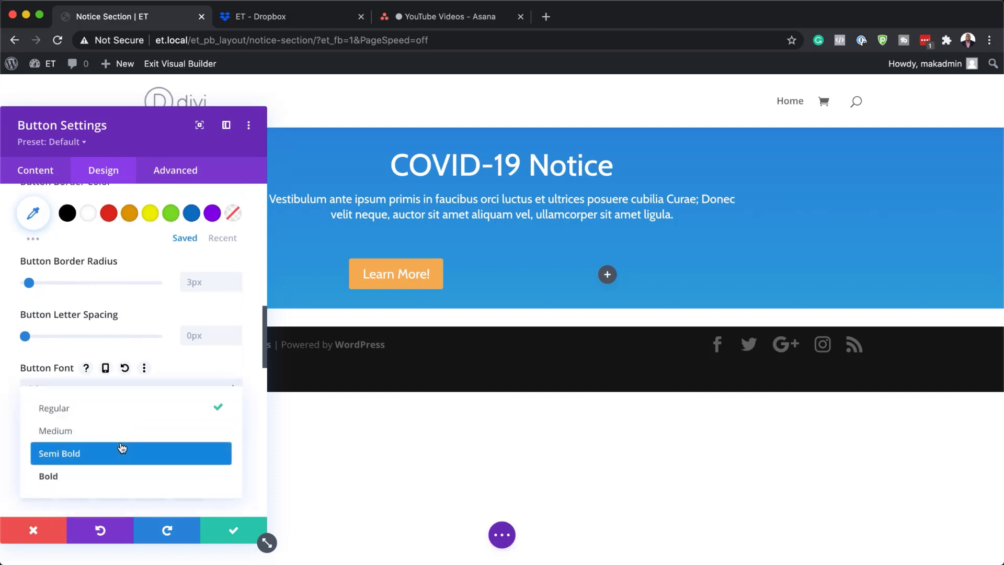
{"action": "left_click", "coordinate": [79, 476]}
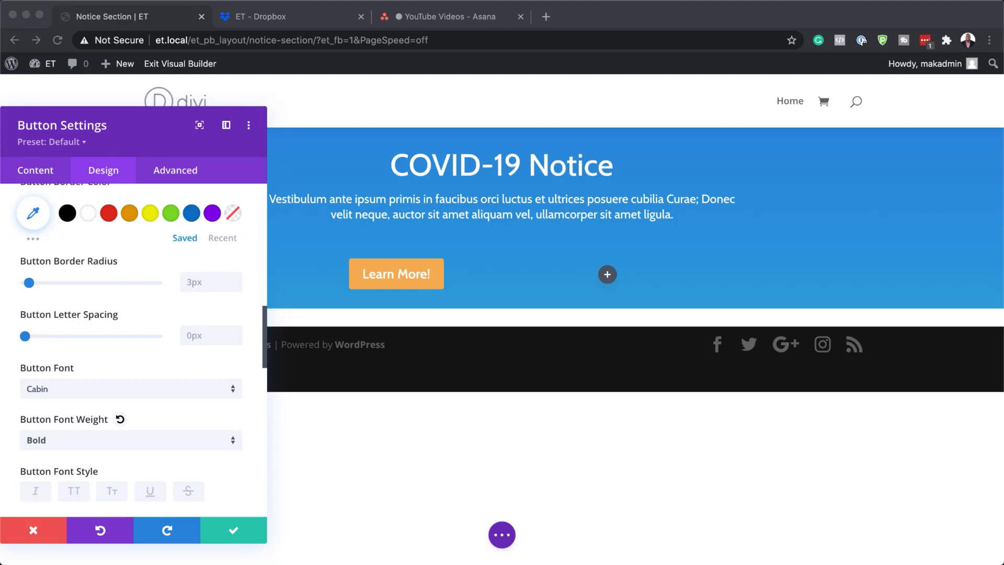
Step: Add the custom CSS "display: block !important;" to the Learn More! button's main element
{"action": "left_click", "coordinate": [181, 174]}
{"action": "left_click", "coordinate": [182, 174]}
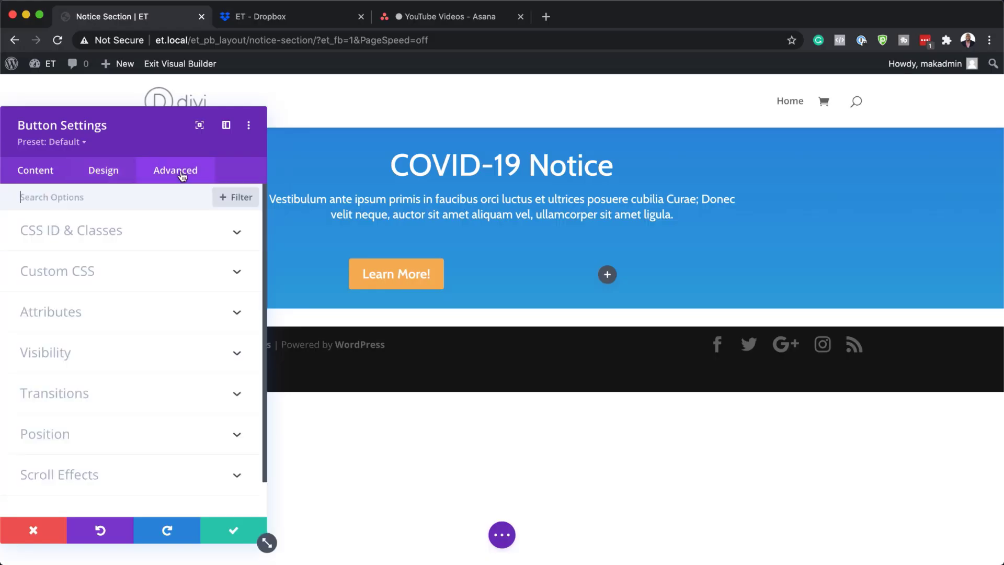
{"action": "left_click", "coordinate": [90, 273]}
{"action": "left_click", "coordinate": [58, 375]}
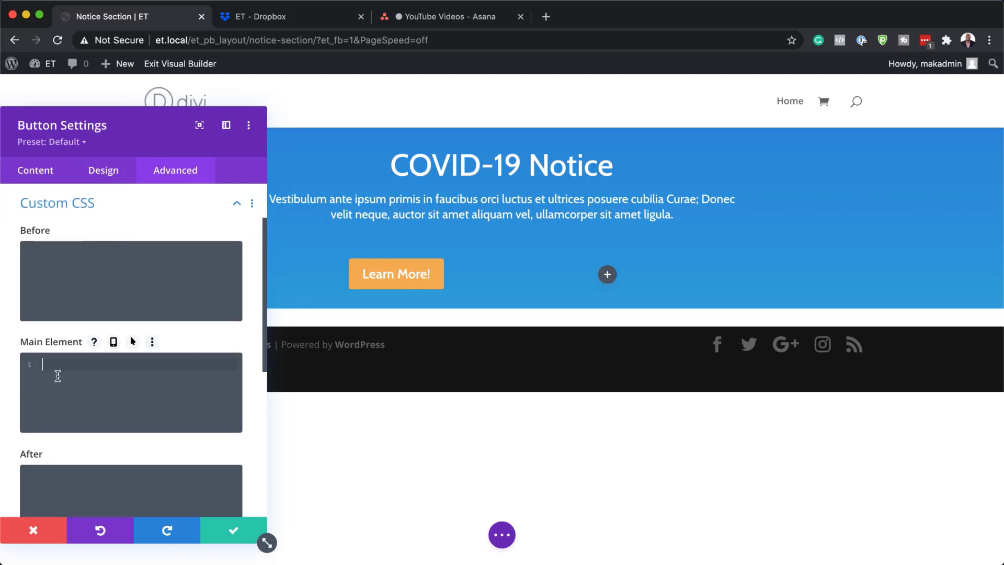
{"action": "type", "text": "display: block !important;"}
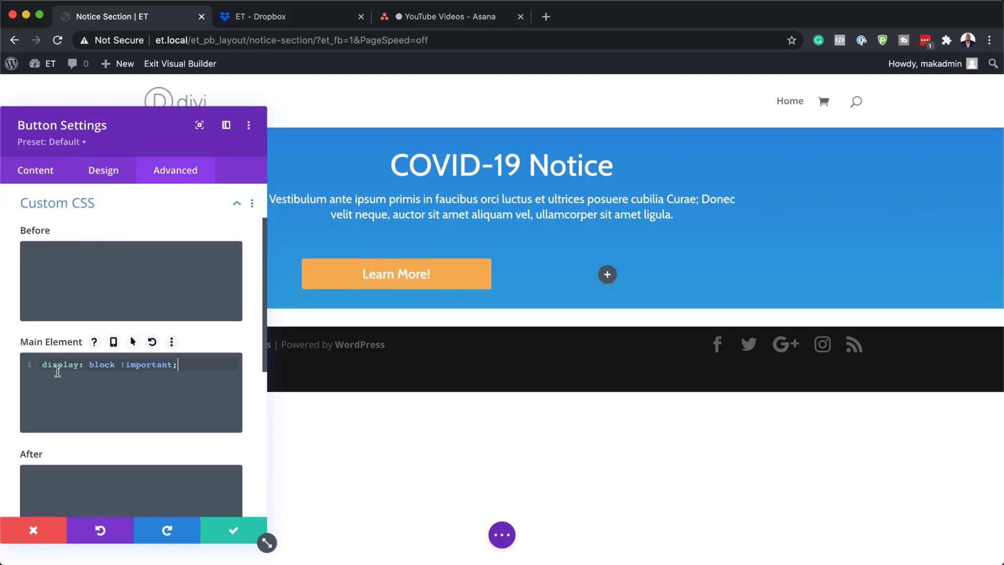
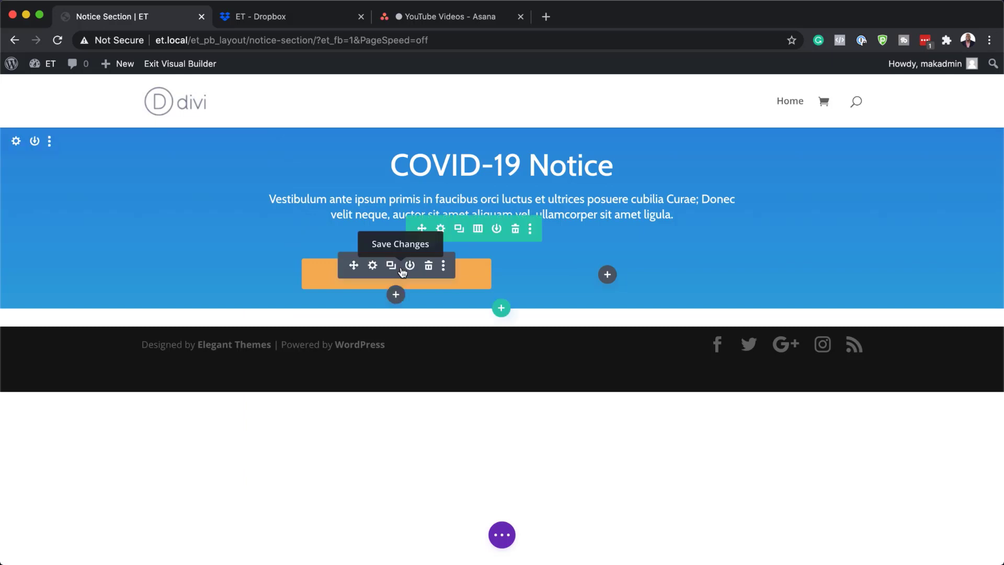
Step: Duplicate the Learn More! button into the row's second column and change the copy's text to "Got It!"
{"action": "left_click", "coordinate": [391, 268]}
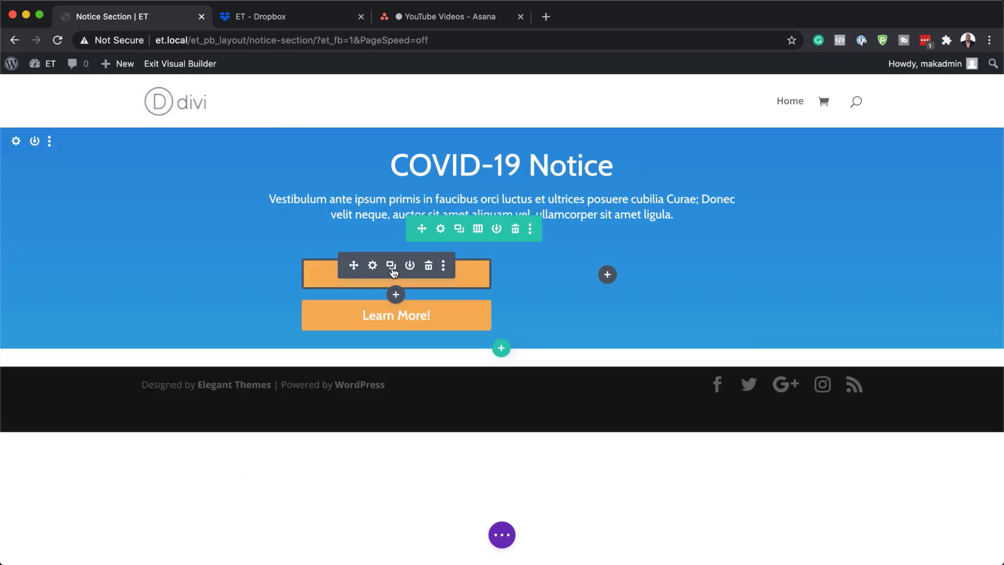
{"action": "left_click_drag", "start_coordinate": [348, 264], "coordinate": [626, 282]}
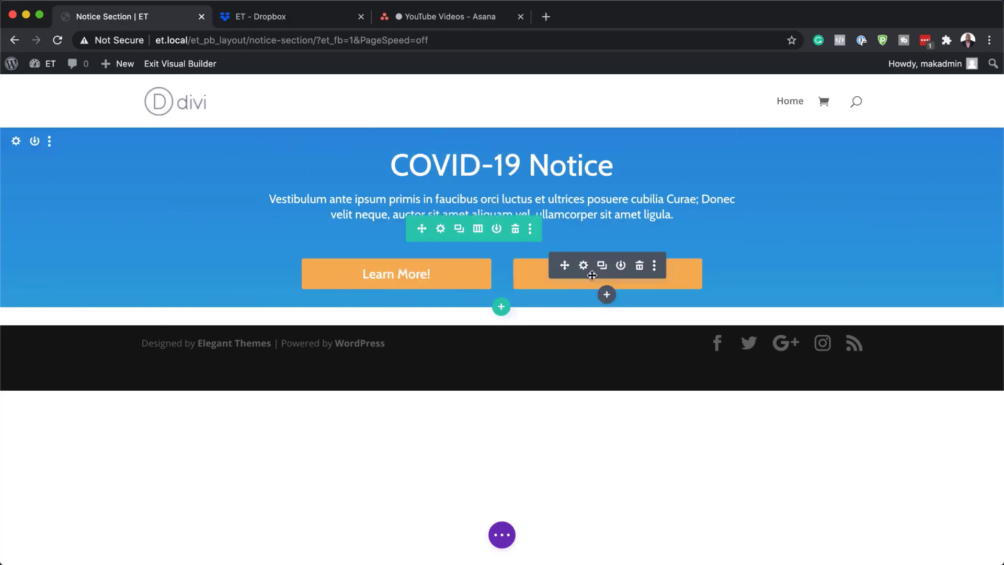
{"action": "left_click", "coordinate": [587, 267]}
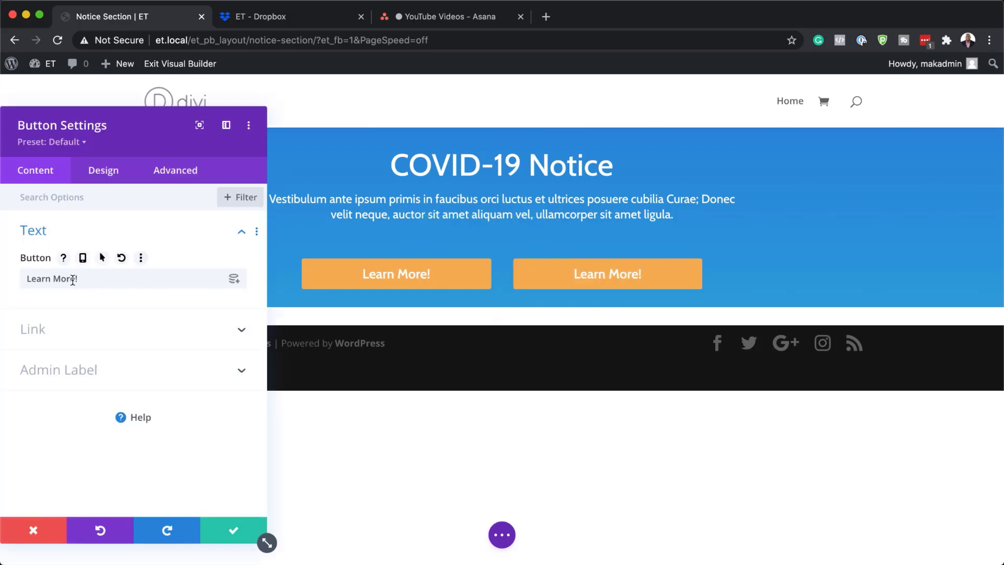
{"action": "left_click_drag", "start_coordinate": [75, 278], "coordinate": [26, 279]}
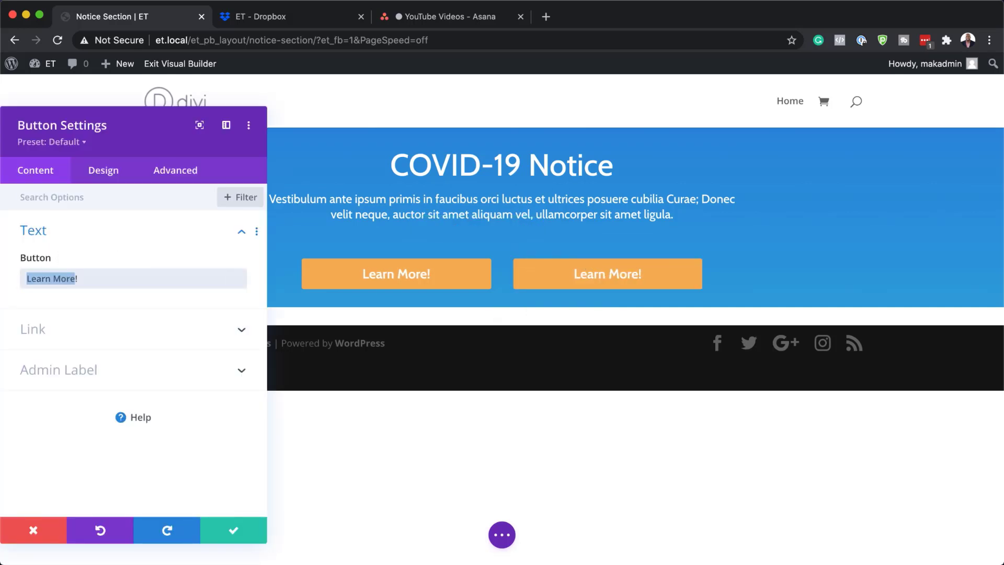
{"action": "type", "text": "Got It!"}
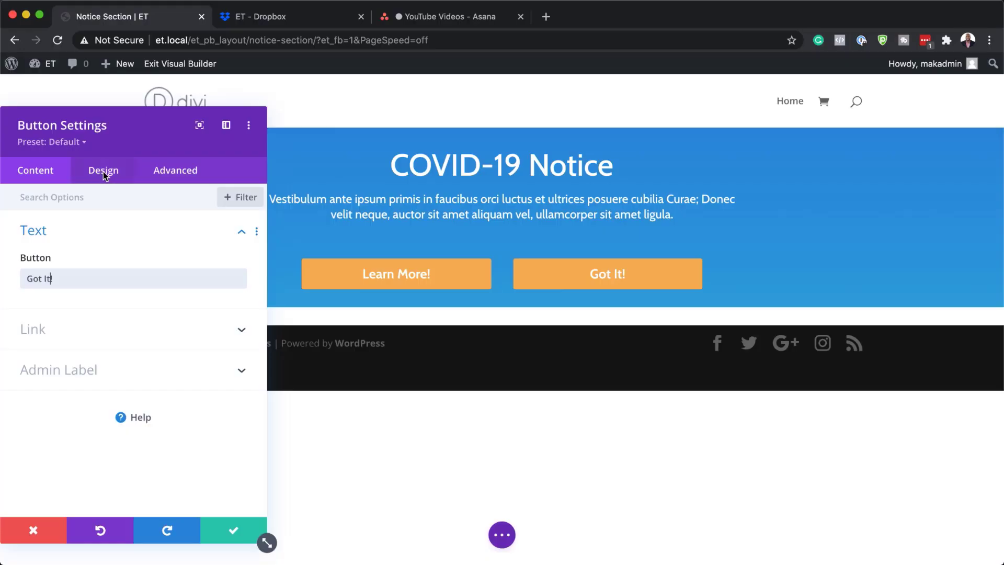
Step: Set the Got It! button's text color to #121212
{"action": "left_click", "coordinate": [103, 171]}
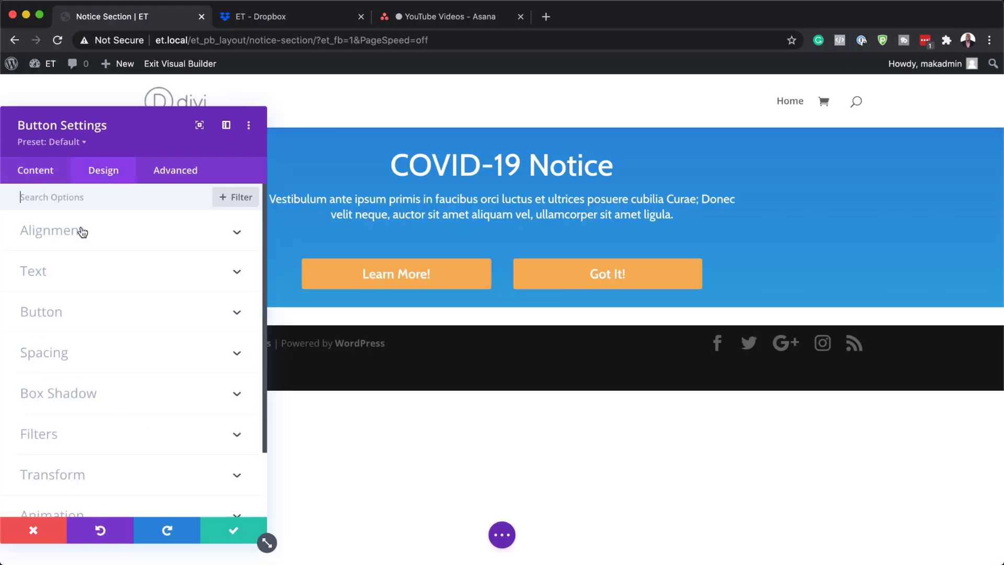
{"action": "left_click", "coordinate": [53, 316]}
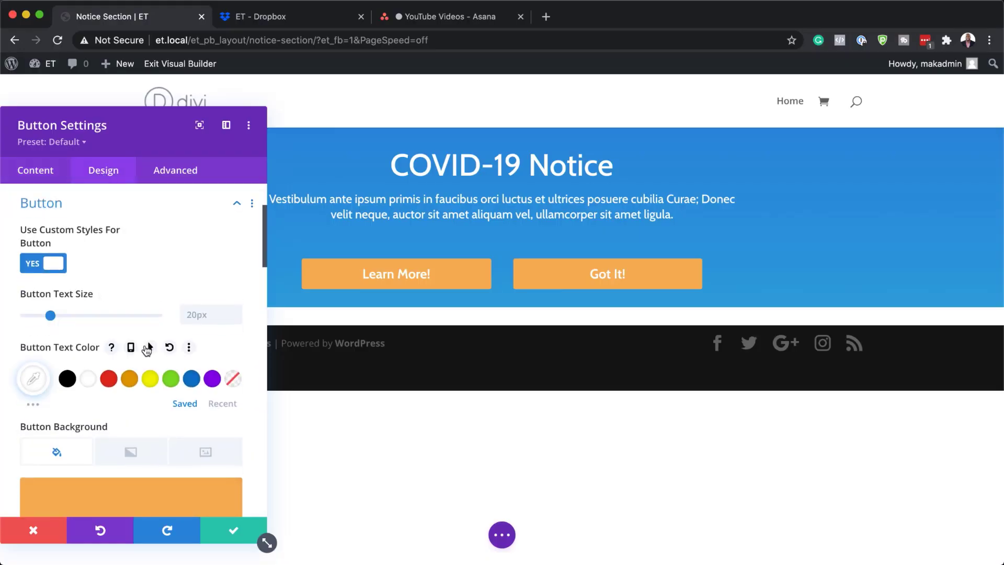
{"action": "scroll", "coordinate": [153, 403], "scroll_direction": "down", "scroll_amount": 3}
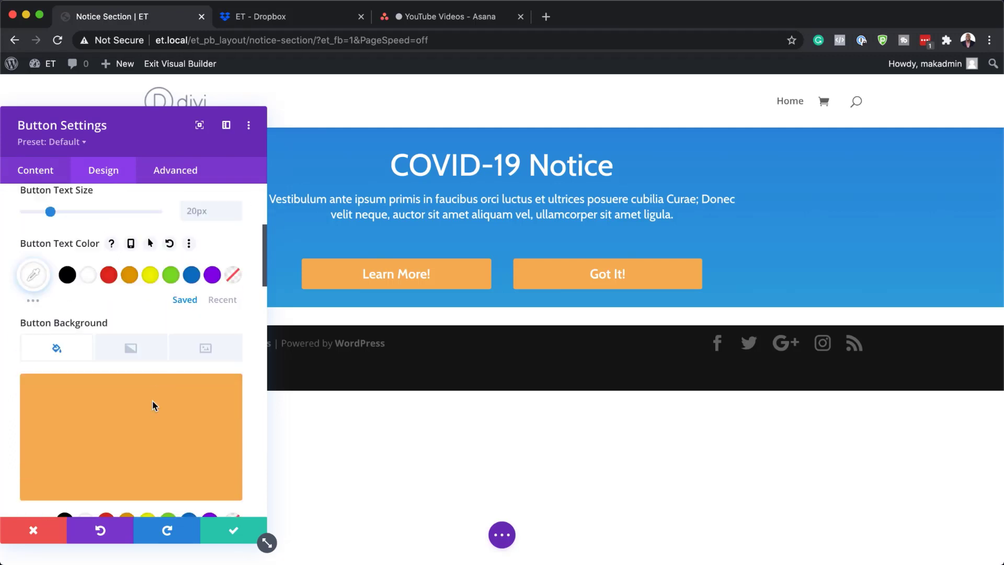
{"action": "scroll", "coordinate": [152, 406], "scroll_direction": "up", "scroll_amount": 1}
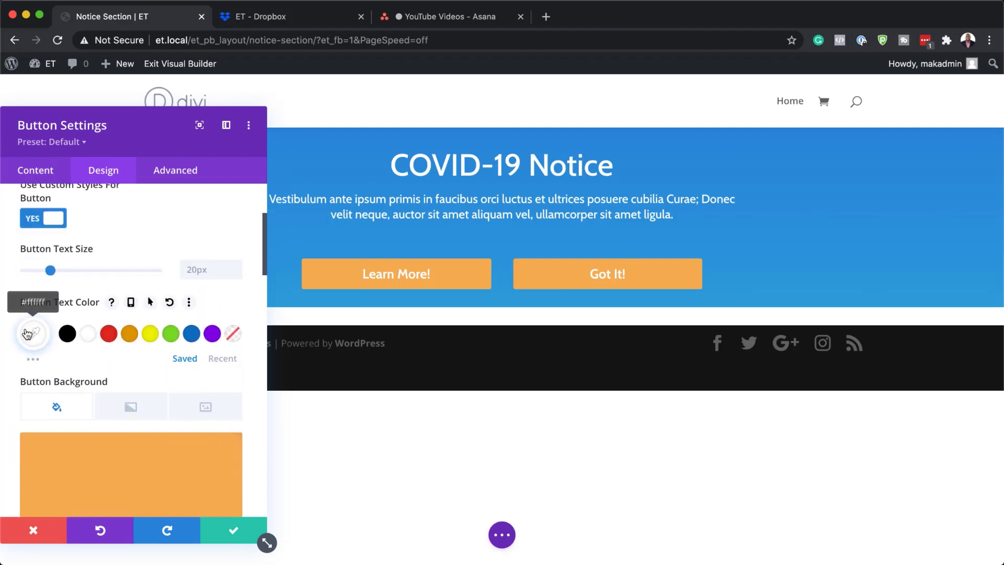
{"action": "left_click", "coordinate": [27, 333]}
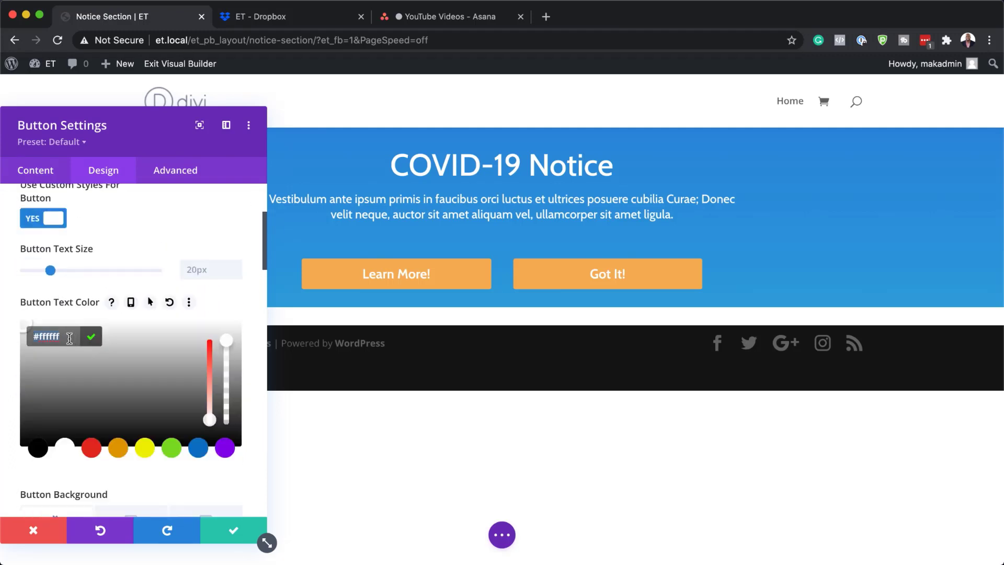
{"action": "type", "text": "#121212"}
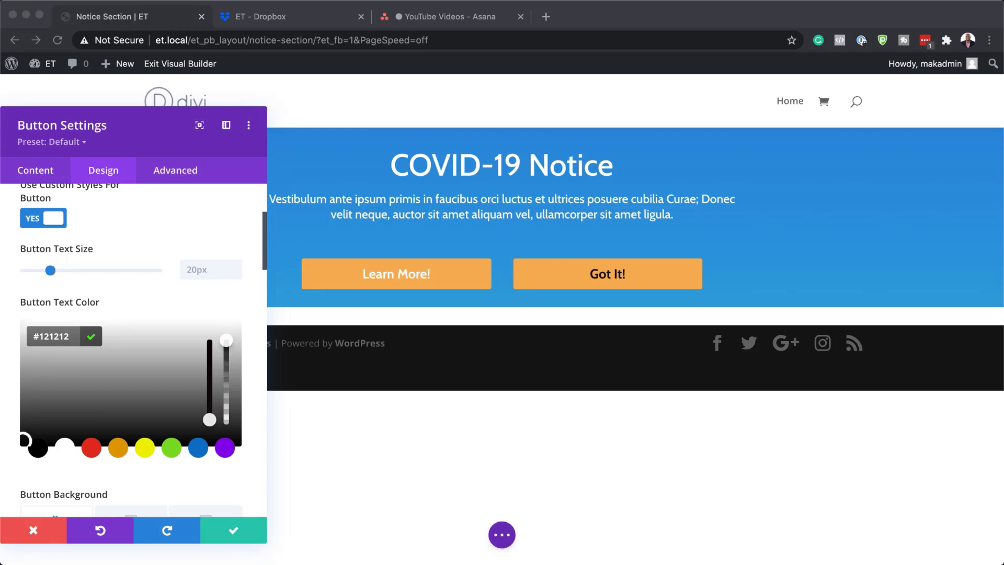
{"action": "left_click", "coordinate": [227, 346]}
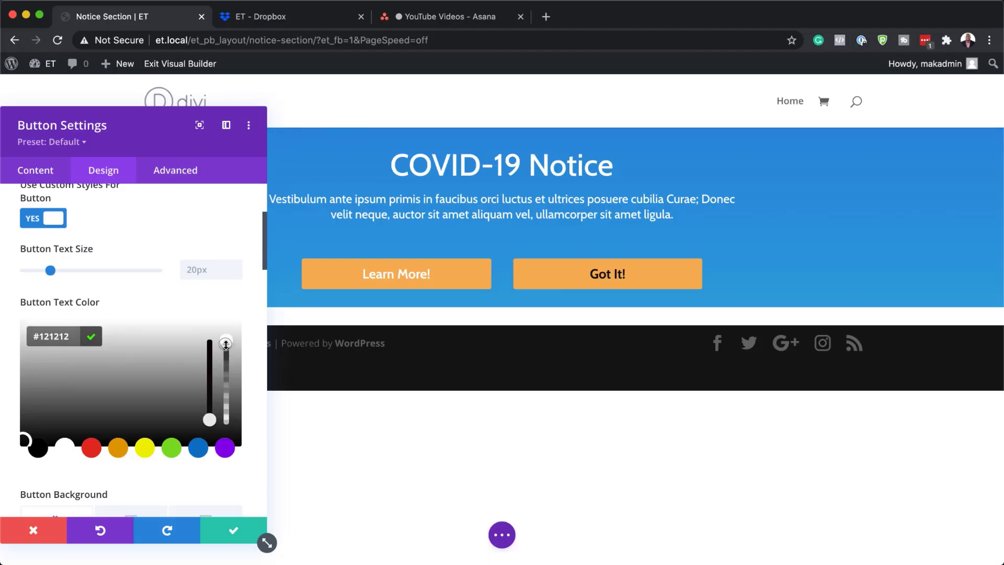
{"action": "left_click", "coordinate": [228, 298]}
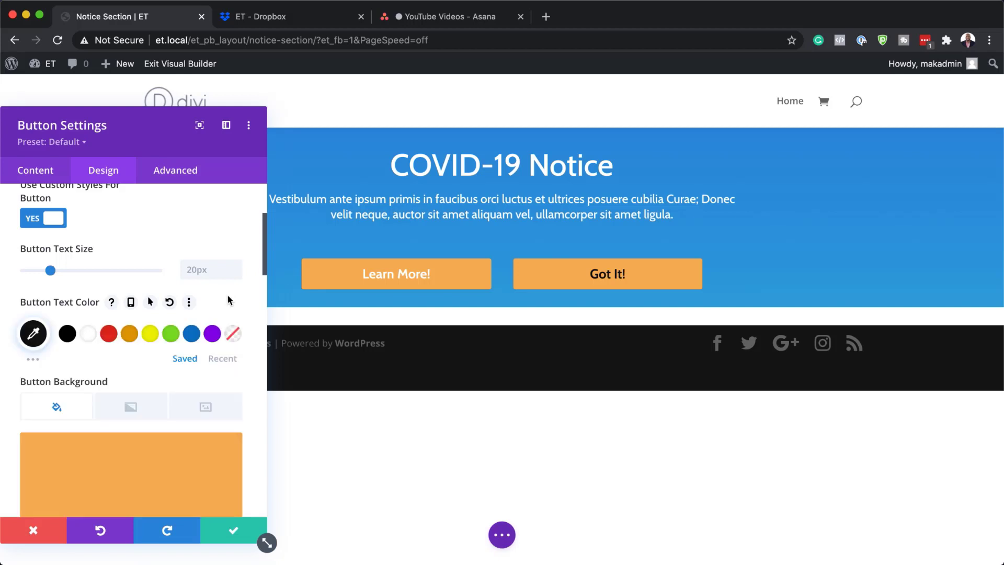
Step: Set the Got It! button's background color to rgba(255,255,255,0.4)
{"action": "scroll", "coordinate": [212, 370], "scroll_direction": "down", "scroll_amount": 3}
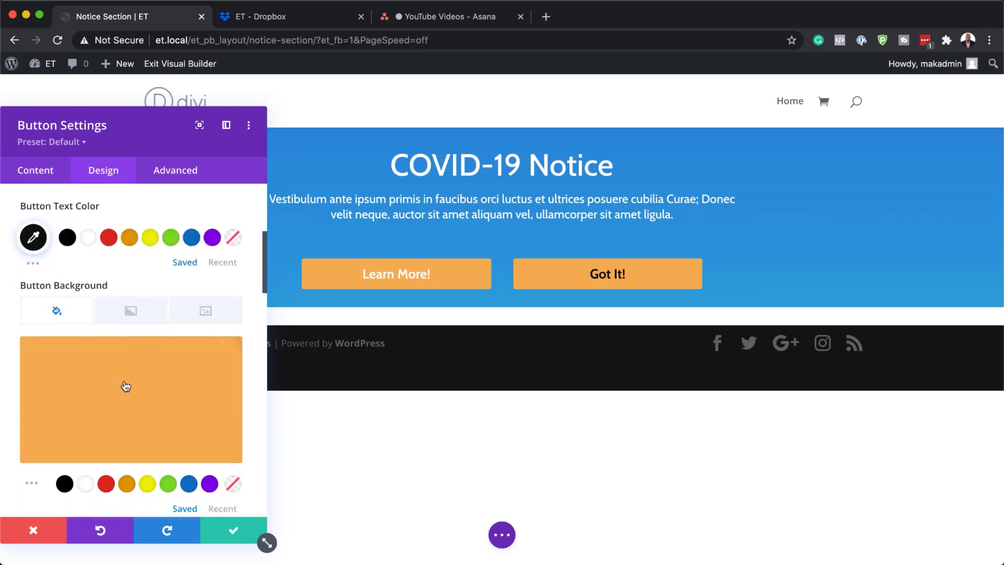
{"action": "left_click", "coordinate": [142, 400]}
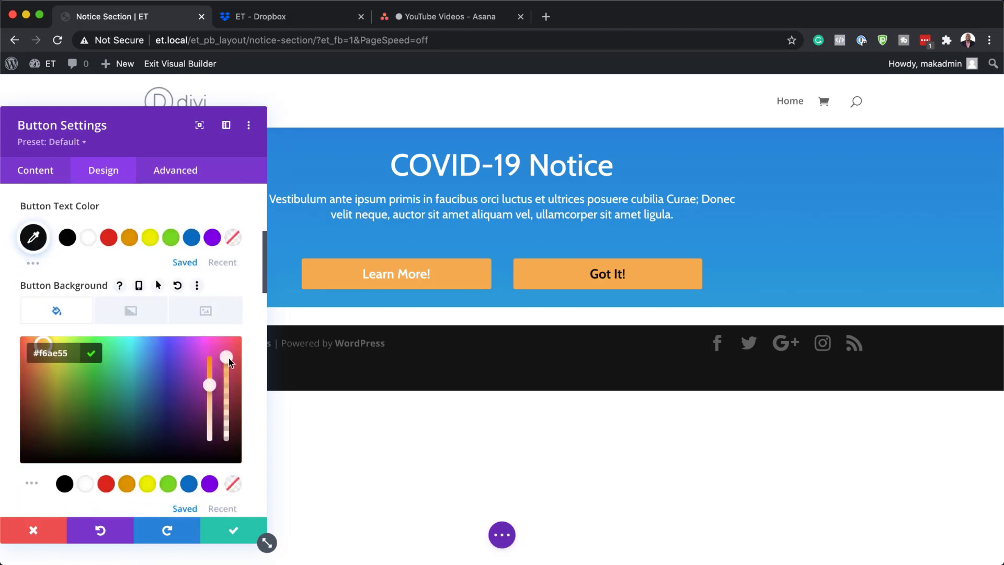
{"action": "left_click_drag", "start_coordinate": [229, 369], "coordinate": [228, 373]}
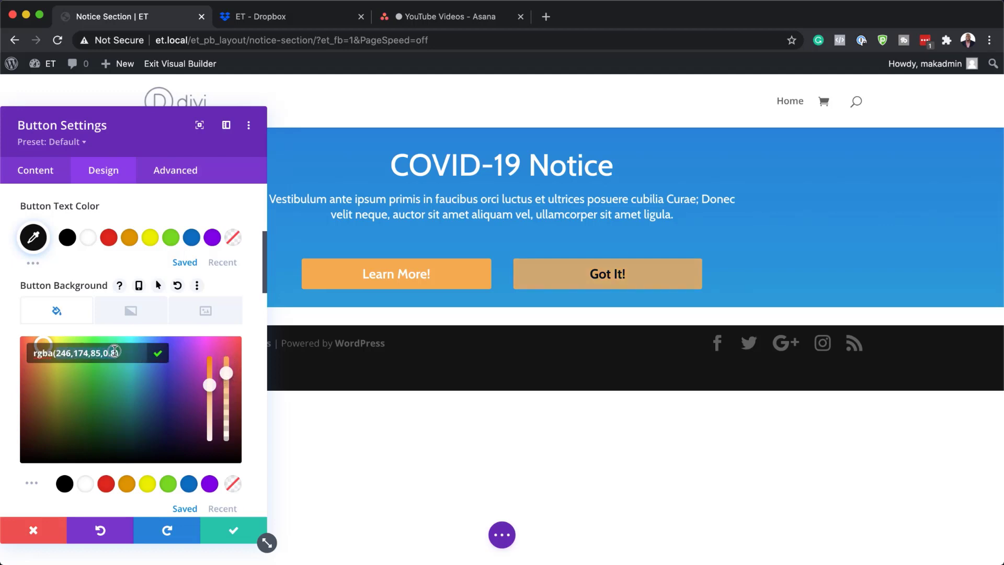
{"action": "key", "text": "super+a"}
{"action": "type", "text": "rgba(255,255,255,0.4)"}
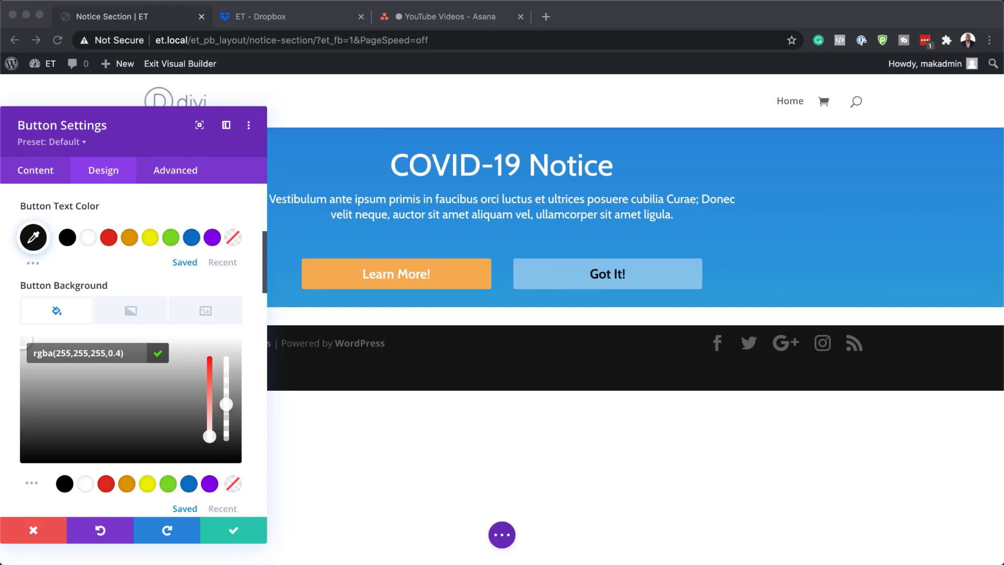
Step: Assign the CSS class "close-notice" to the Got It! button and save its settings
{"action": "left_click", "coordinate": [178, 171]}
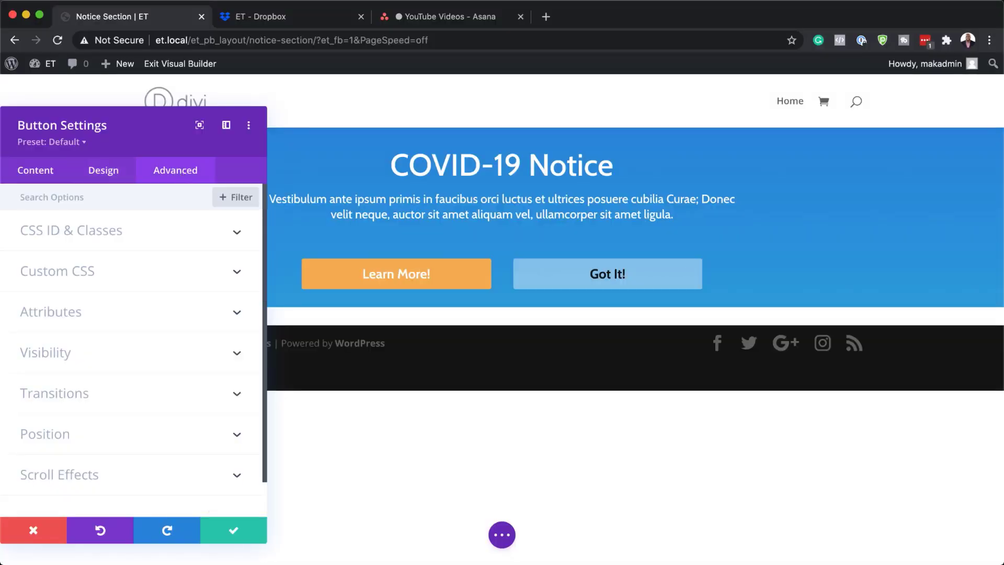
{"action": "left_click", "coordinate": [110, 235]}
{"action": "left_click", "coordinate": [58, 332]}
{"action": "type", "text": "close-notice"}
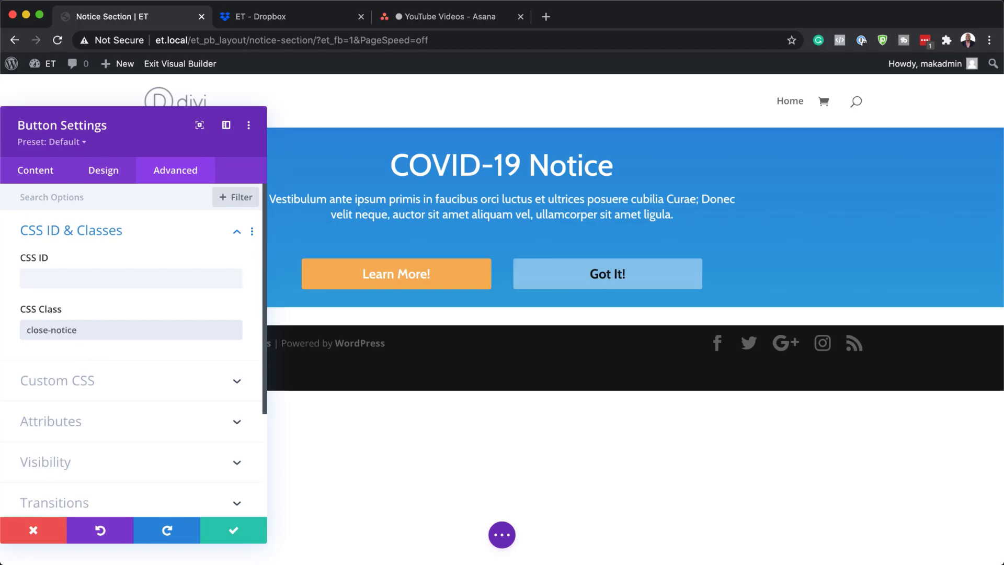
{"action": "left_click", "coordinate": [234, 531]}
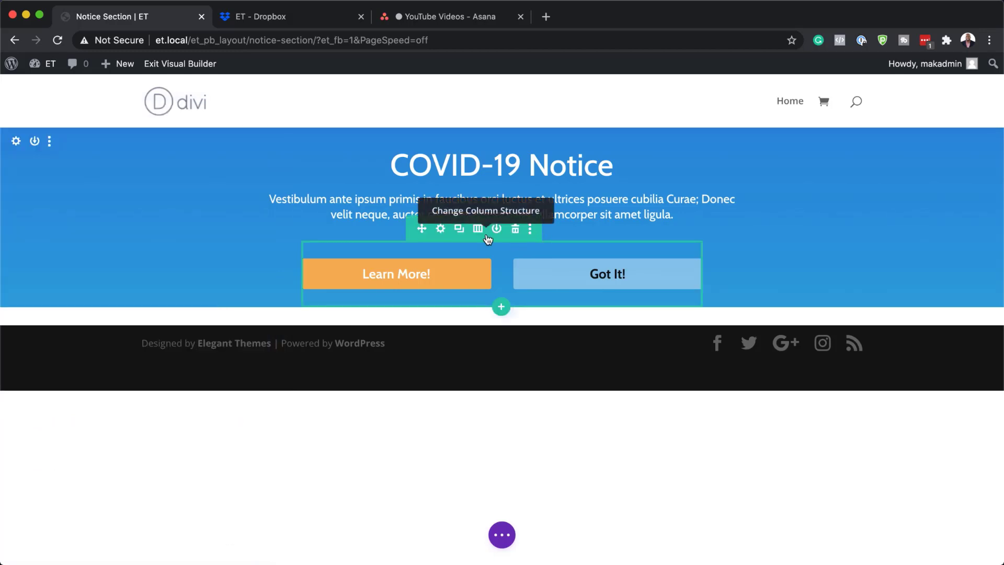
Step: Insert an empty single-column row below the row that holds the two buttons
{"action": "left_click", "coordinate": [503, 310]}
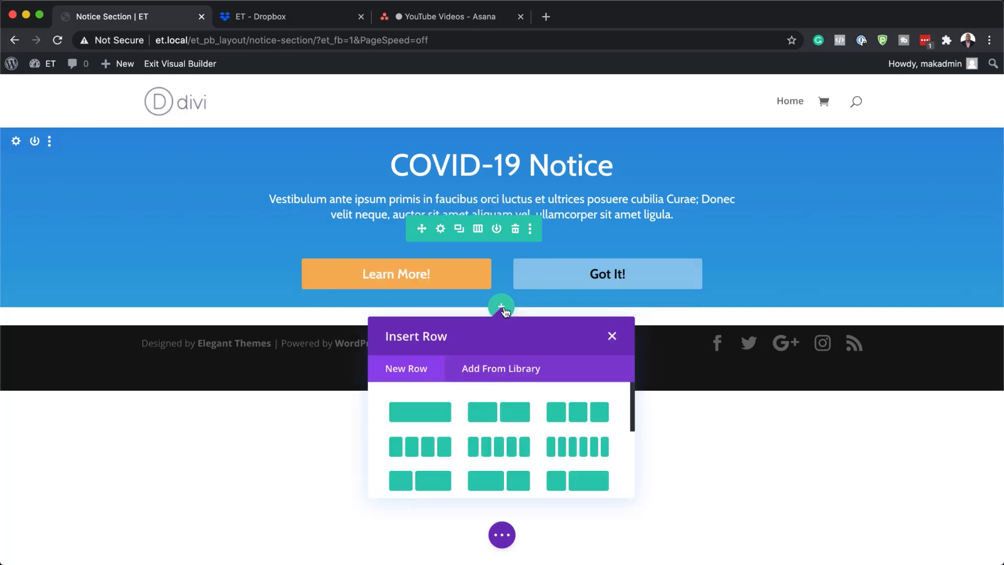
{"action": "left_click", "coordinate": [426, 413]}
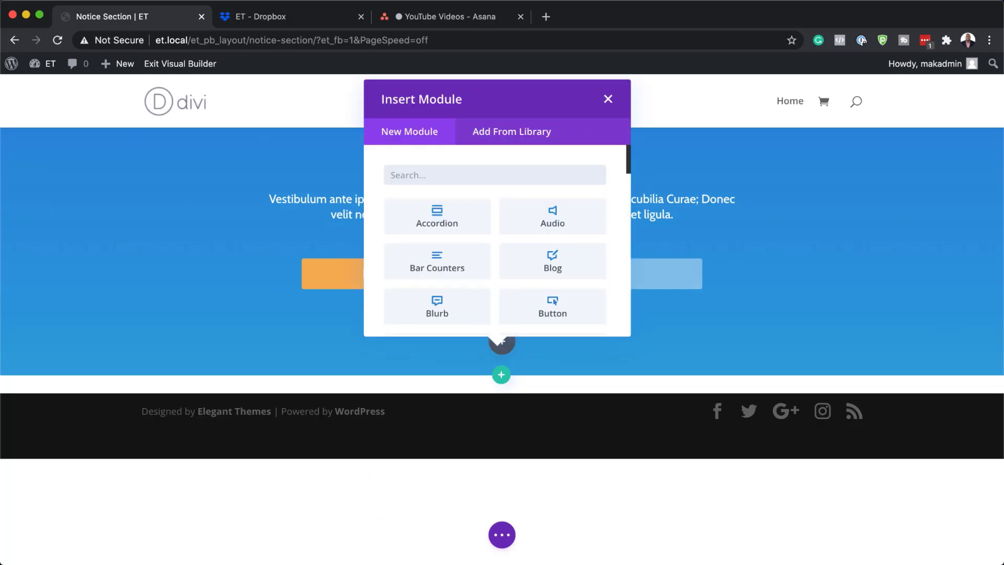
{"action": "left_click", "coordinate": [607, 99]}
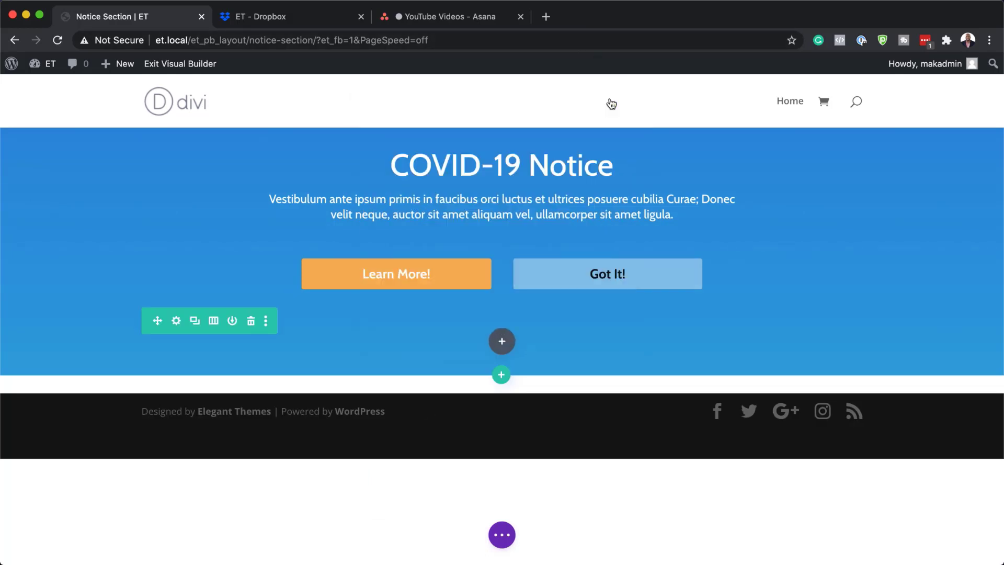
Step: Set both the width and the max width of the new empty row to 100%
{"action": "left_click", "coordinate": [176, 320]}
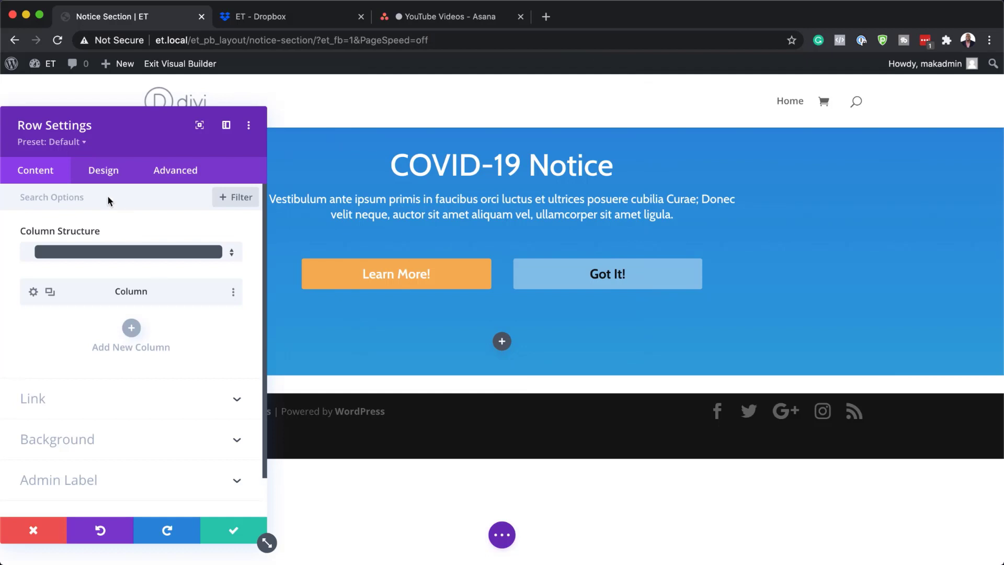
{"action": "left_click", "coordinate": [104, 175]}
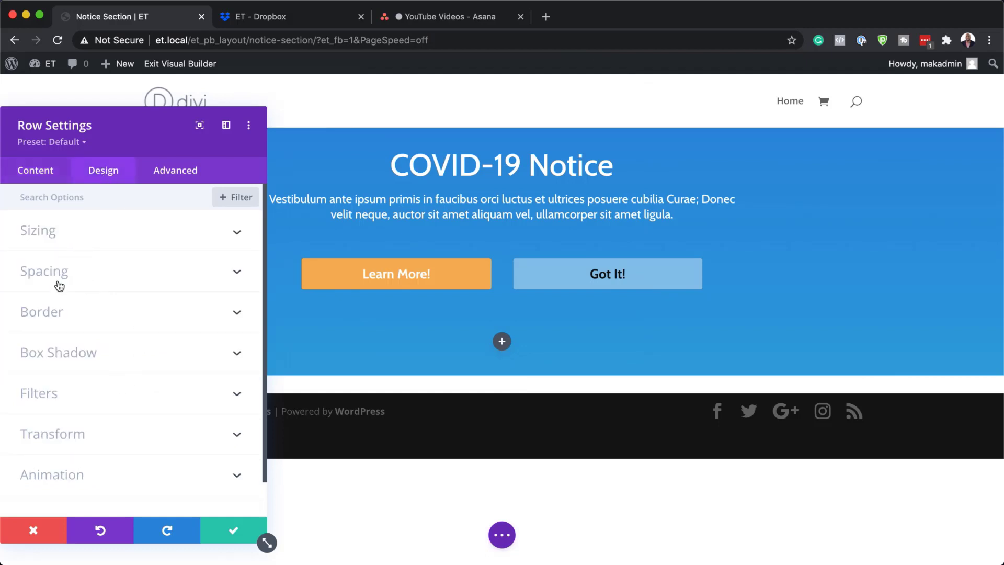
{"action": "left_click", "coordinate": [56, 240]}
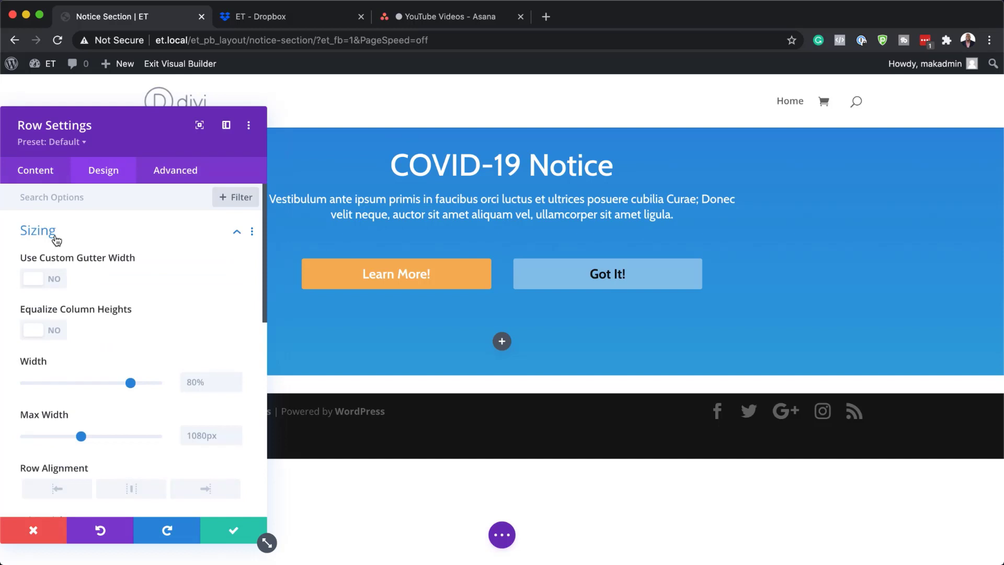
{"action": "left_click_drag", "start_coordinate": [130, 384], "coordinate": [178, 387]}
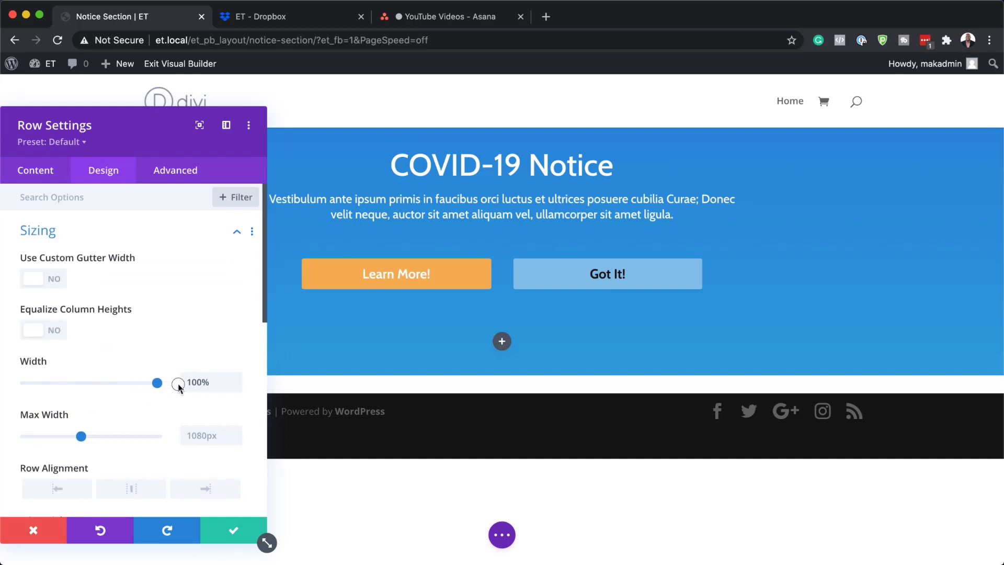
{"action": "left_click", "coordinate": [227, 381]}
{"action": "double_click", "coordinate": [227, 382]}
{"action": "key", "text": "ctrl+c"}
{"action": "double_click", "coordinate": [204, 436]}
{"action": "key", "text": "ctrl+v"}
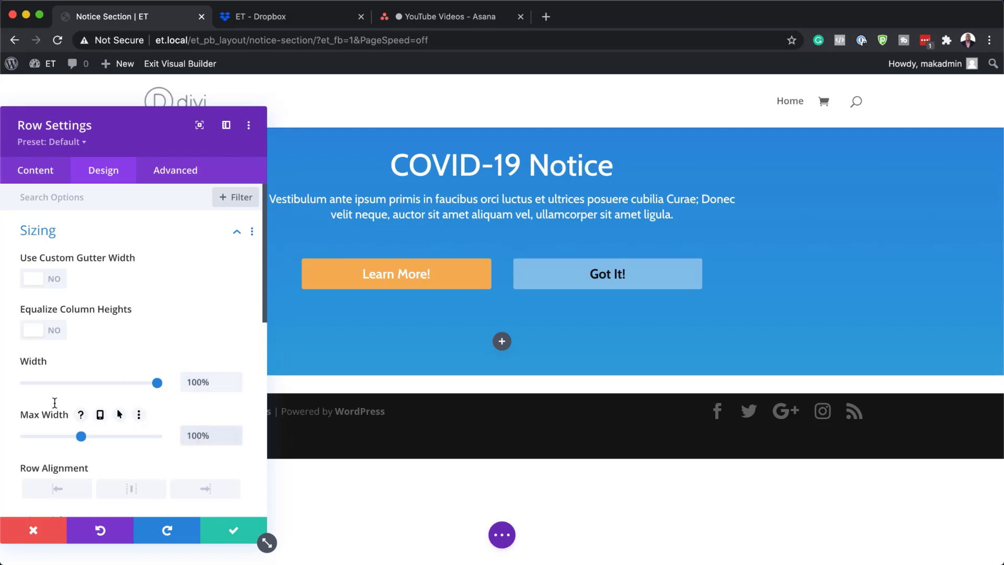
Step: Set the new row's top and bottom padding to 0px and save the row settings
{"action": "scroll", "coordinate": [99, 403], "scroll_direction": "down", "scroll_amount": 5}
{"action": "scroll", "coordinate": [98, 403], "scroll_direction": "down", "scroll_amount": 5}
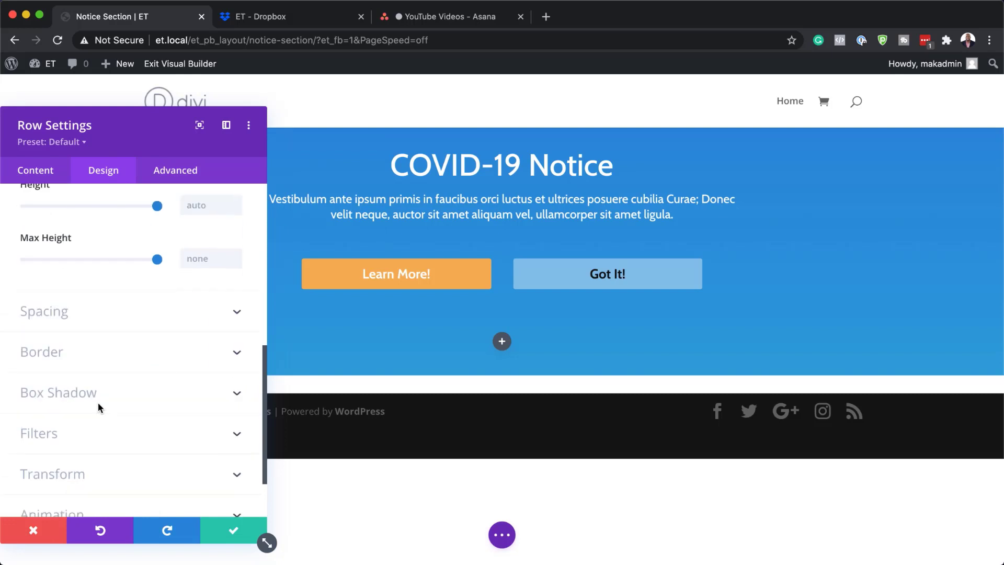
{"action": "left_click", "coordinate": [42, 313]}
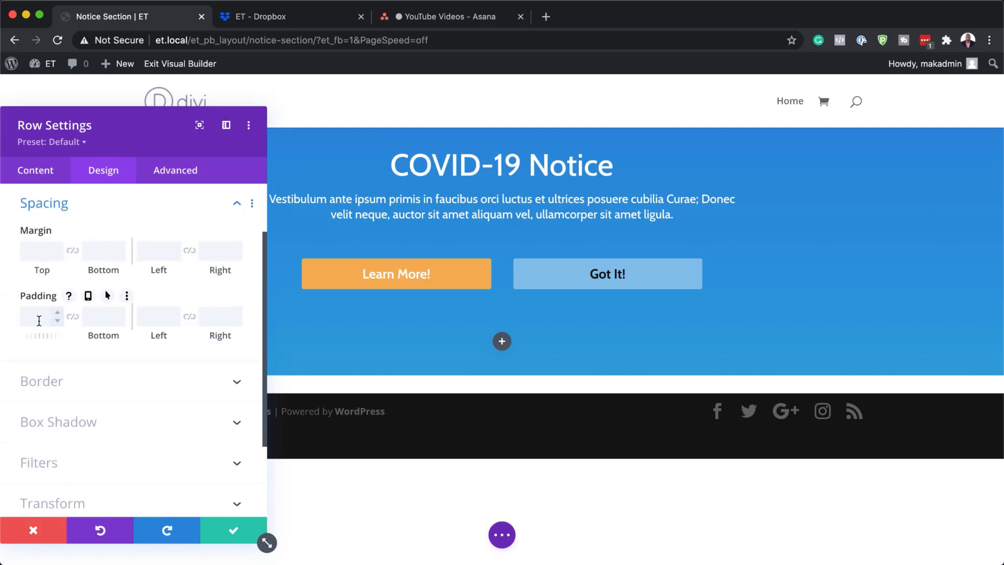
{"action": "left_click", "coordinate": [39, 321]}
{"action": "type", "text": "0px"}
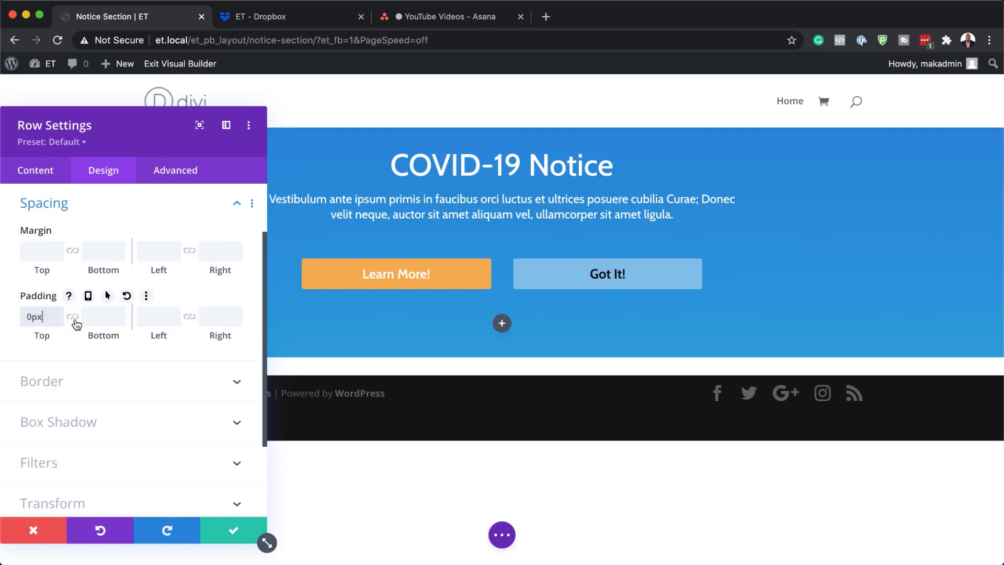
{"action": "left_click", "coordinate": [73, 317]}
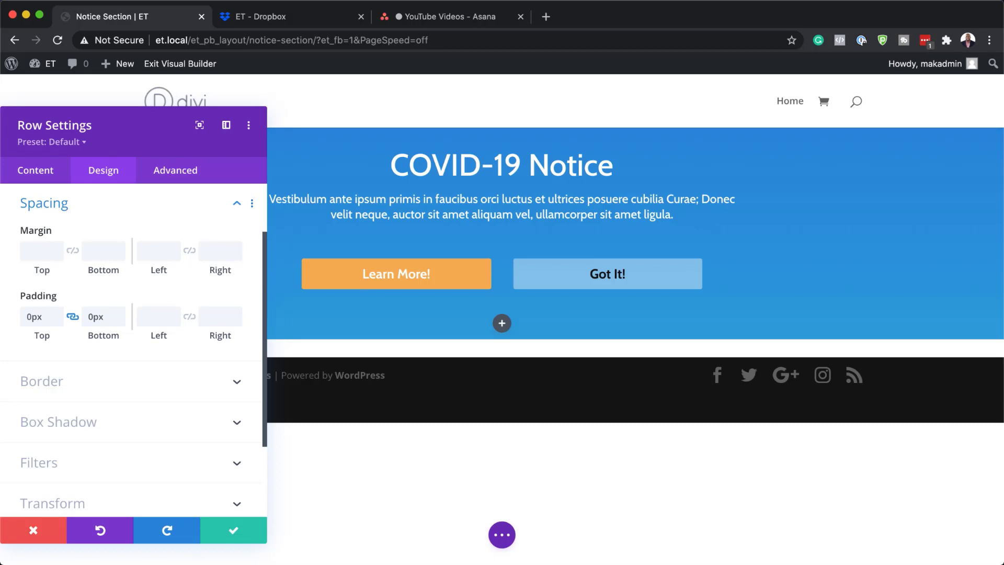
{"action": "left_click", "coordinate": [235, 530]}
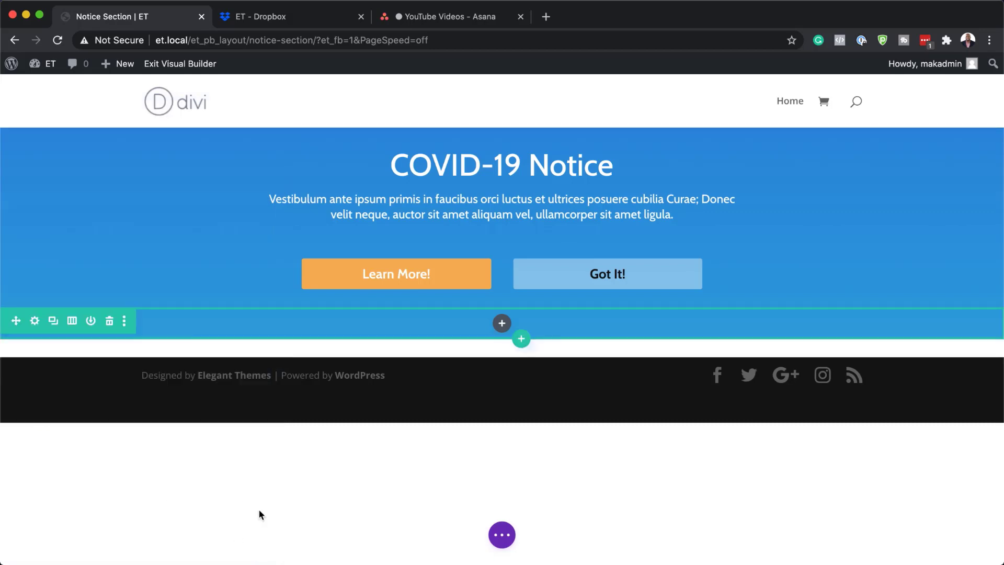
Step: Add a Blurb module to the empty full-width row below the buttons
{"action": "left_click", "coordinate": [502, 323]}
{"action": "type", "text": "blur"}
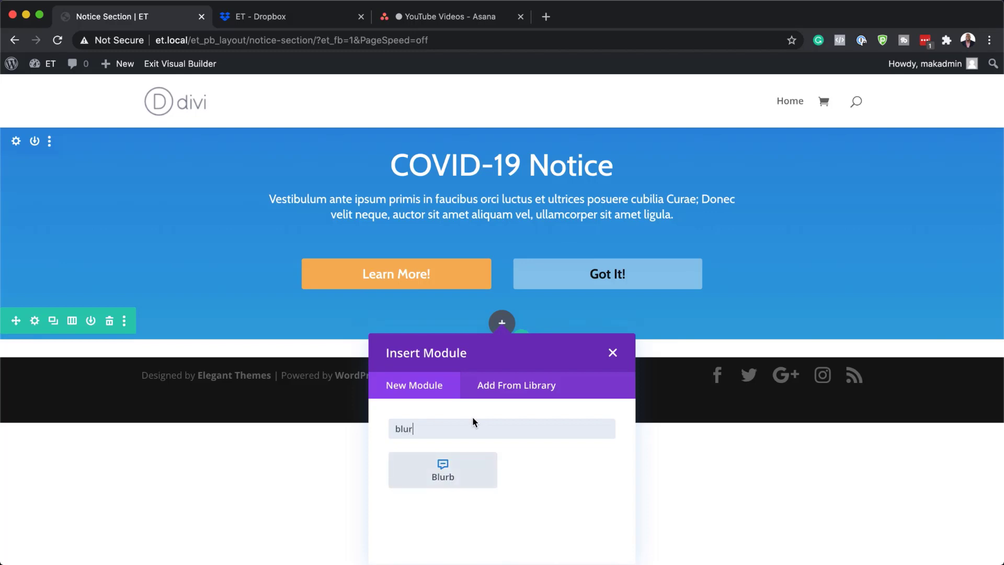
{"action": "left_click", "coordinate": [486, 473]}
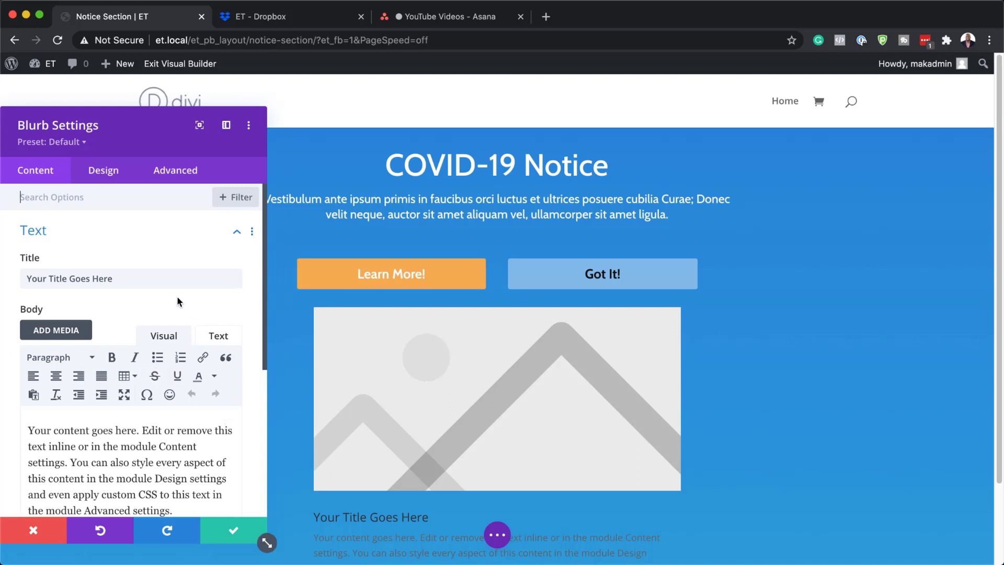
Step: Delete the blurb's placeholder body text and its placeholder title
{"action": "scroll", "coordinate": [210, 366], "scroll_direction": "down", "scroll_amount": 5}
{"action": "scroll", "coordinate": [119, 374], "scroll_direction": "down", "scroll_amount": 1}
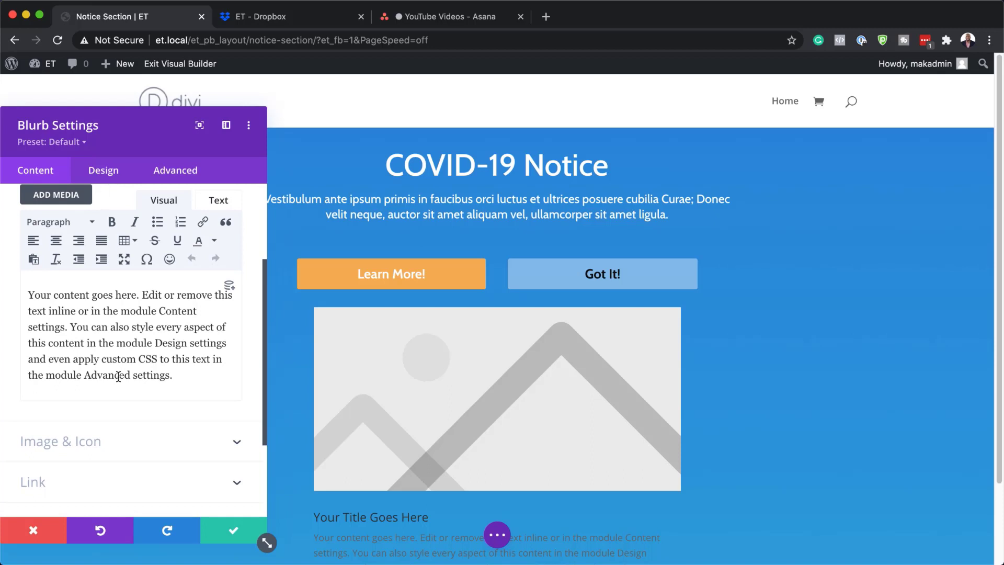
{"action": "left_click", "coordinate": [185, 374]}
{"action": "left_click_drag", "start_coordinate": [186, 374], "coordinate": [24, 288]}
{"action": "key", "text": "BackSpace"}
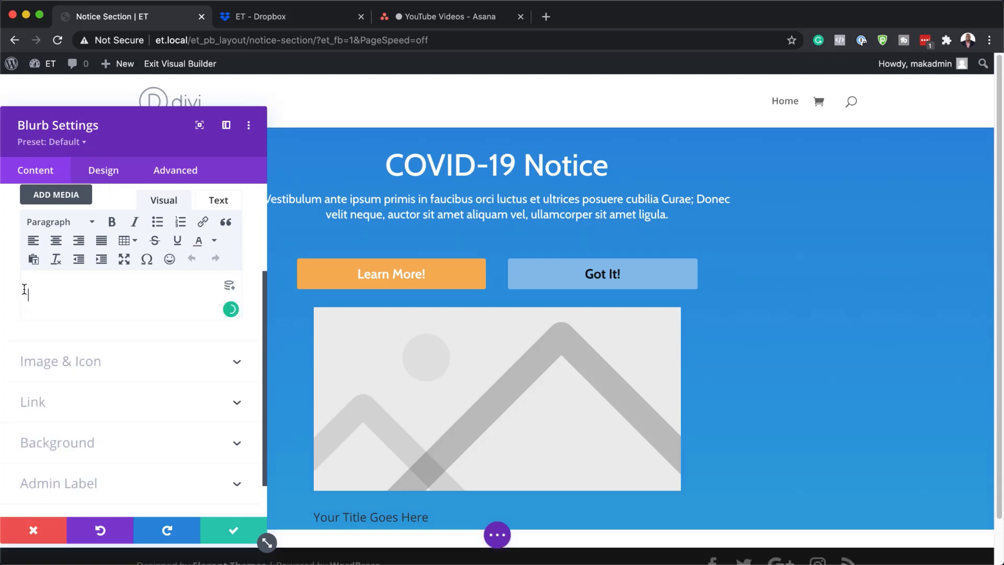
{"action": "scroll", "coordinate": [24, 289], "scroll_direction": "up", "scroll_amount": 5}
{"action": "triple_click", "coordinate": [122, 275]}
{"action": "key", "text": "BackSpace"}
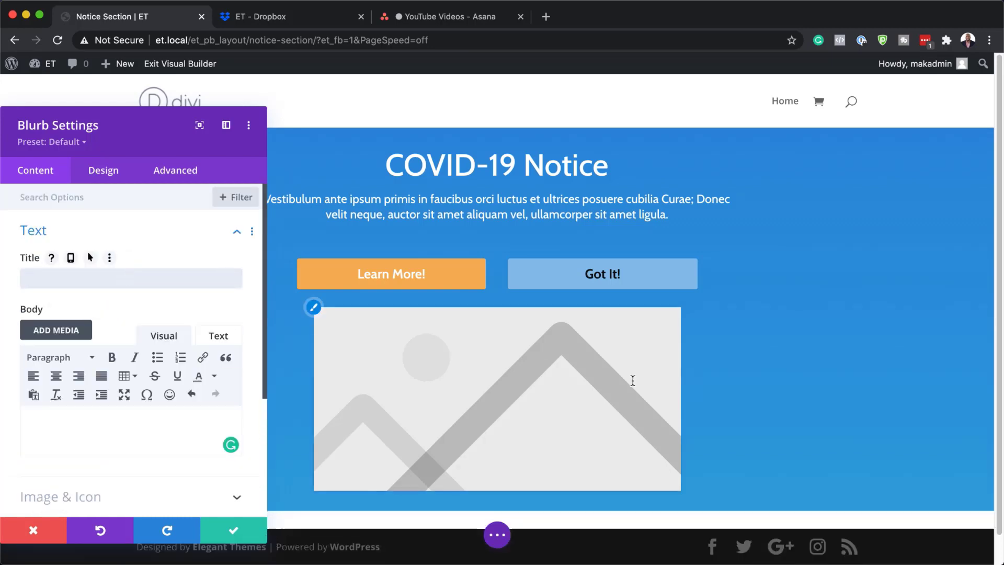
Step: Enable the icon option for the blurb instead of the placeholder image and choose the plain X icon
{"action": "scroll", "coordinate": [94, 413], "scroll_direction": "down", "scroll_amount": 4}
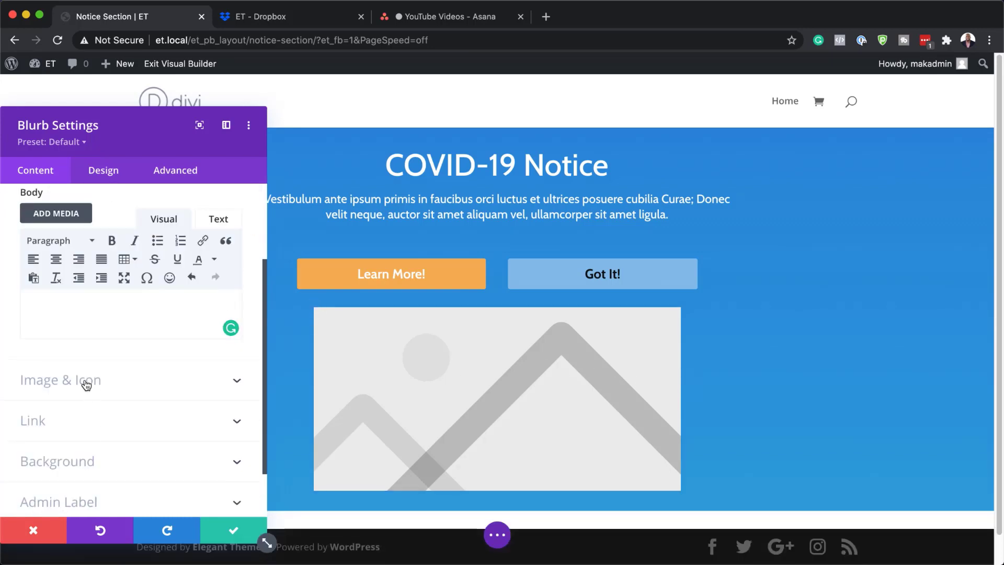
{"action": "left_click", "coordinate": [89, 385]}
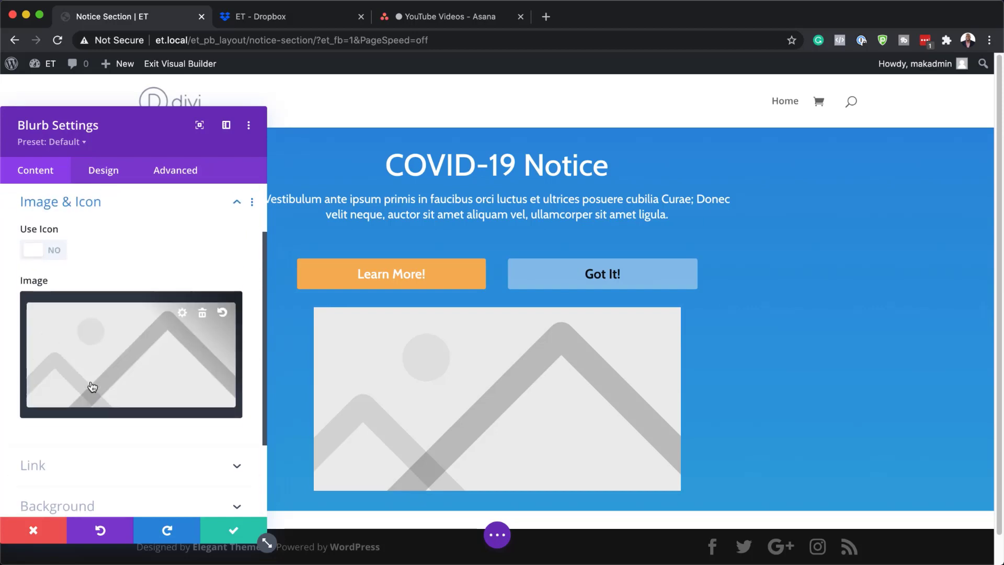
{"action": "left_click", "coordinate": [56, 253]}
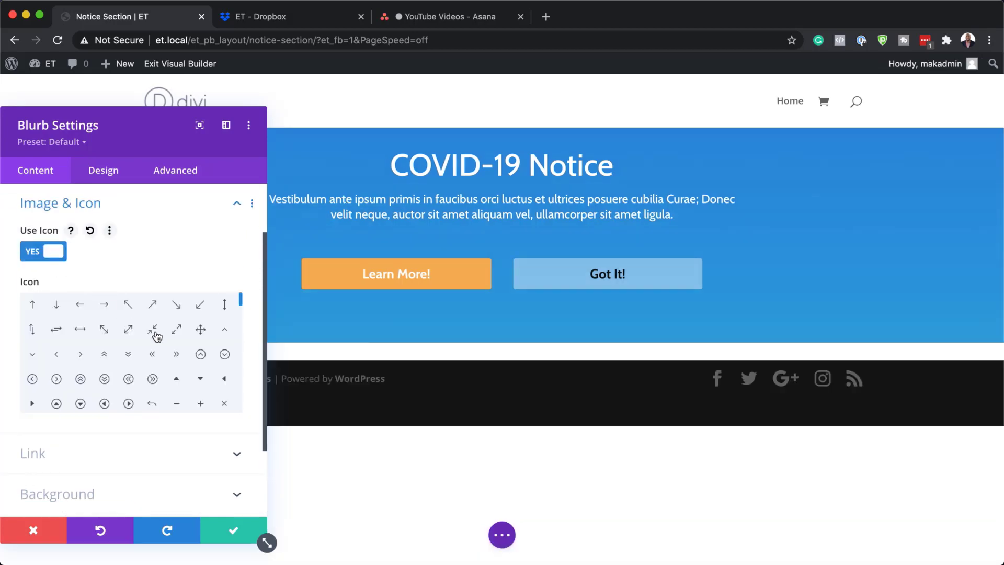
{"action": "scroll", "coordinate": [212, 337], "scroll_direction": "down", "scroll_amount": 2}
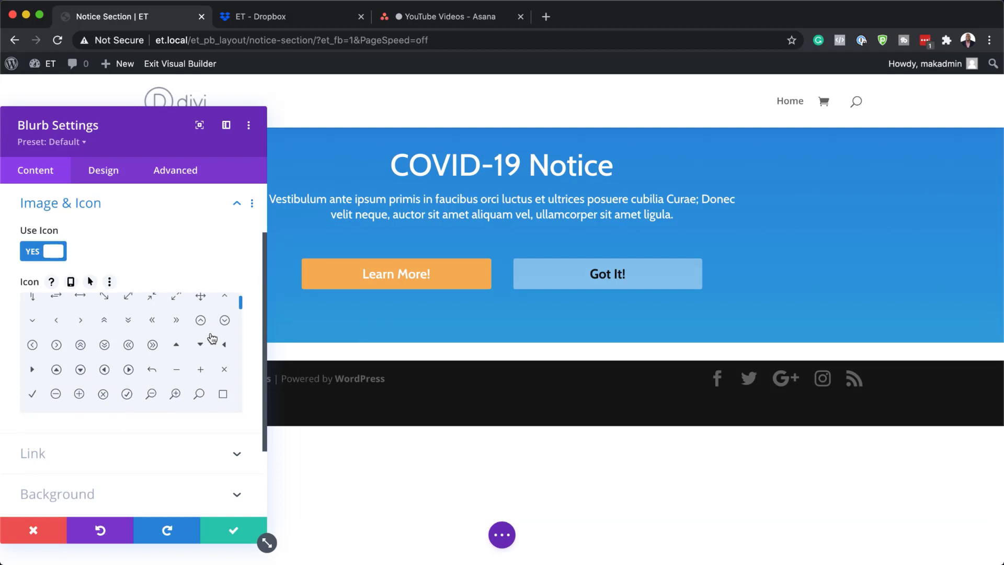
{"action": "left_click", "coordinate": [227, 367]}
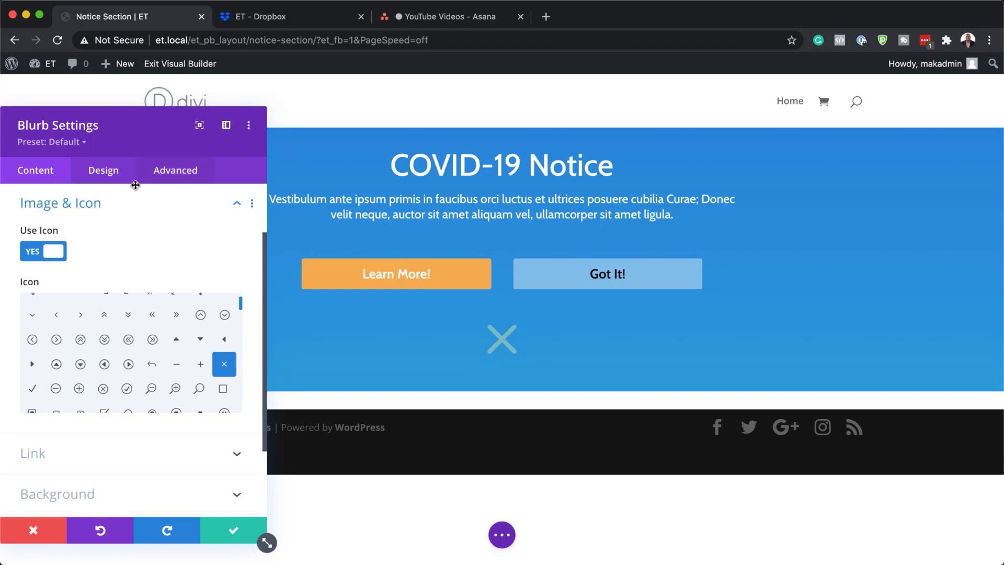
Step: Set the blurb's icon color to white and enable a custom icon font size of 40px
{"action": "left_click", "coordinate": [104, 177]}
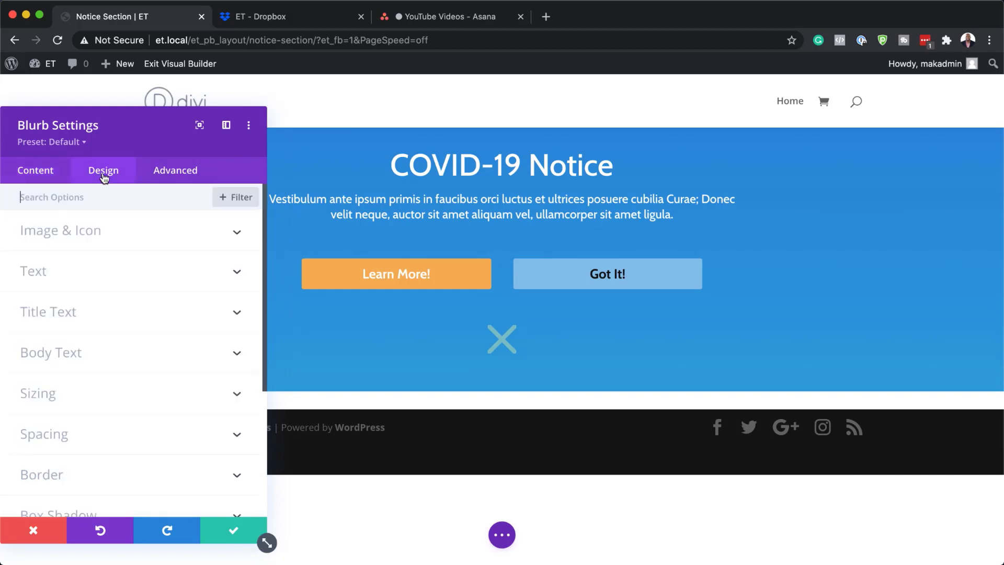
{"action": "left_click", "coordinate": [95, 235]}
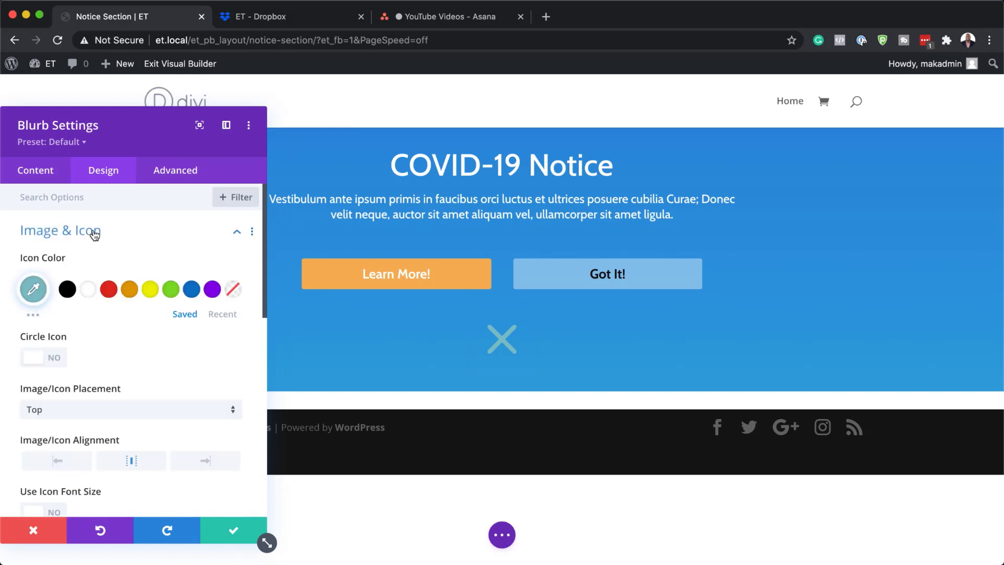
{"action": "left_click", "coordinate": [90, 290]}
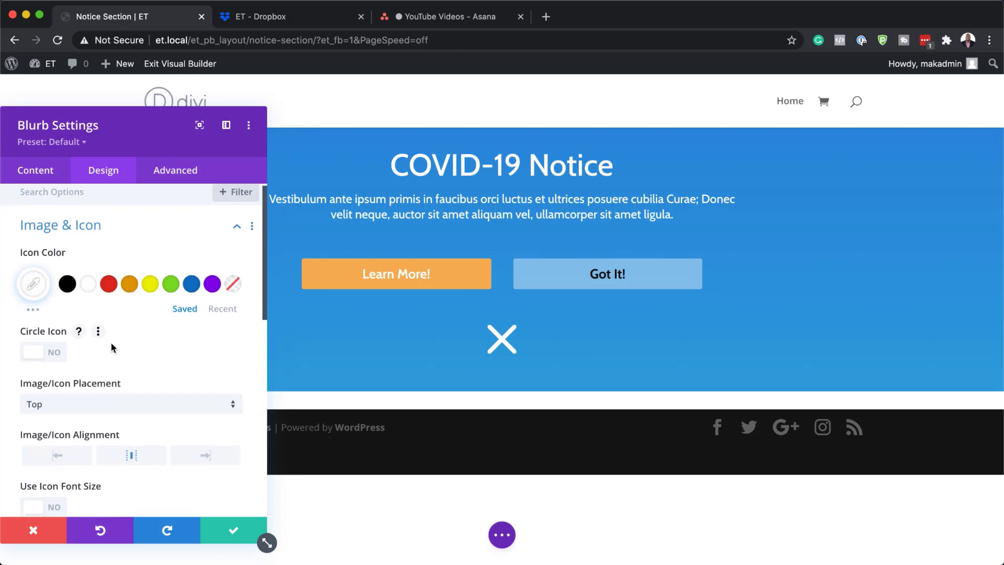
{"action": "scroll", "coordinate": [111, 342], "scroll_direction": "down", "scroll_amount": 4}
{"action": "scroll", "coordinate": [111, 342], "scroll_direction": "down", "scroll_amount": 2}
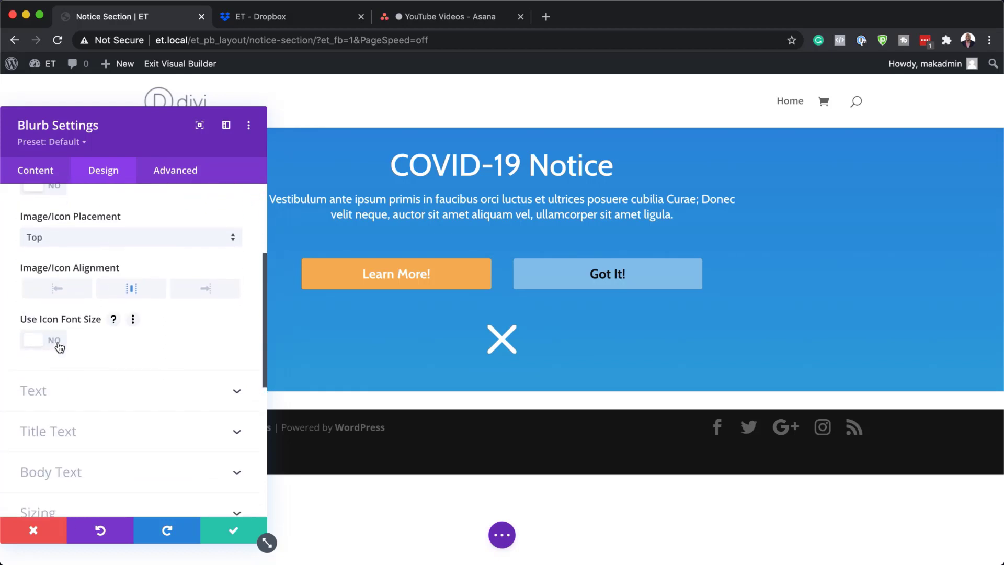
{"action": "left_click", "coordinate": [59, 347]}
{"action": "double_click", "coordinate": [204, 391]}
{"action": "type", "text": "40px"}
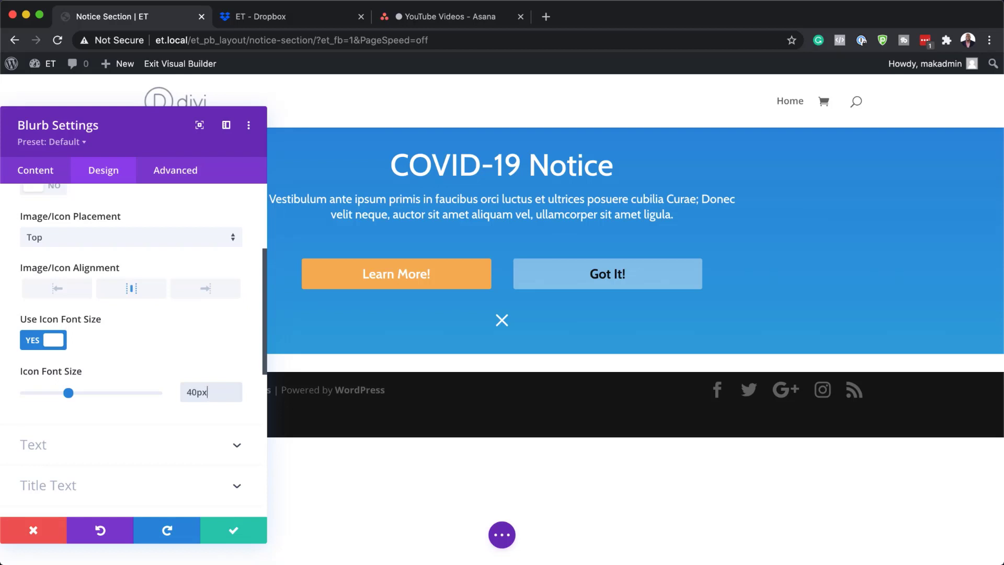
Step: Set both the width and the height of the blurb to 40px in its sizing options
{"action": "scroll", "coordinate": [130, 284], "scroll_direction": "down", "scroll_amount": 3}
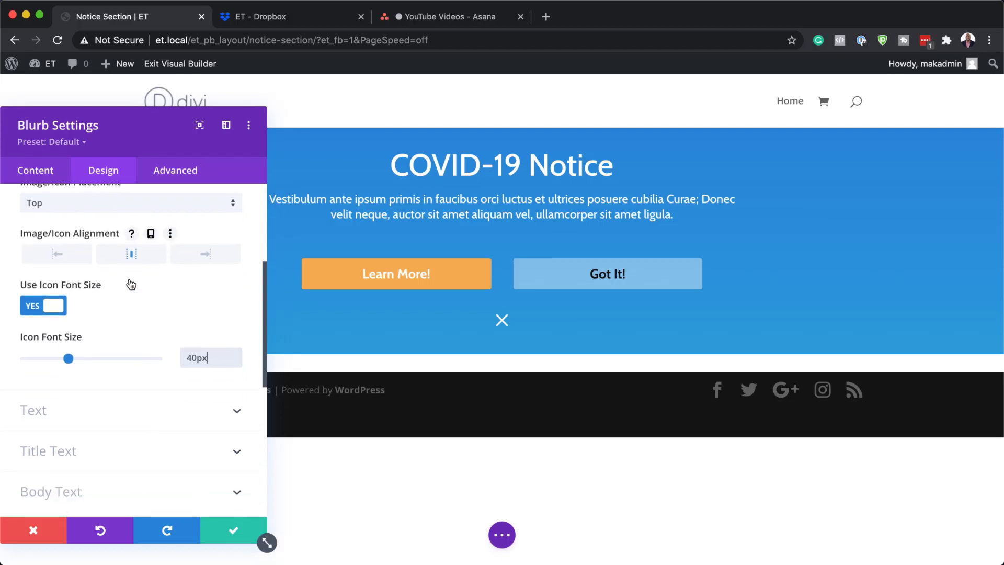
{"action": "scroll", "coordinate": [130, 283], "scroll_direction": "down", "scroll_amount": 2}
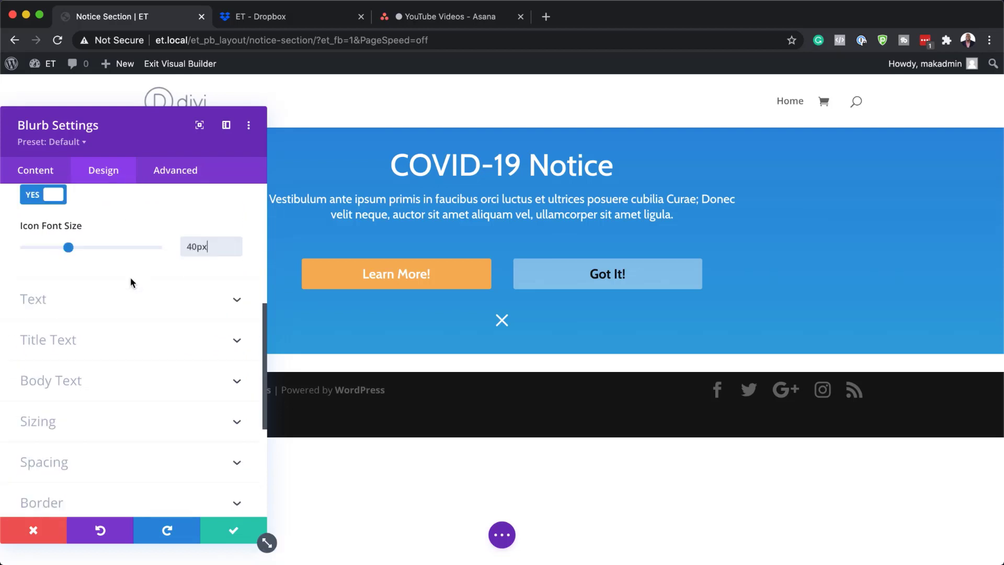
{"action": "left_click", "coordinate": [44, 425]}
{"action": "left_click", "coordinate": [198, 308]}
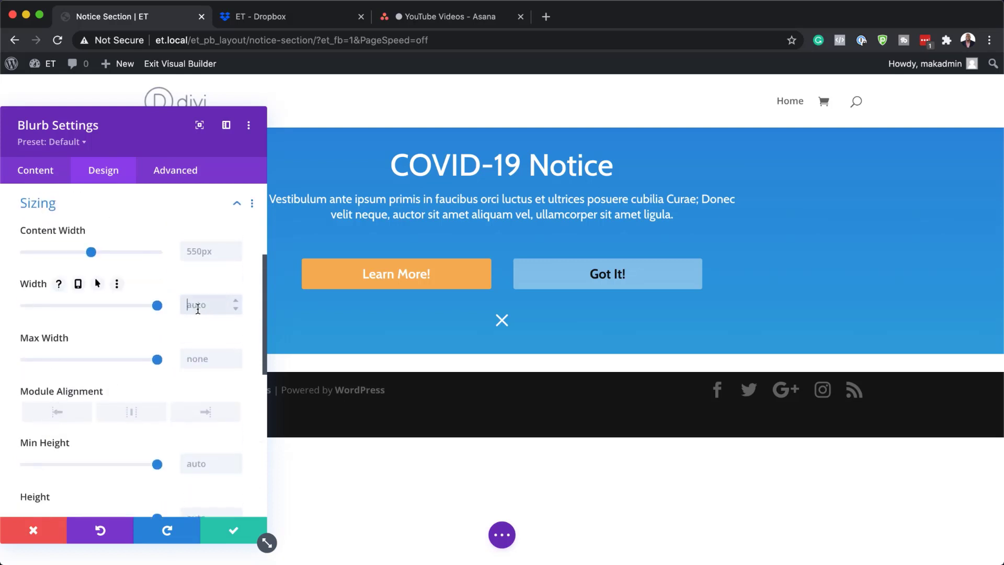
{"action": "type", "text": "40px"}
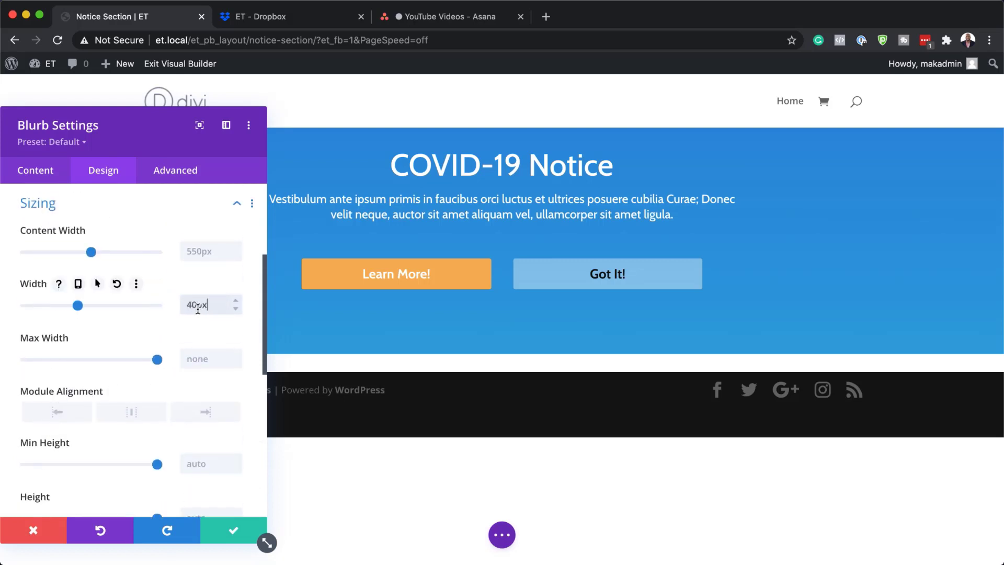
{"action": "scroll", "coordinate": [200, 408], "scroll_direction": "down", "scroll_amount": 2}
{"action": "left_click", "coordinate": [196, 495]}
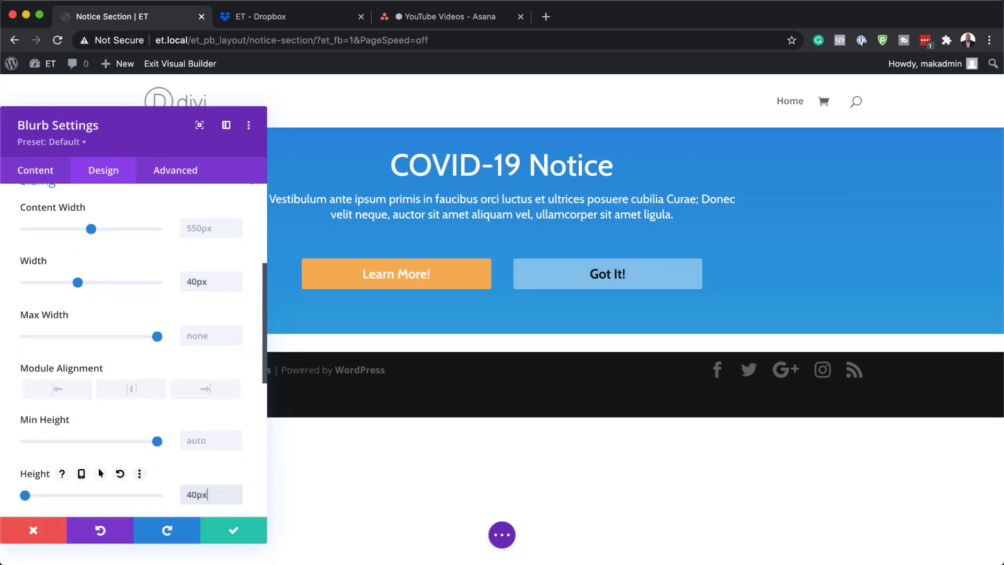
Step: Set the blurb's position to Absolute and anchor its location to the upper-right corner of its container
{"action": "left_click", "coordinate": [184, 172]}
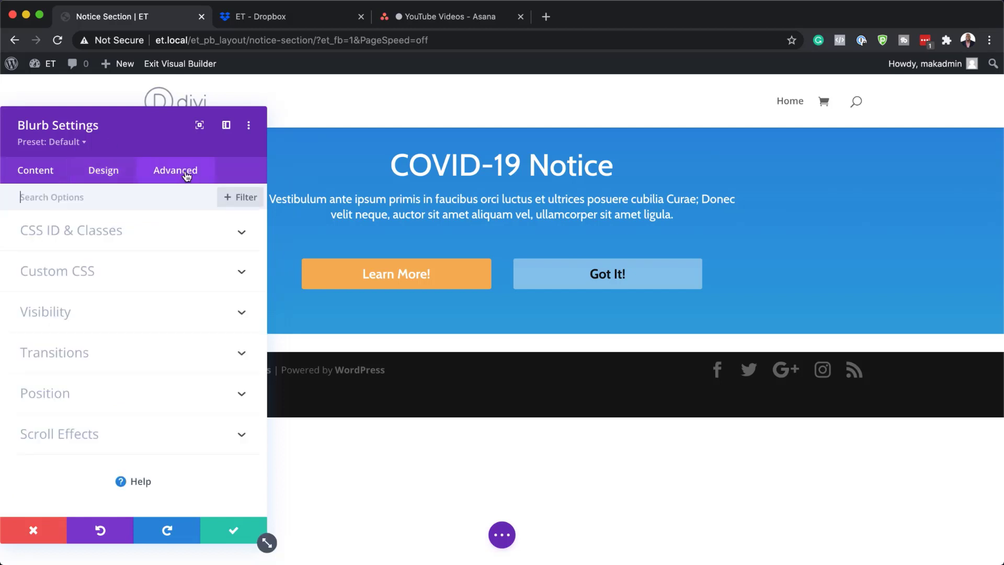
{"action": "left_click", "coordinate": [110, 395]}
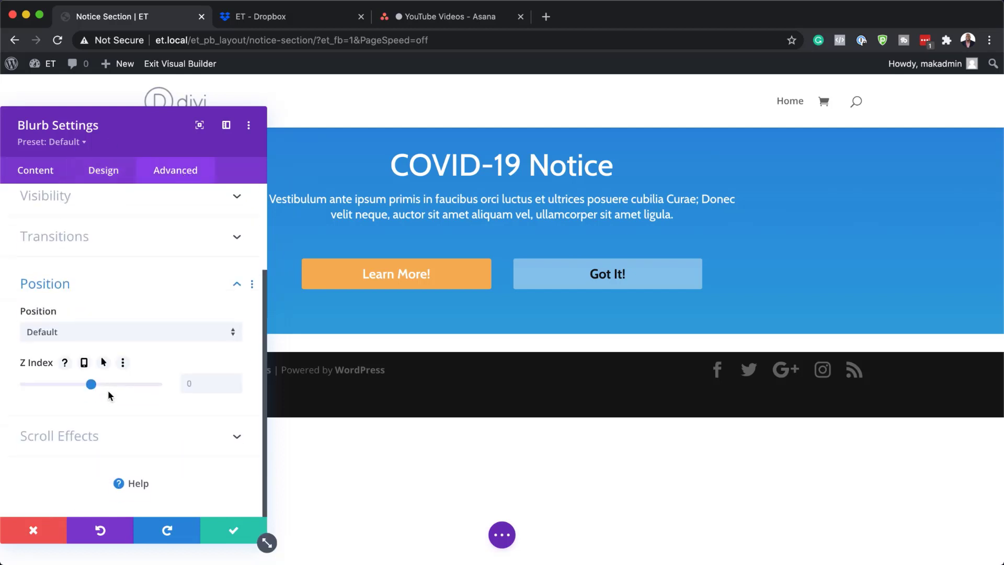
{"action": "left_click", "coordinate": [121, 336]}
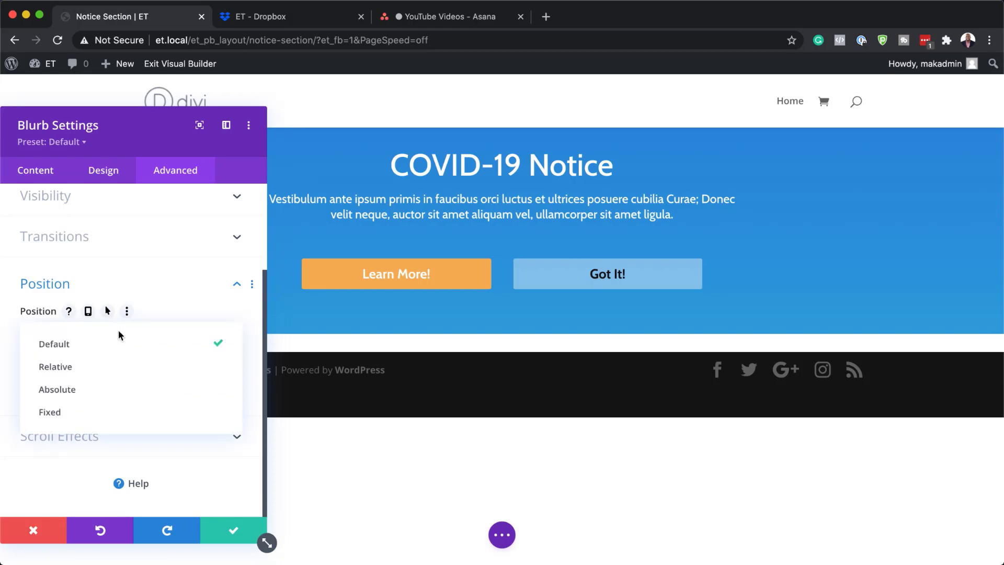
{"action": "left_click", "coordinate": [100, 389]}
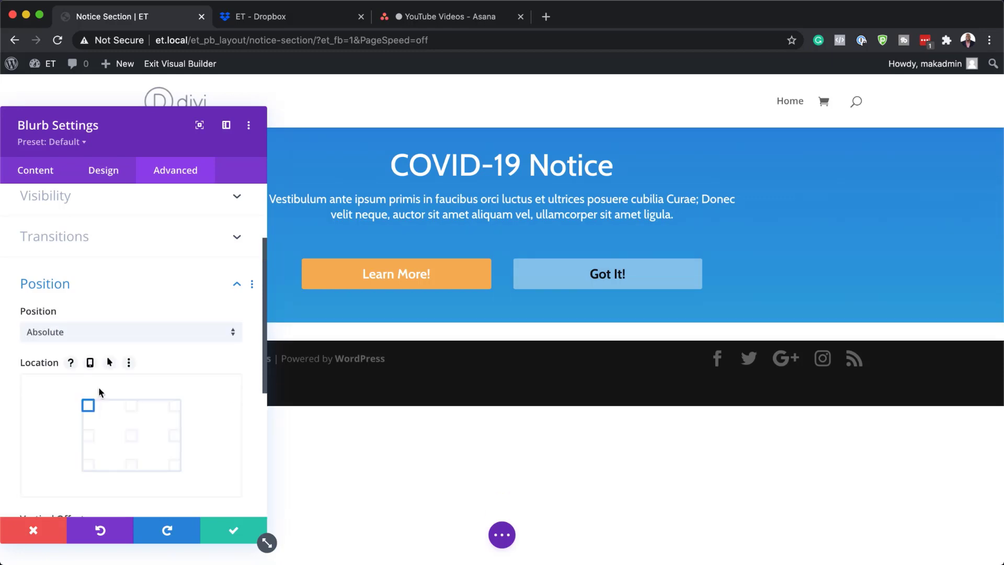
{"action": "left_click", "coordinate": [177, 409]}
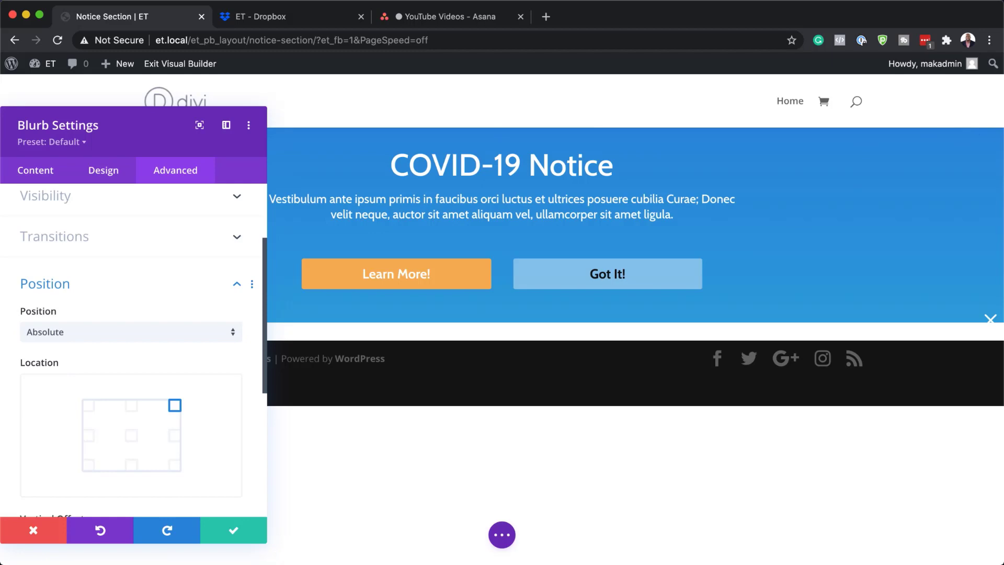
Step: Set the blurb's vertical offset and horizontal offset to 20px each
{"action": "scroll", "coordinate": [201, 348], "scroll_direction": "down", "scroll_amount": 4}
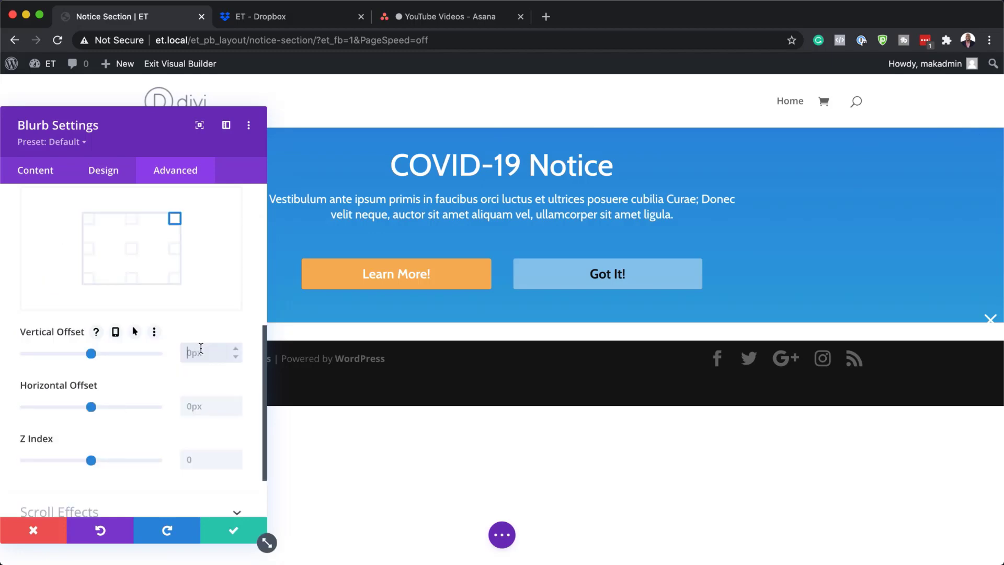
{"action": "type", "text": "px"}
{"action": "left_click", "coordinate": [197, 407]}
{"action": "type", "text": "20px"}
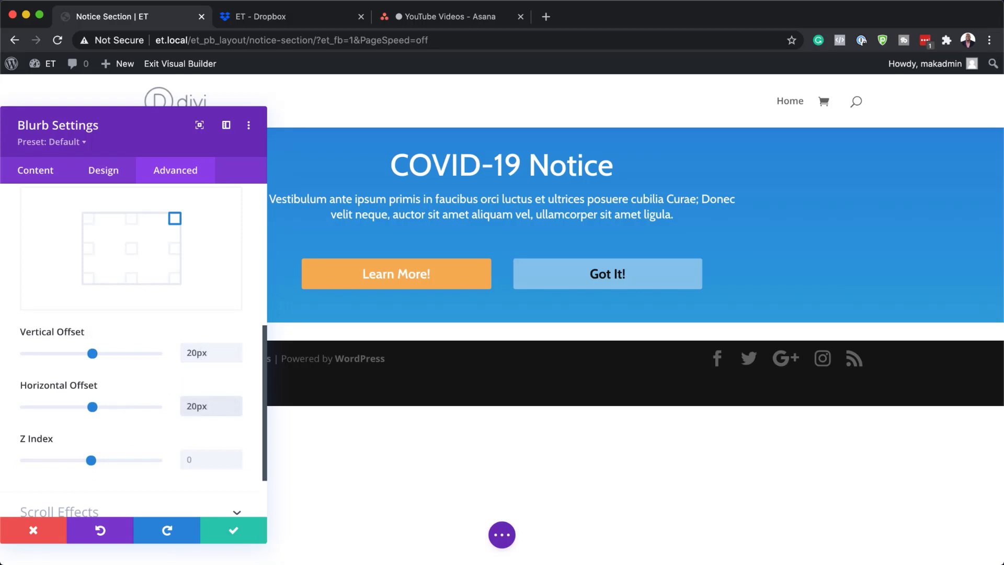
Step: Assign the CSS class close-notice to the blurb and save the module settings
{"action": "key", "text": "super+Tab"}
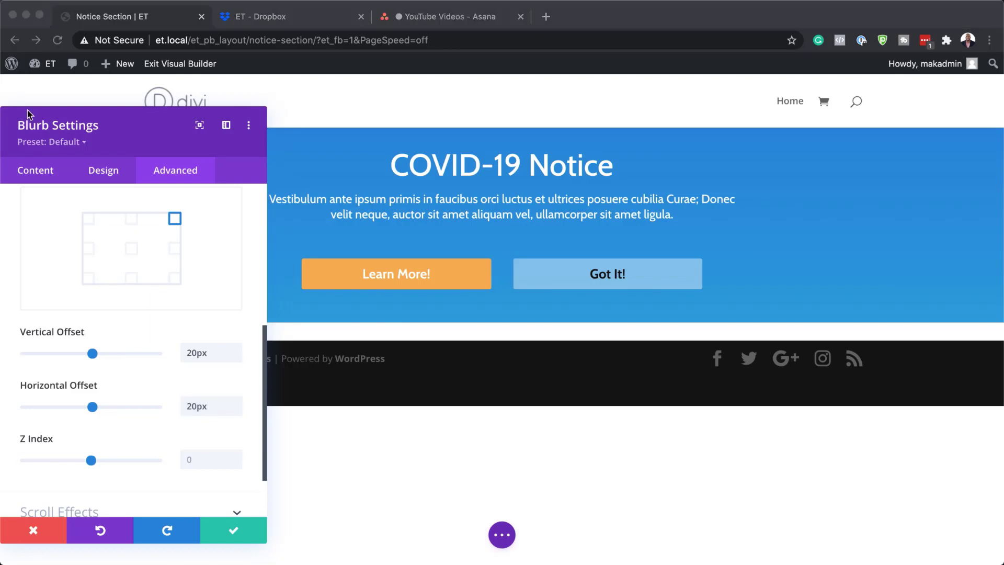
{"action": "scroll", "coordinate": [178, 341], "scroll_direction": "up", "scroll_amount": 7}
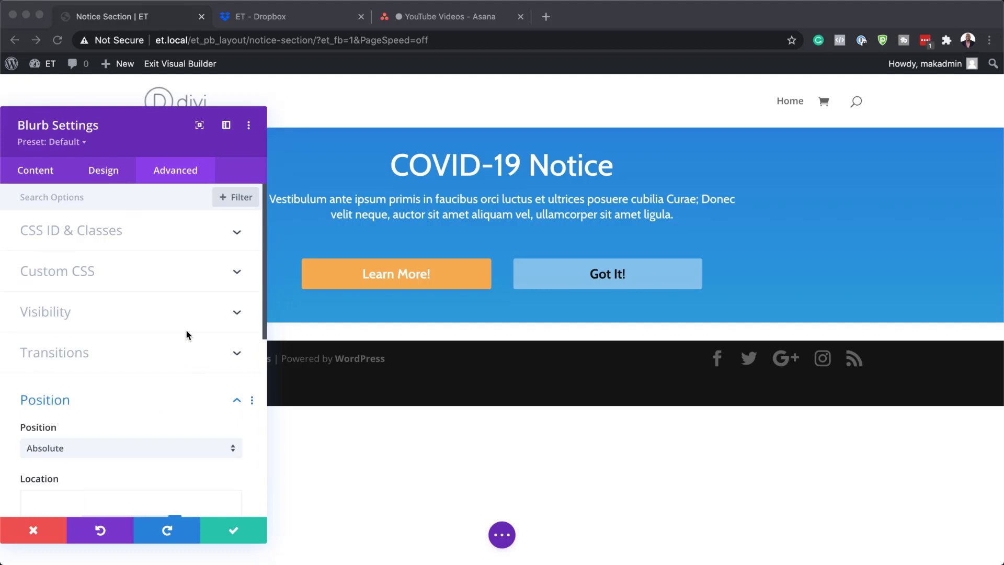
{"action": "key", "text": "super+Tab"}
{"action": "left_click", "coordinate": [94, 235]}
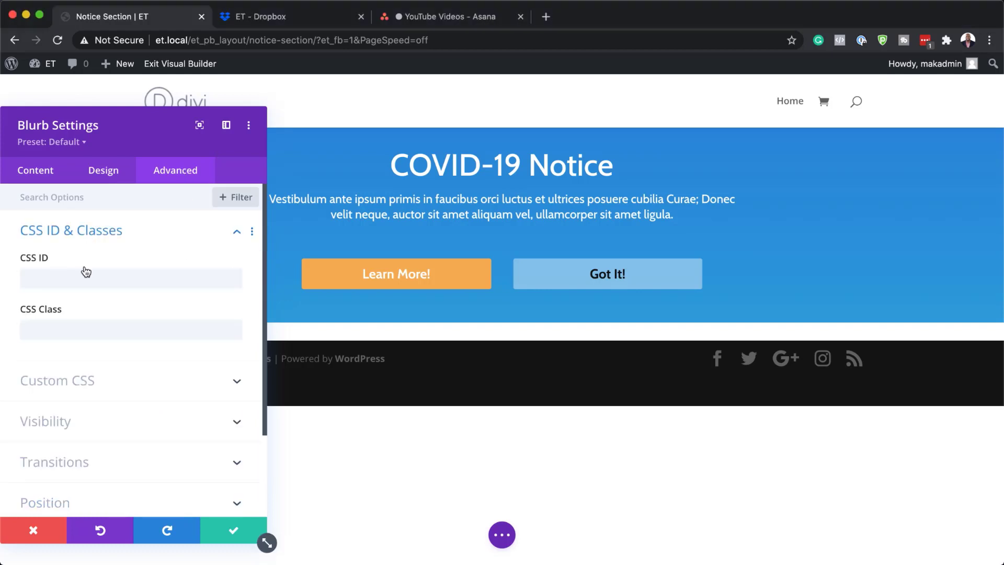
{"action": "left_click", "coordinate": [68, 329]}
{"action": "type", "text": "close-notice"}
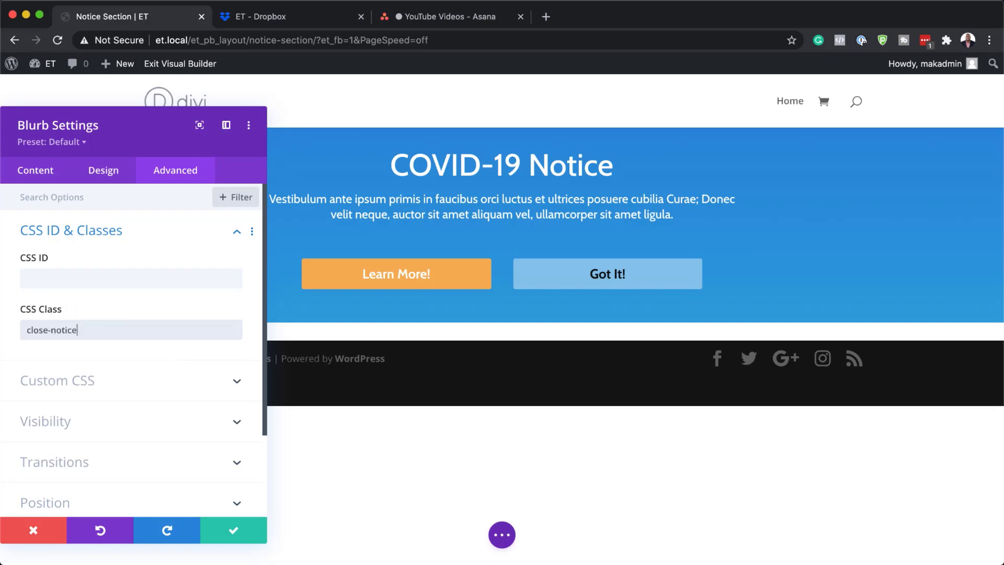
{"action": "left_click", "coordinate": [233, 531]}
Step: Move the close-icon row above the notice text row and insert a Code module below its blurb
{"action": "mouse_move", "coordinate": [903, 312]}
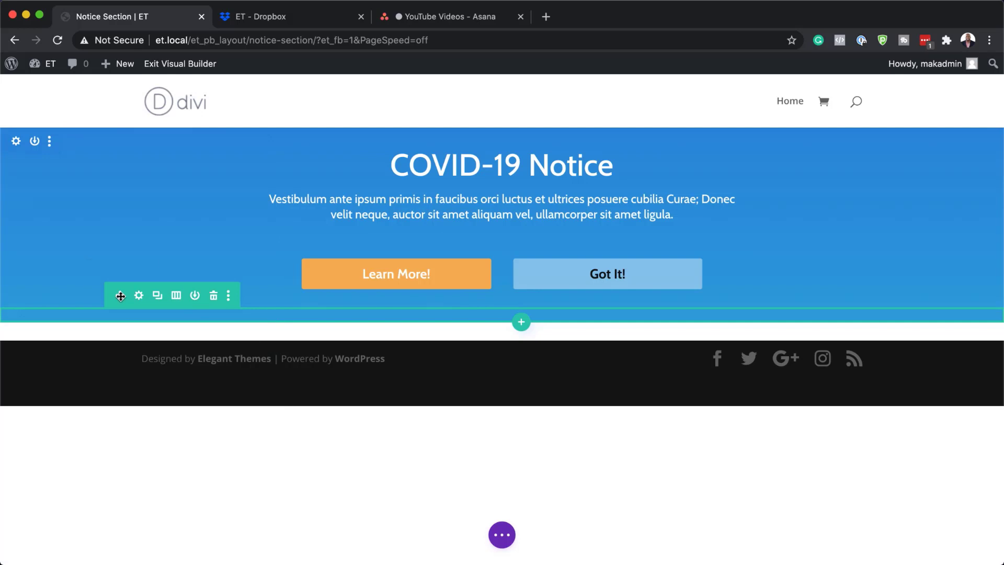
{"action": "left_click_drag", "start_coordinate": [120, 295], "coordinate": [428, 158]}
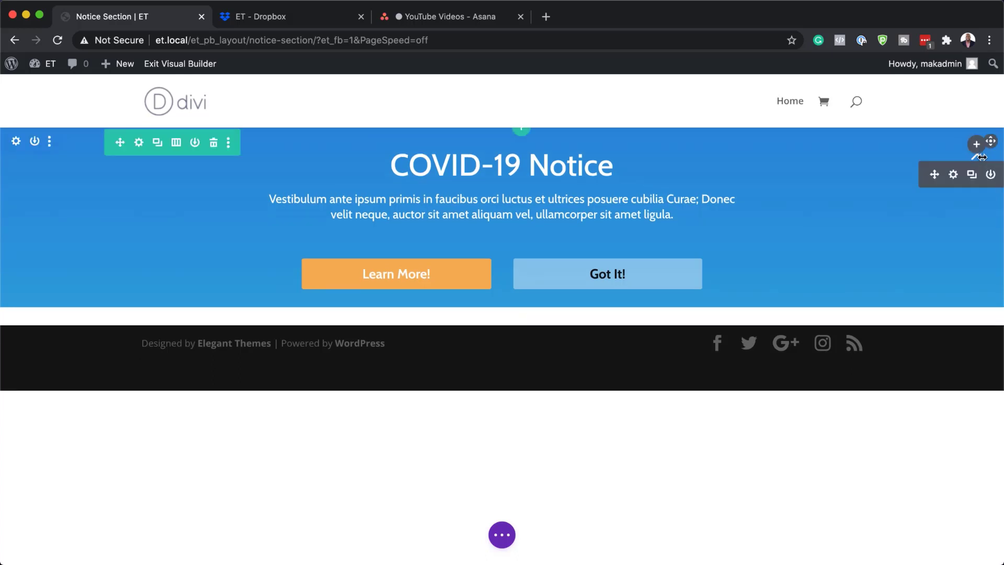
{"action": "left_click", "coordinate": [975, 146]}
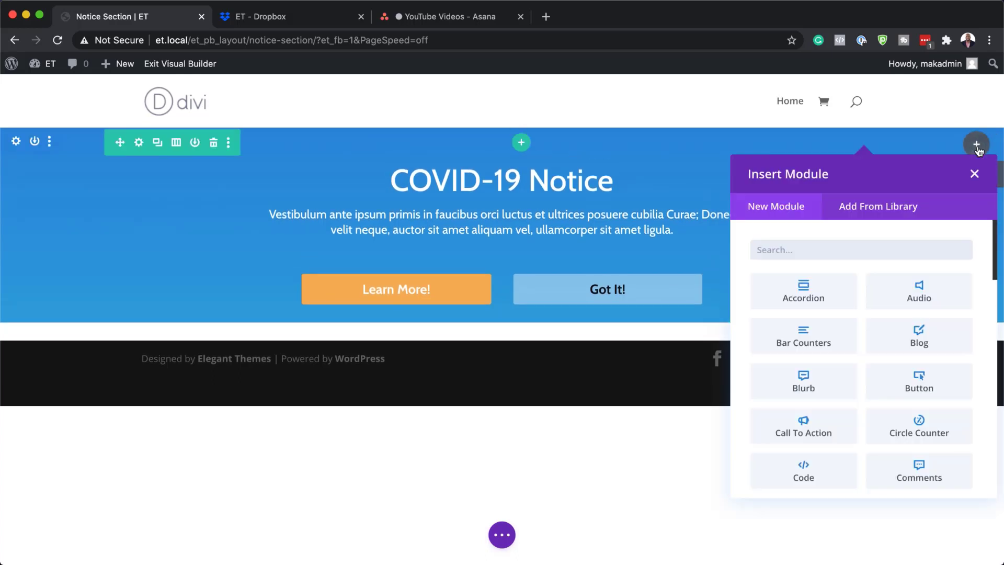
{"action": "type", "text": "code"}
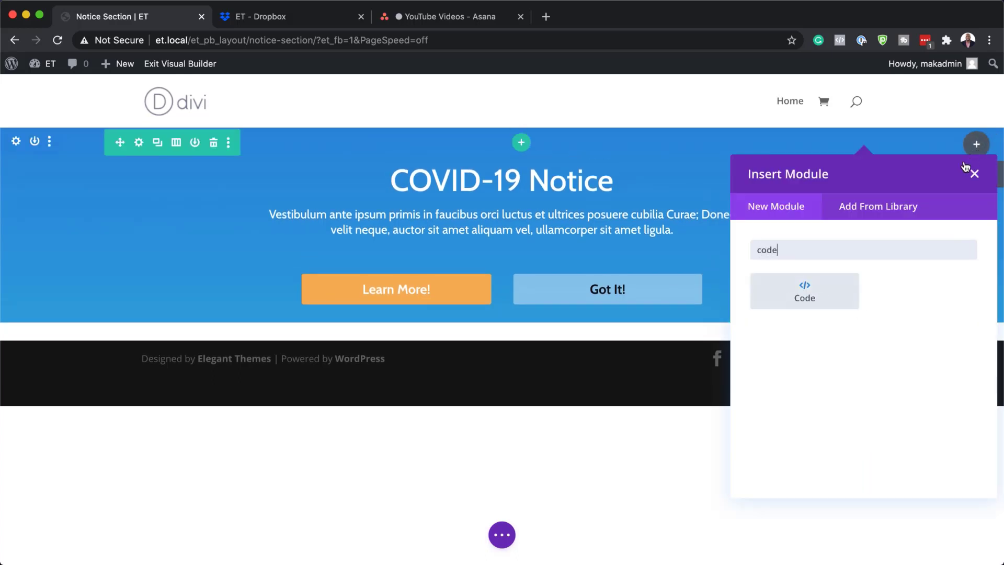
{"action": "left_click", "coordinate": [800, 302]}
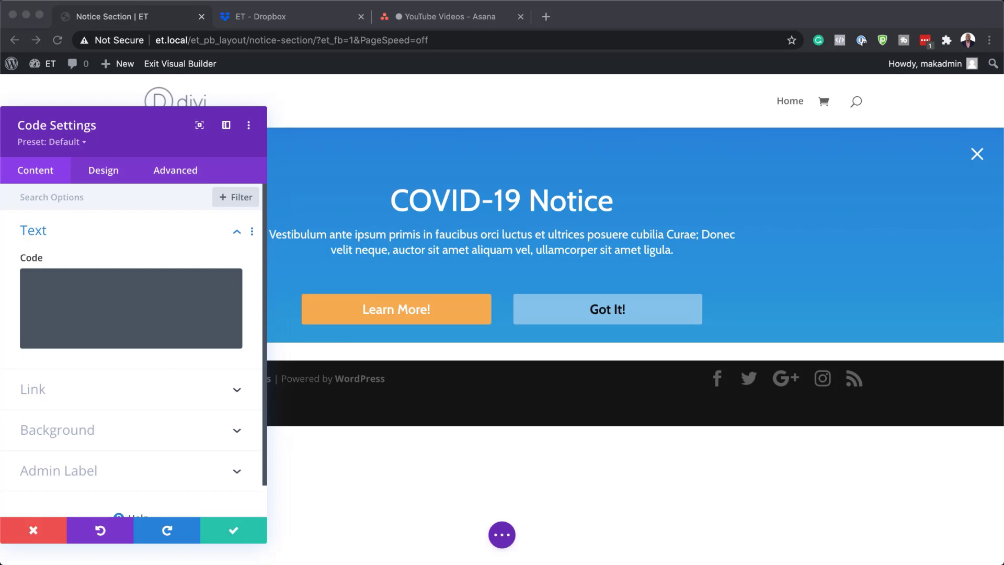
Step: Paste the jQuery sessionStorage script that hides #notice-section via .close-notice into the Code module and save its settings
{"action": "left_click", "coordinate": [75, 289]}
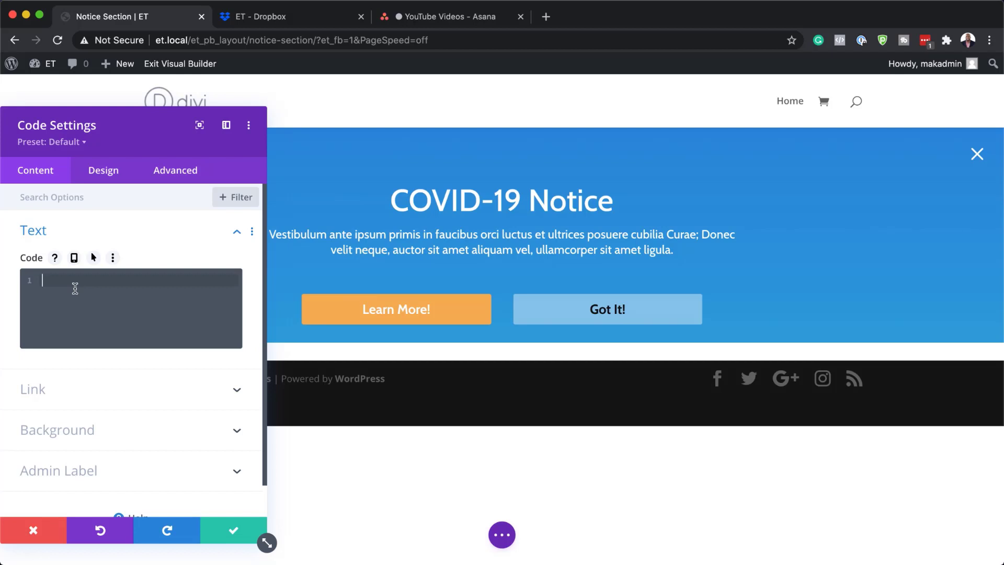
{"action": "key", "text": "super+v"}
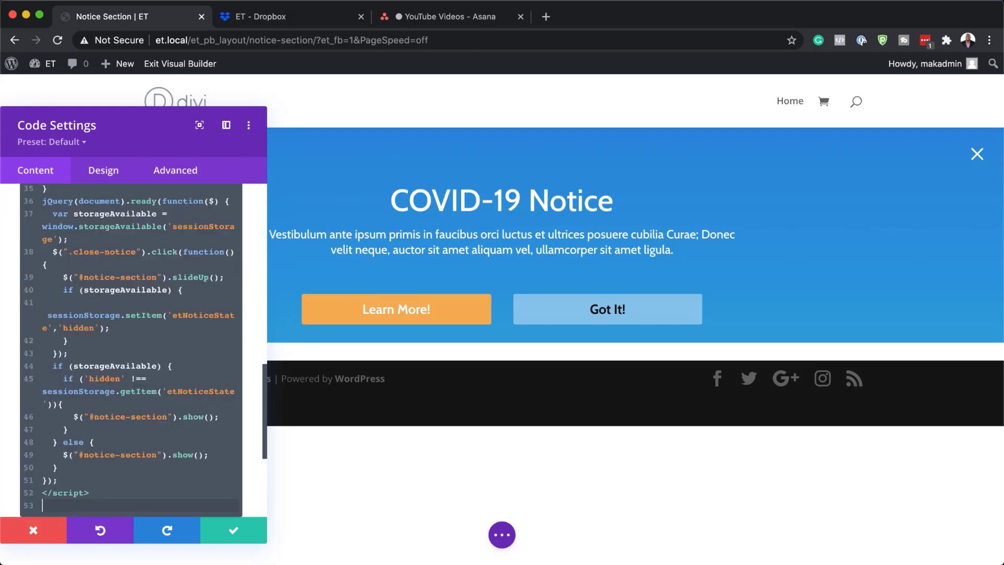
{"action": "left_click", "coordinate": [235, 529]}
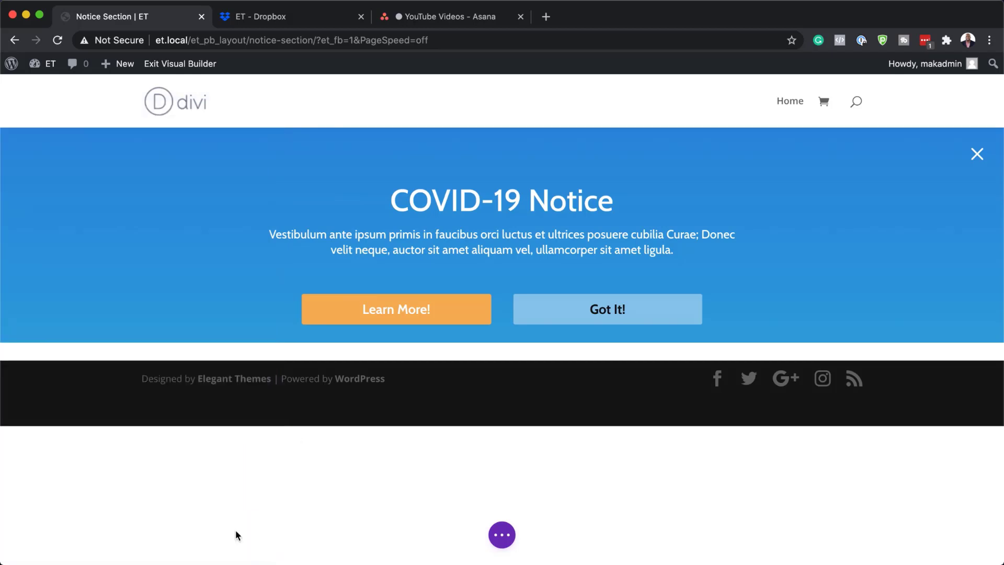
Step: Save the notice section layout and open the WordPress dashboard in a new browser tab
{"action": "left_click", "coordinate": [502, 534]}
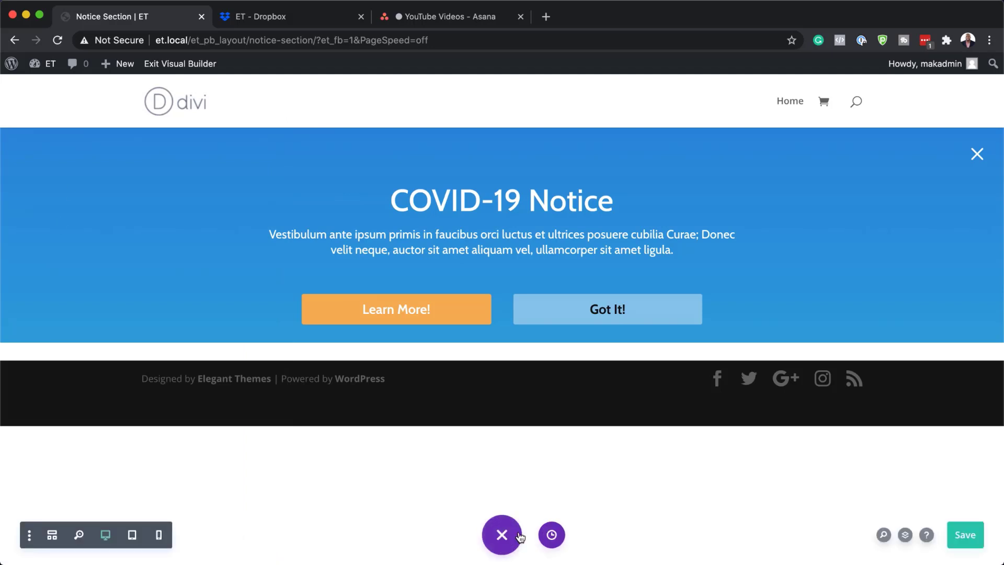
{"action": "left_click", "coordinate": [966, 535]}
{"action": "mouse_move", "coordinate": [51, 67]}
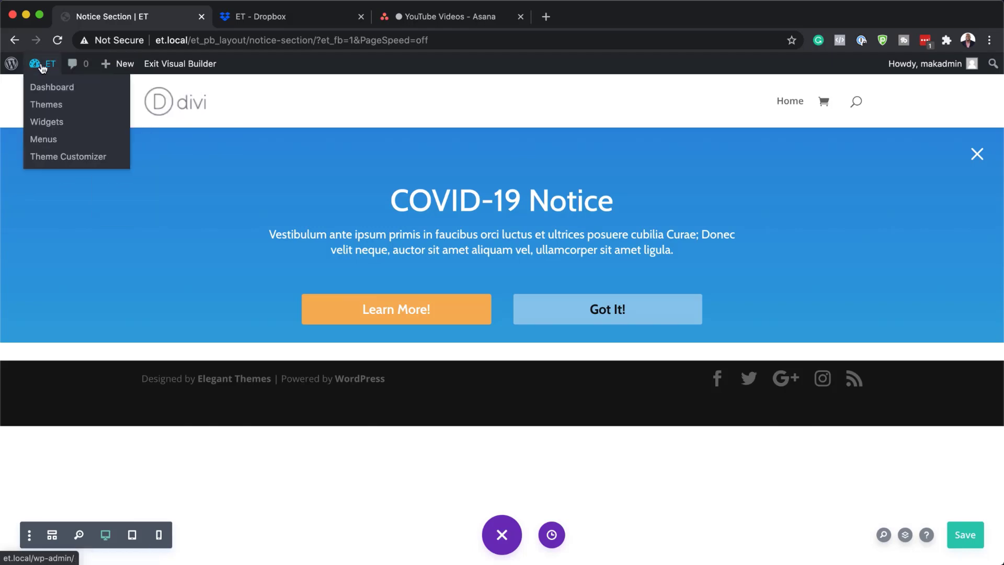
{"action": "left_click", "coordinate": [46, 90]}
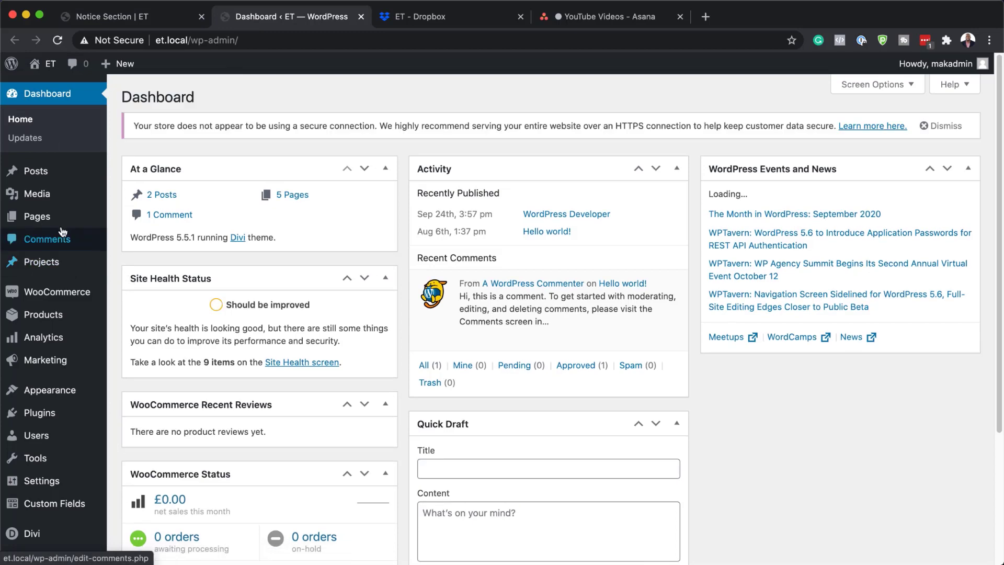
Step: Open the Photography page from the site's page list for editing in the Divi Builder
{"action": "mouse_move", "coordinate": [36, 215]}
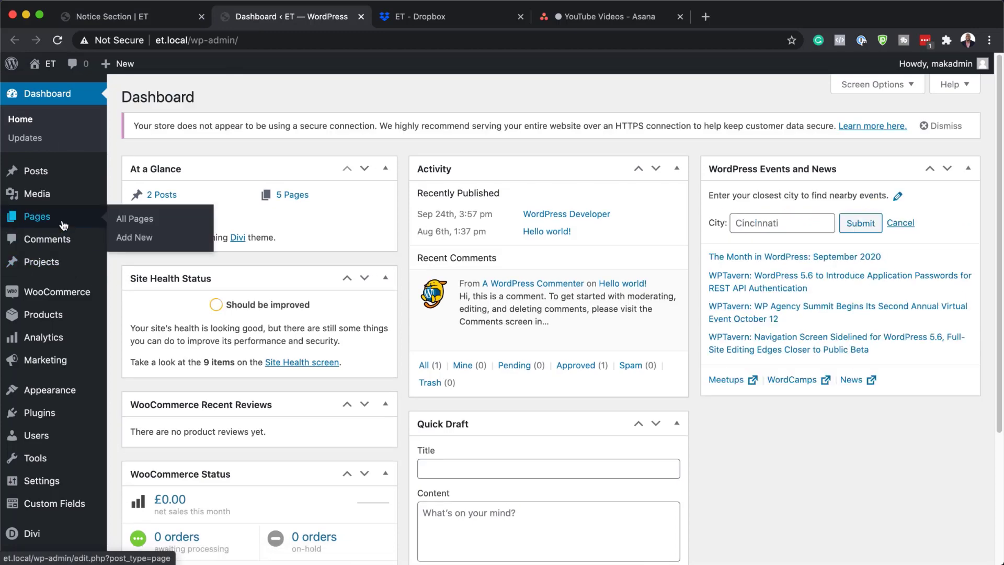
{"action": "left_click", "coordinate": [144, 222]}
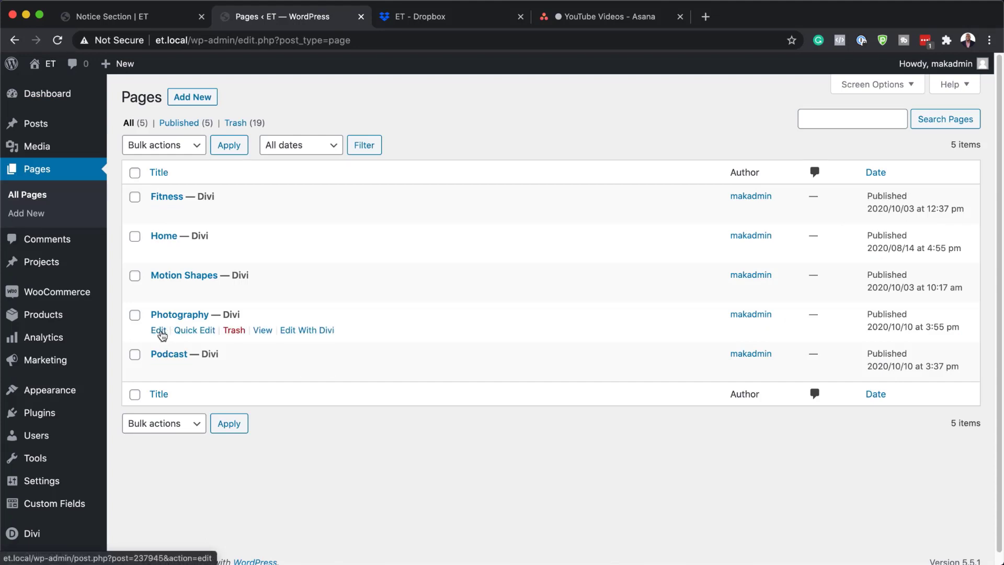
{"action": "left_click", "coordinate": [158, 331]}
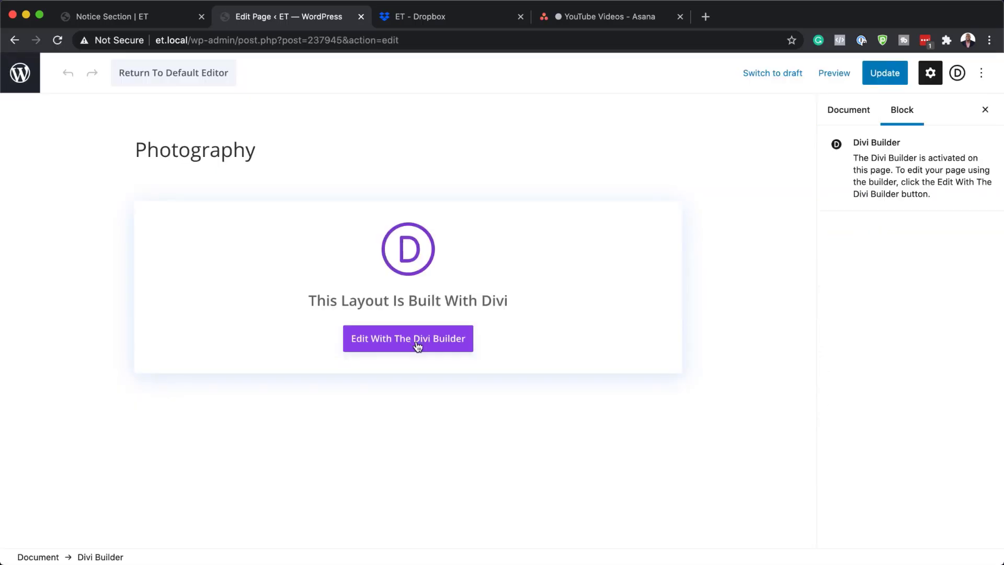
{"action": "left_click", "coordinate": [415, 343]}
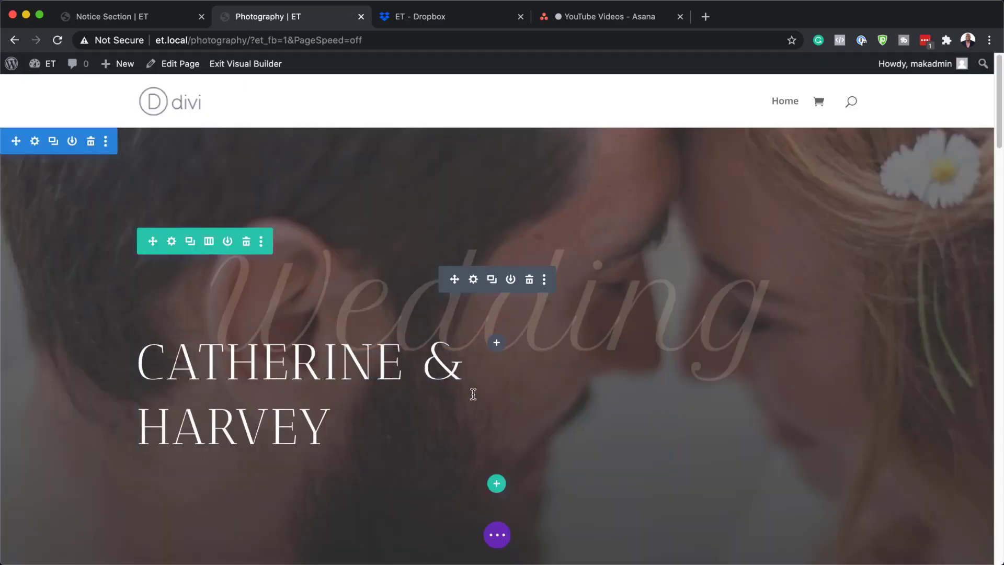
Step: Insert the saved Notice Section from the library below the Photography page's wedding hero section
{"action": "scroll", "coordinate": [600, 377], "scroll_direction": "down", "scroll_amount": 1}
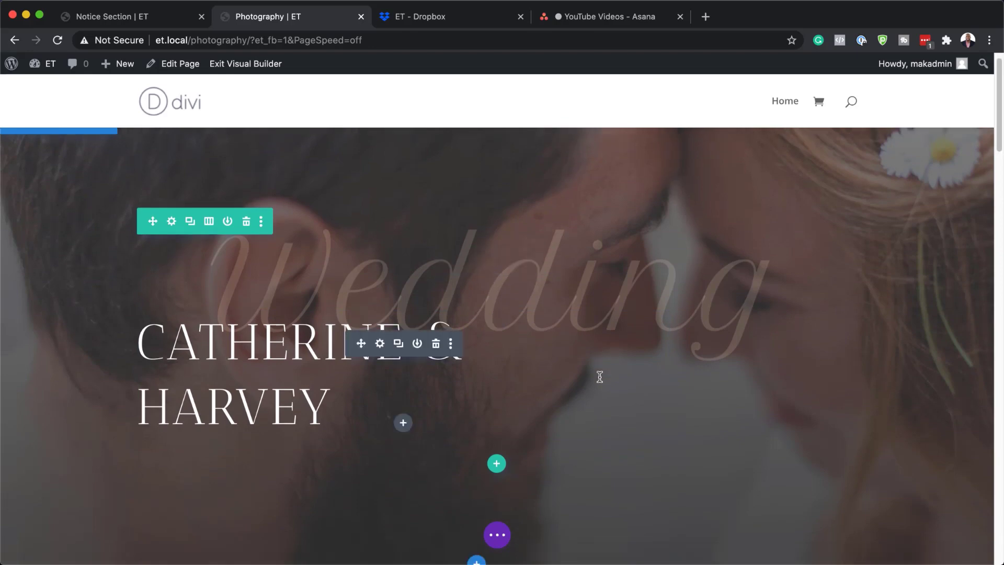
{"action": "scroll", "coordinate": [600, 376], "scroll_direction": "down", "scroll_amount": 5}
{"action": "left_click", "coordinate": [476, 416]}
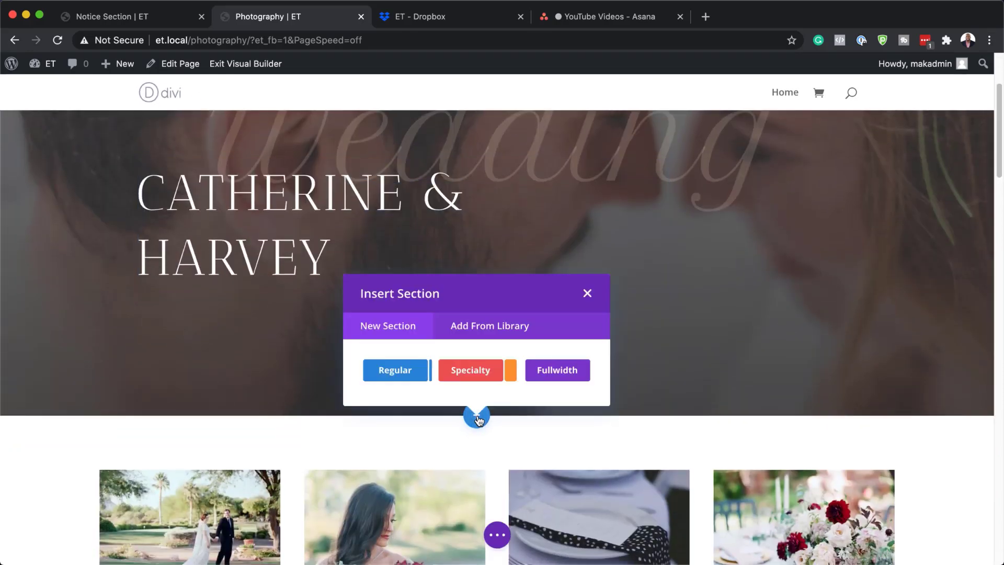
{"action": "left_click", "coordinate": [501, 328]}
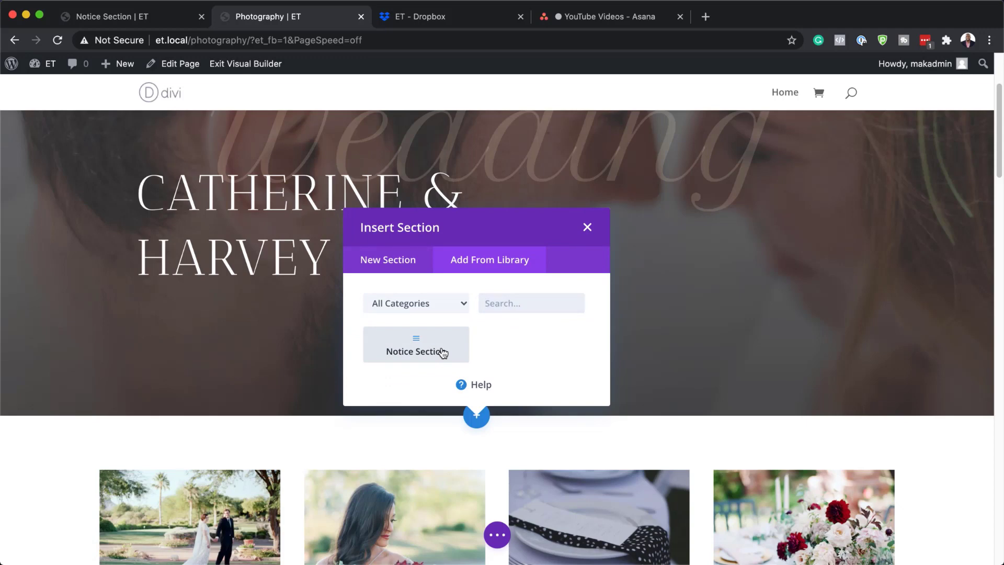
{"action": "left_click", "coordinate": [442, 353]}
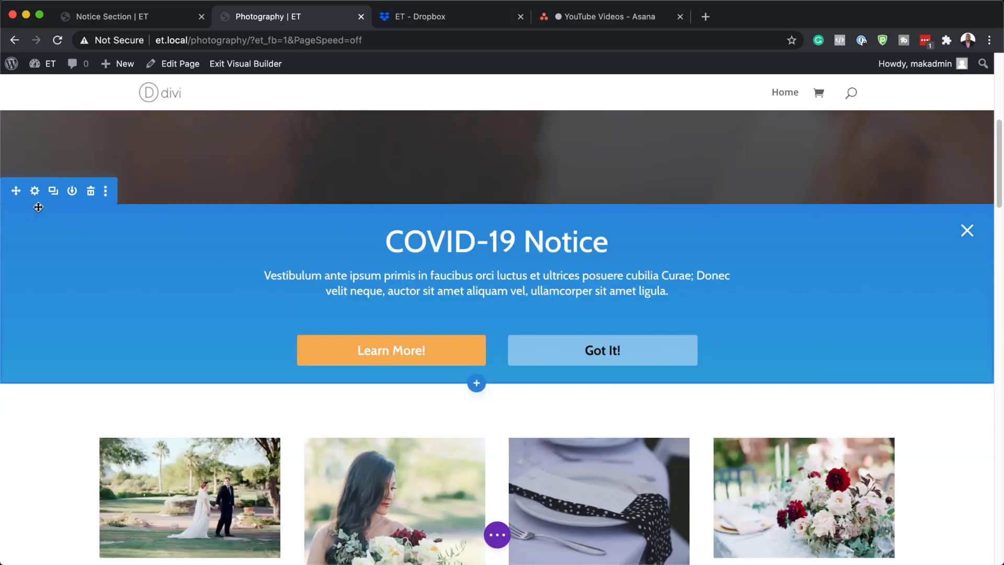
Step: Reorder the sections so the notice sits above the wedding hero, then save the page and exit the Visual Builder
{"action": "left_click_drag", "start_coordinate": [17, 191], "coordinate": [26, 146]}
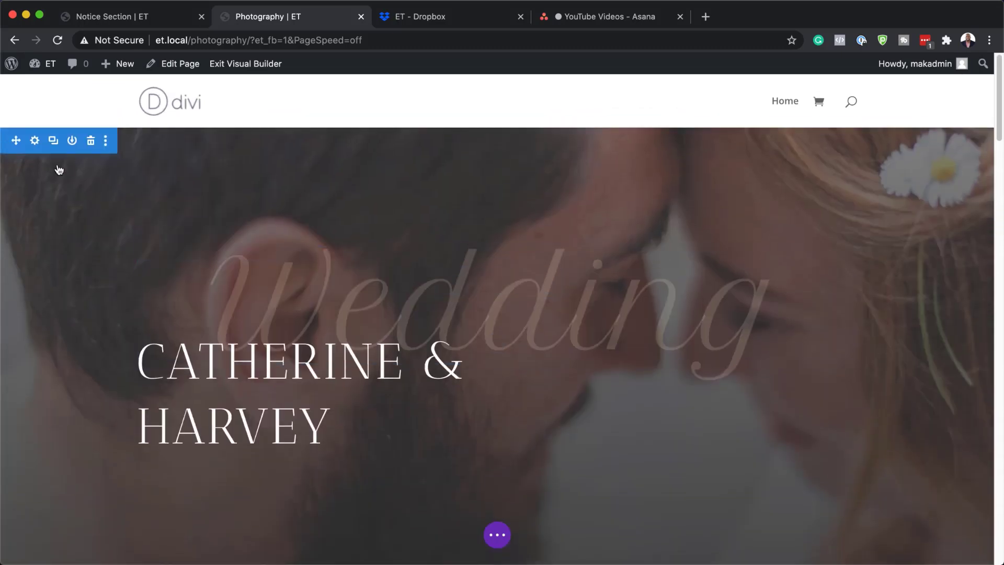
{"action": "left_click_drag", "start_coordinate": [17, 141], "coordinate": [38, 348]}
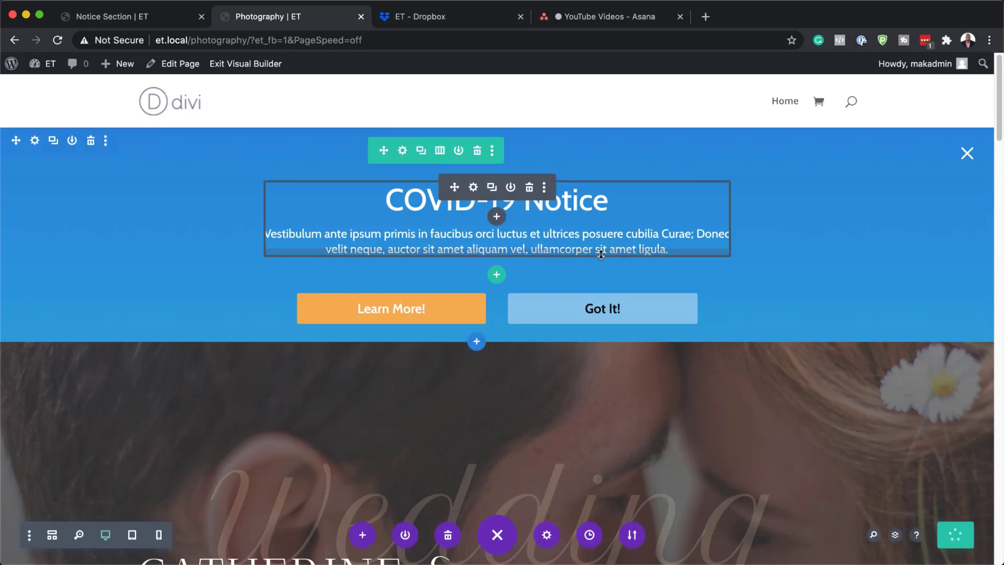
{"action": "left_click", "coordinate": [245, 70]}
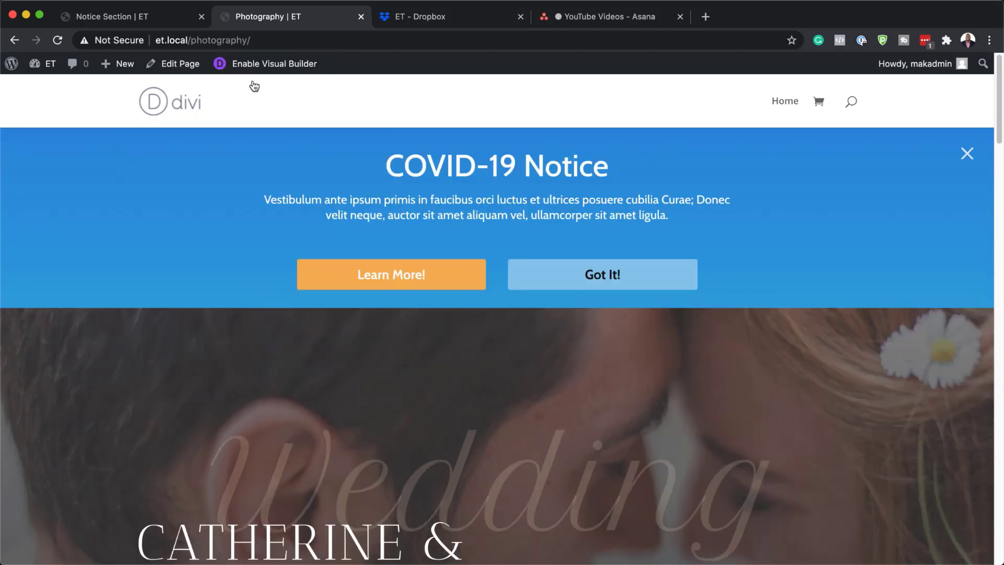